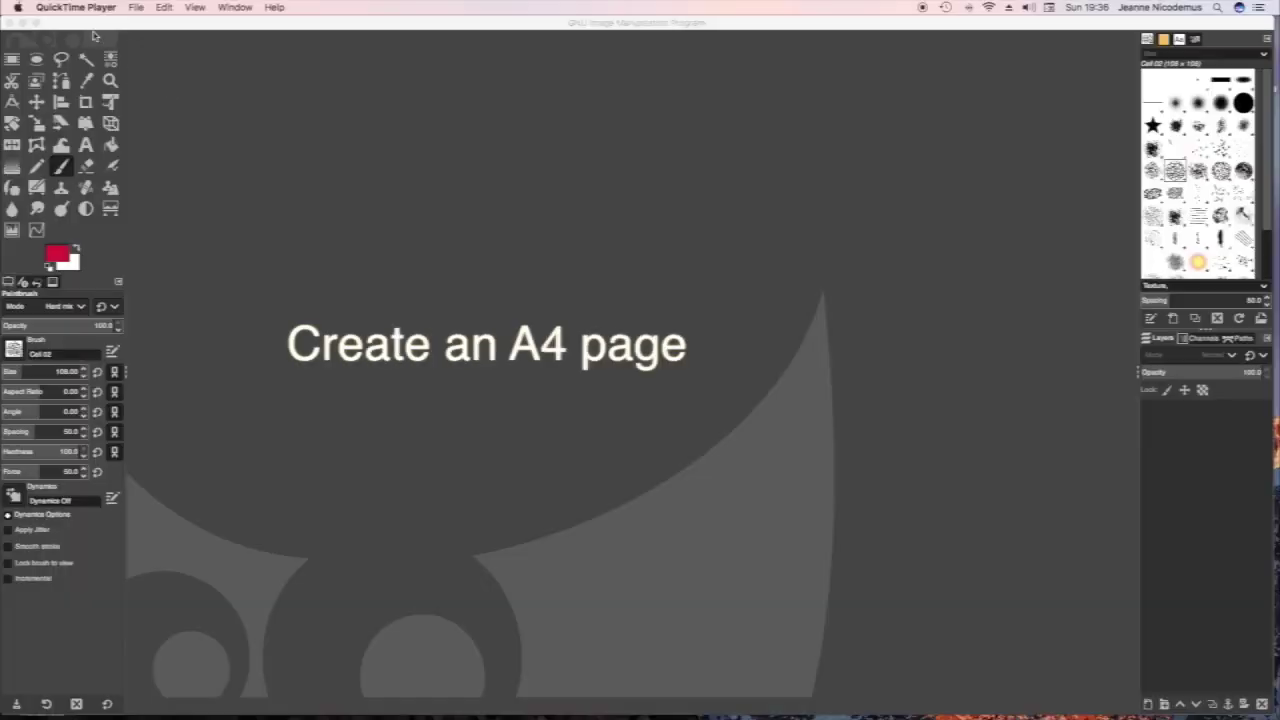
Create a new blank image from the A4 (300 ppi) template, 209.97 × 297.01 mm portrait.
left_click(135, 46)
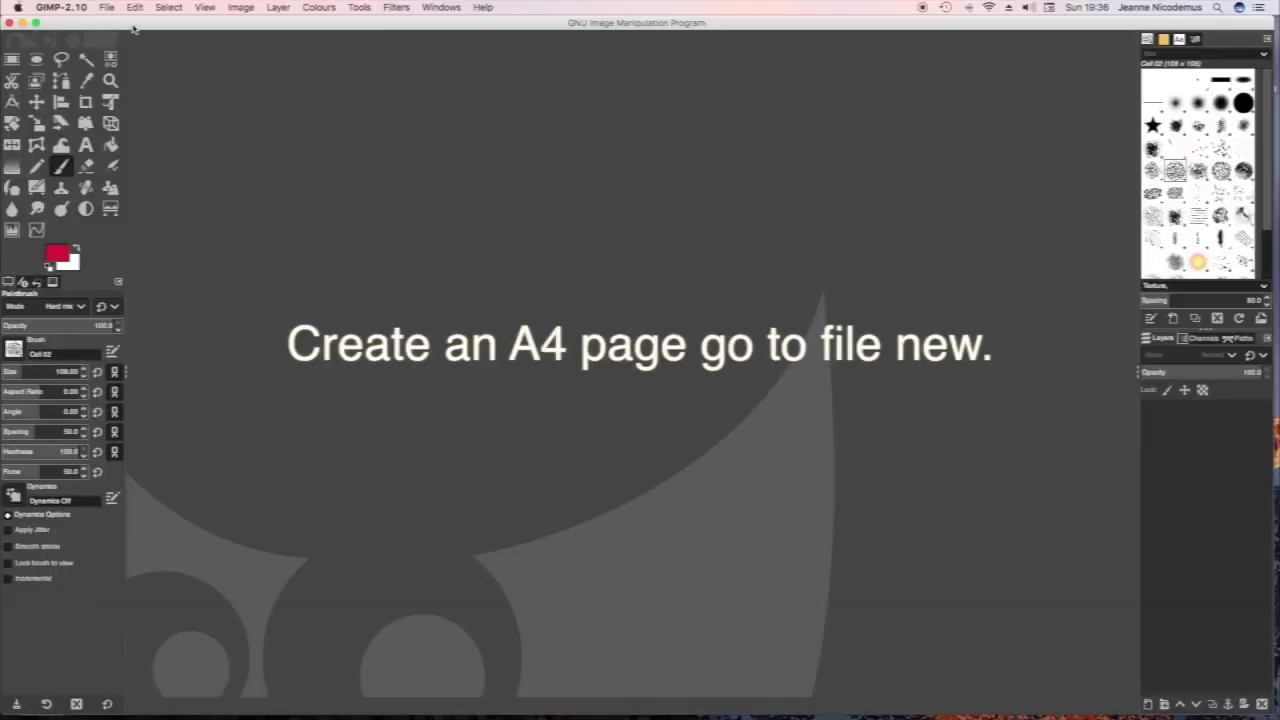
left_click(108, 8)
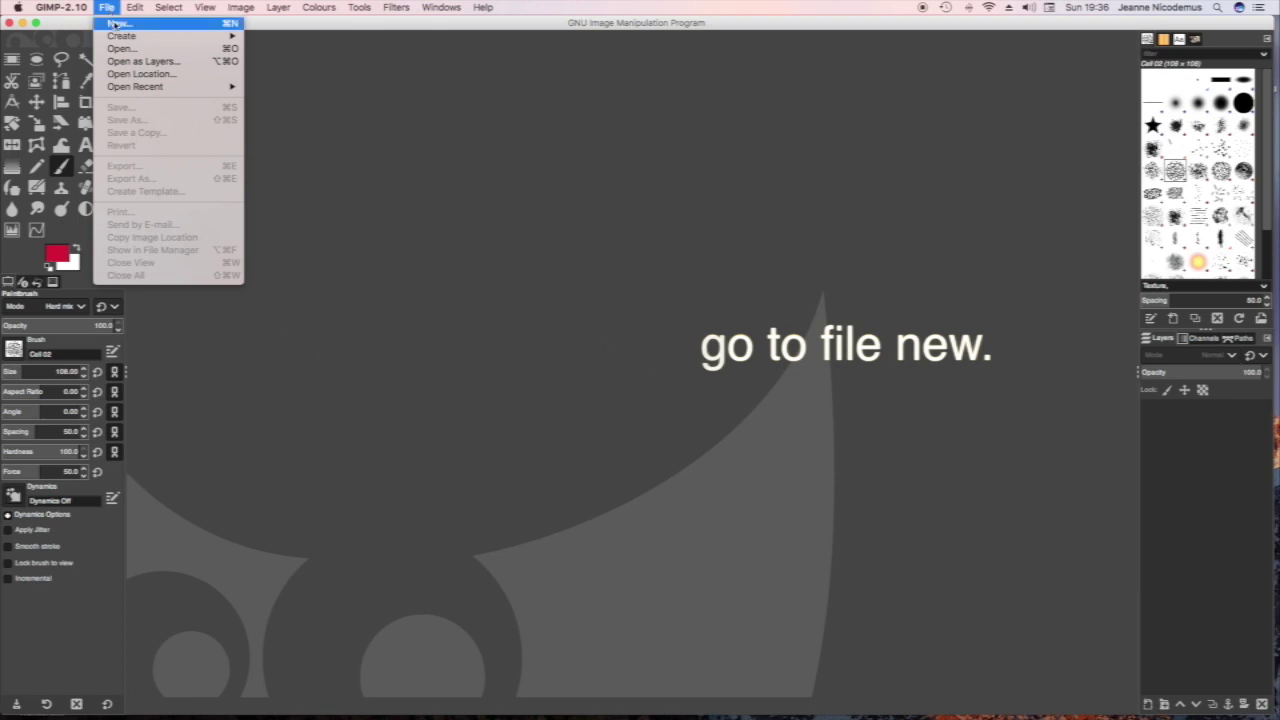
left_click(115, 22)
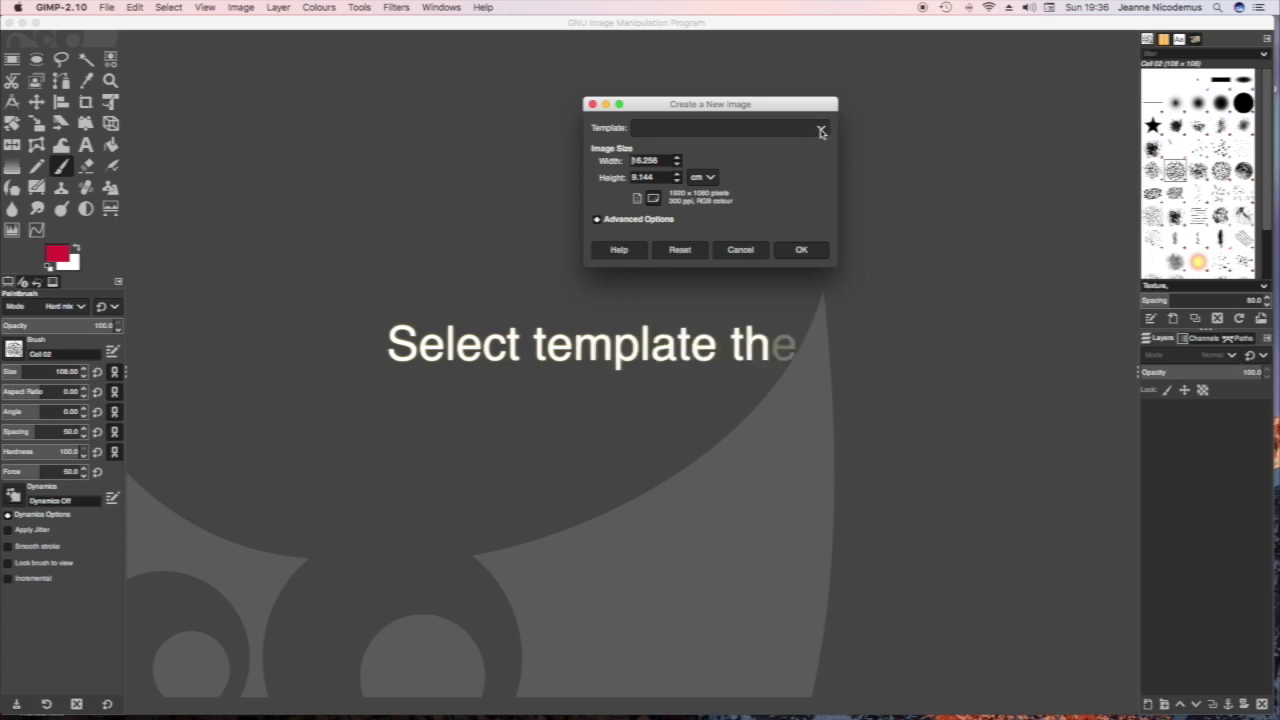
left_click(821, 130)
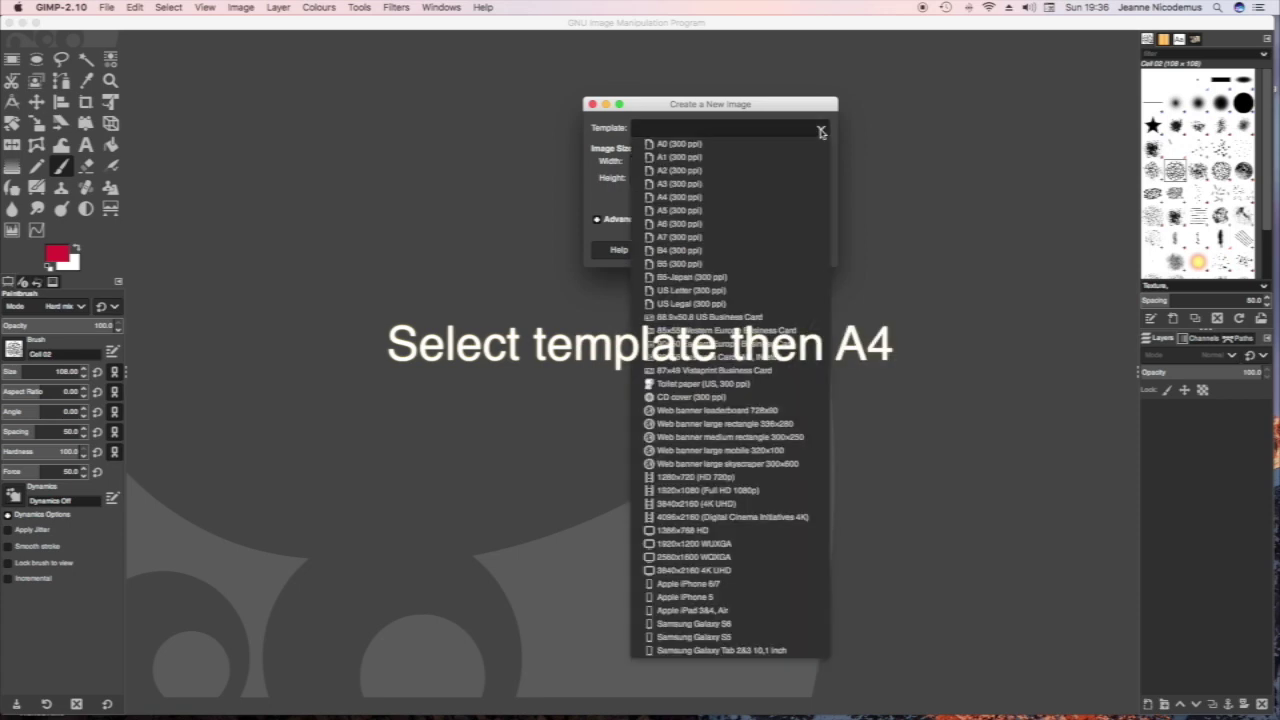
left_click(742, 199)
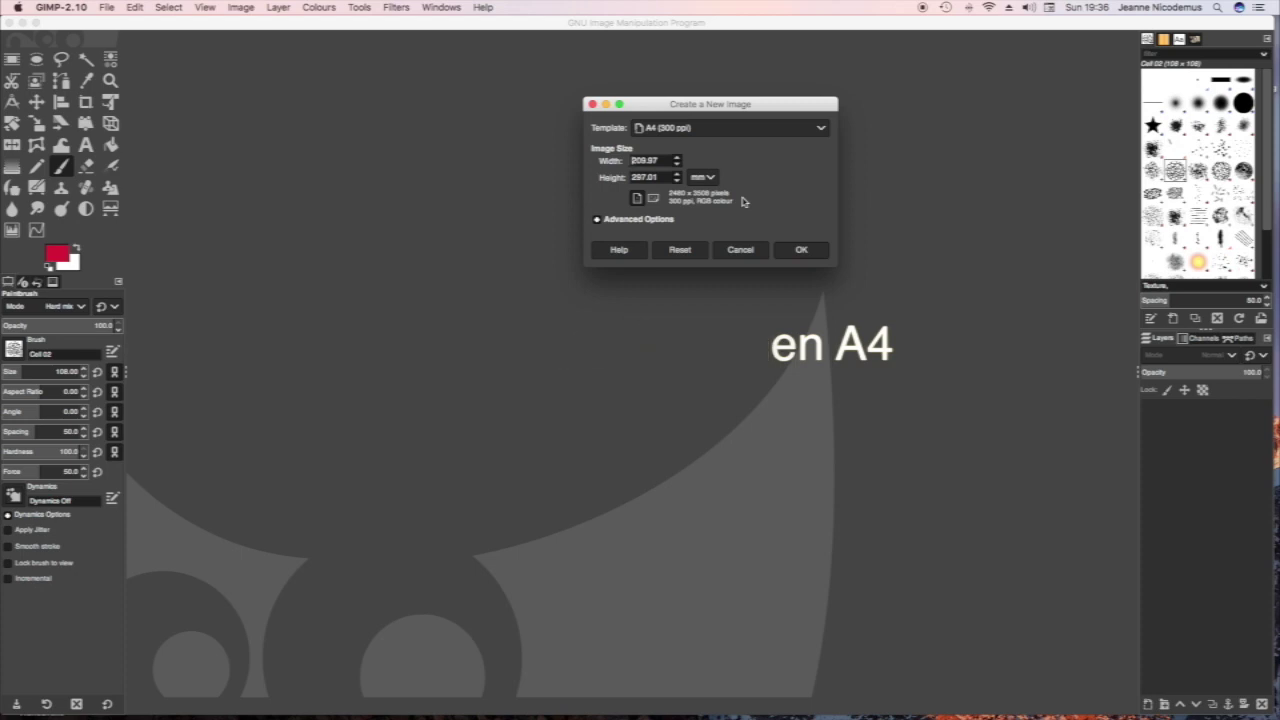
left_click(809, 254)
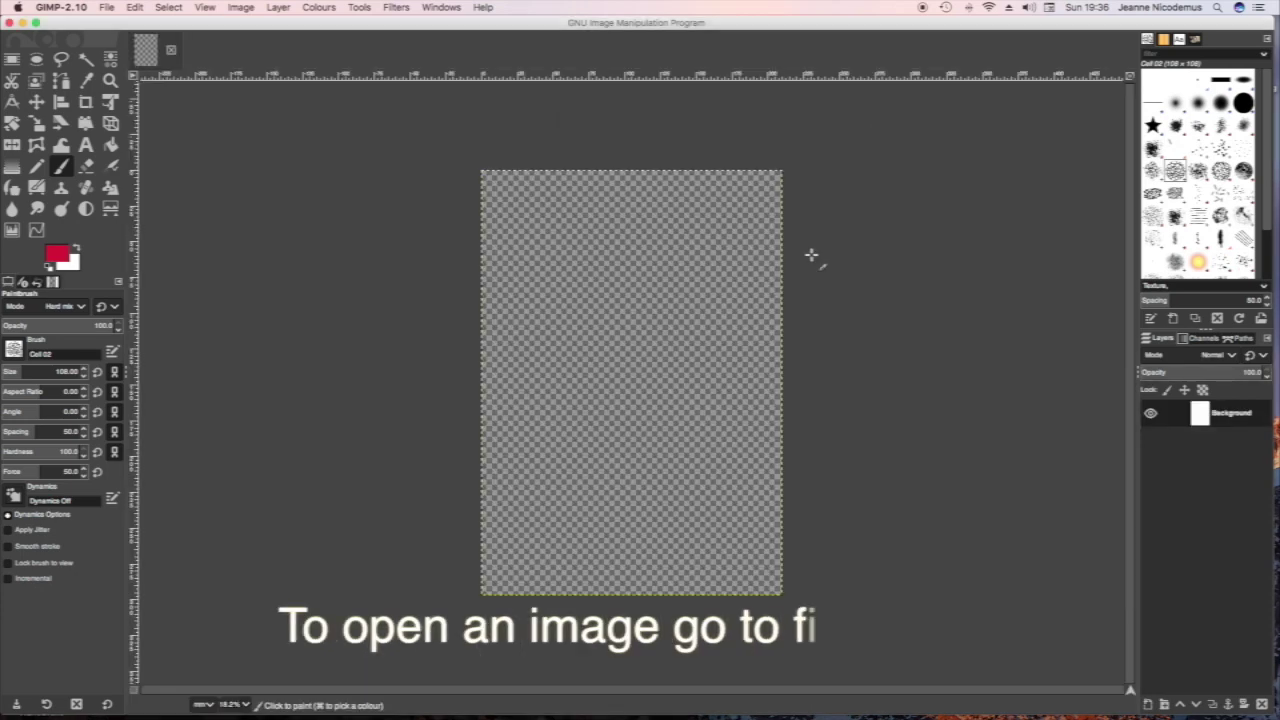
Start opening an image and browse the Desktop folders for the bicycle photo.
left_click(104, 8)
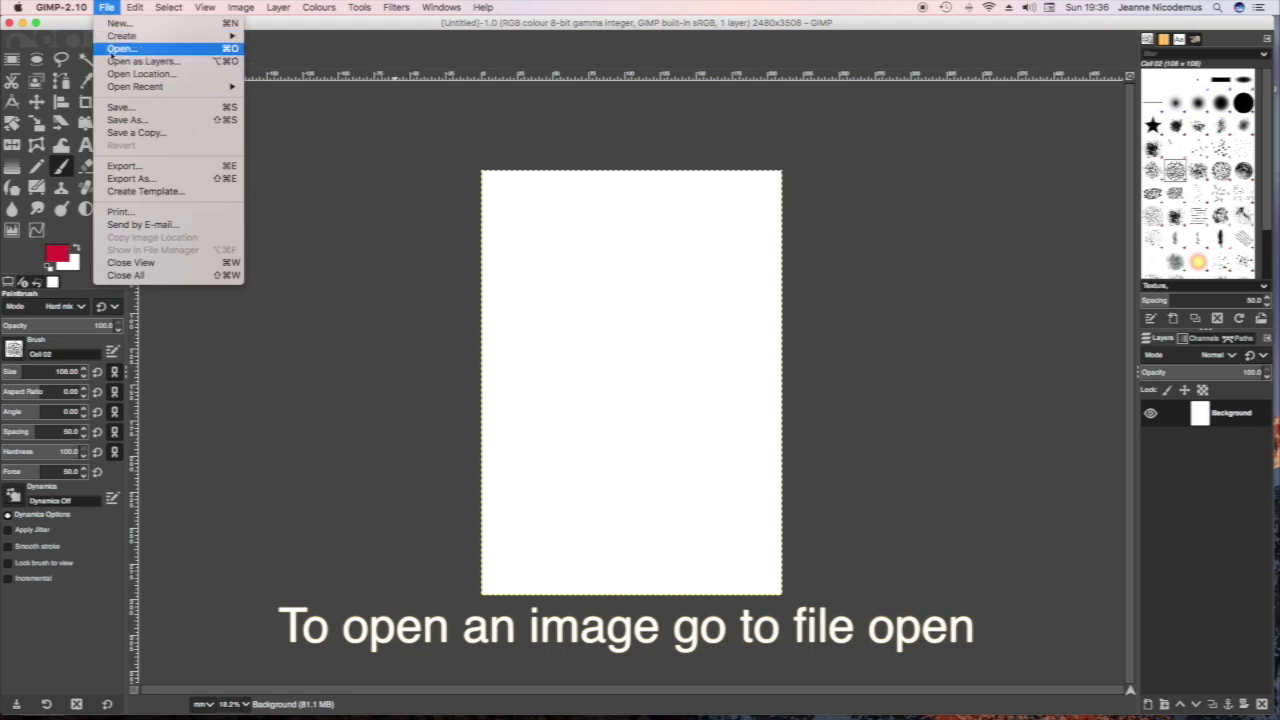
left_click(121, 48)
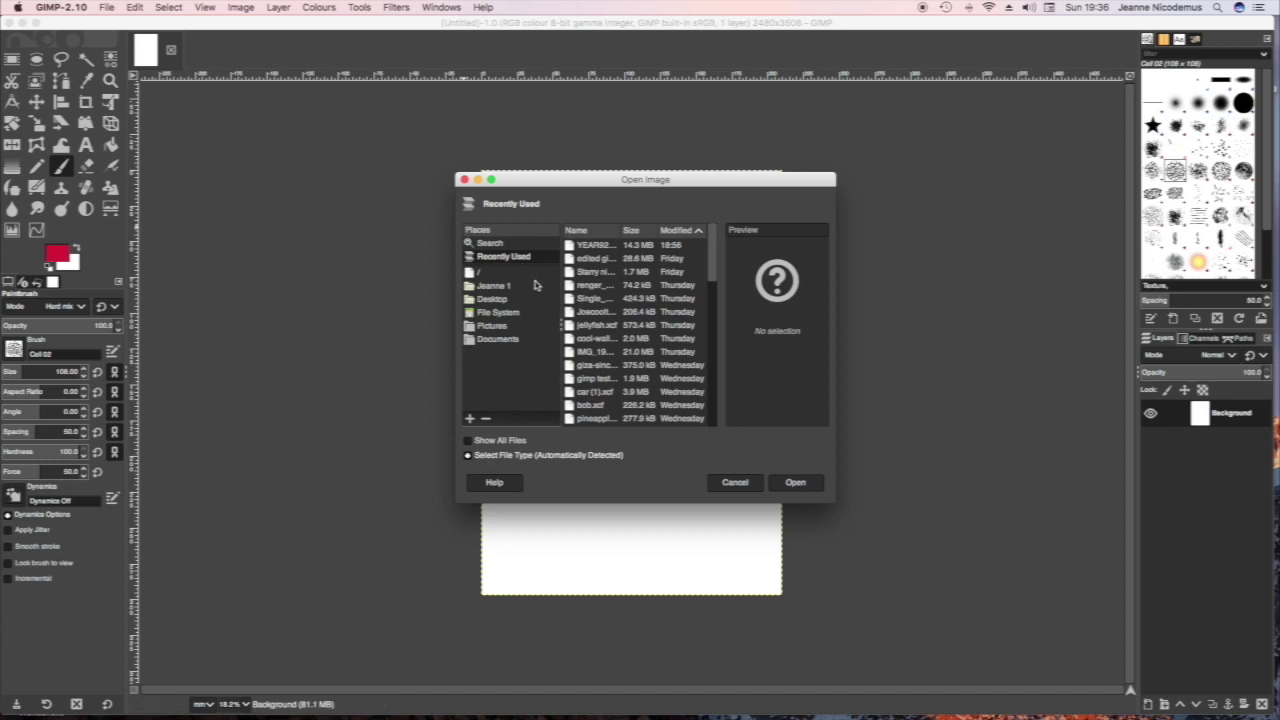
left_click(494, 300)
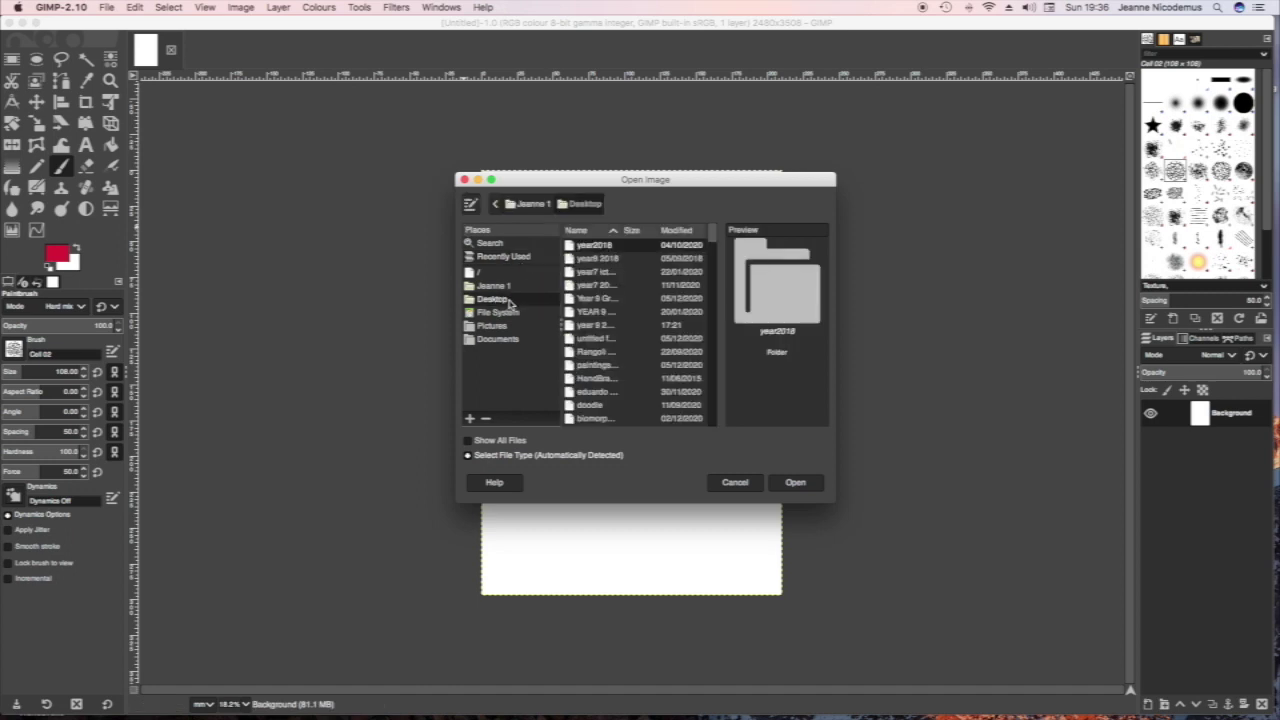
left_click(575, 272)
left_click(576, 286)
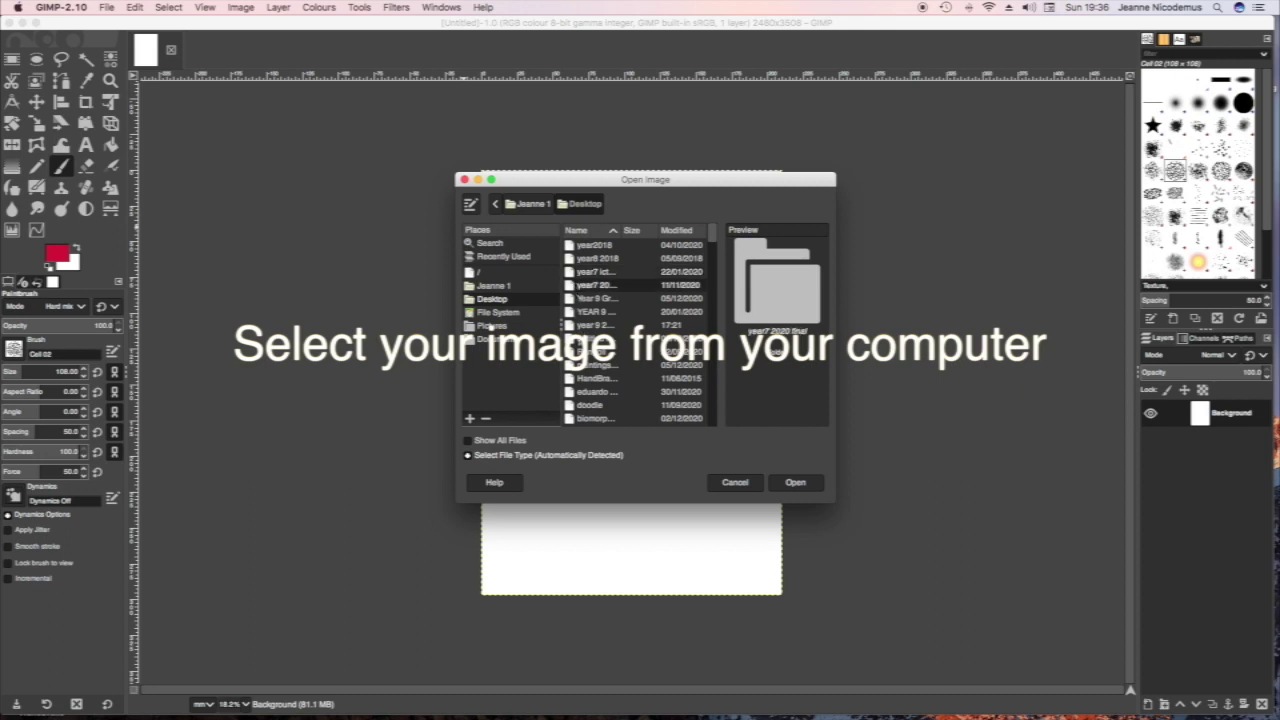
left_click(589, 339)
left_click(588, 327)
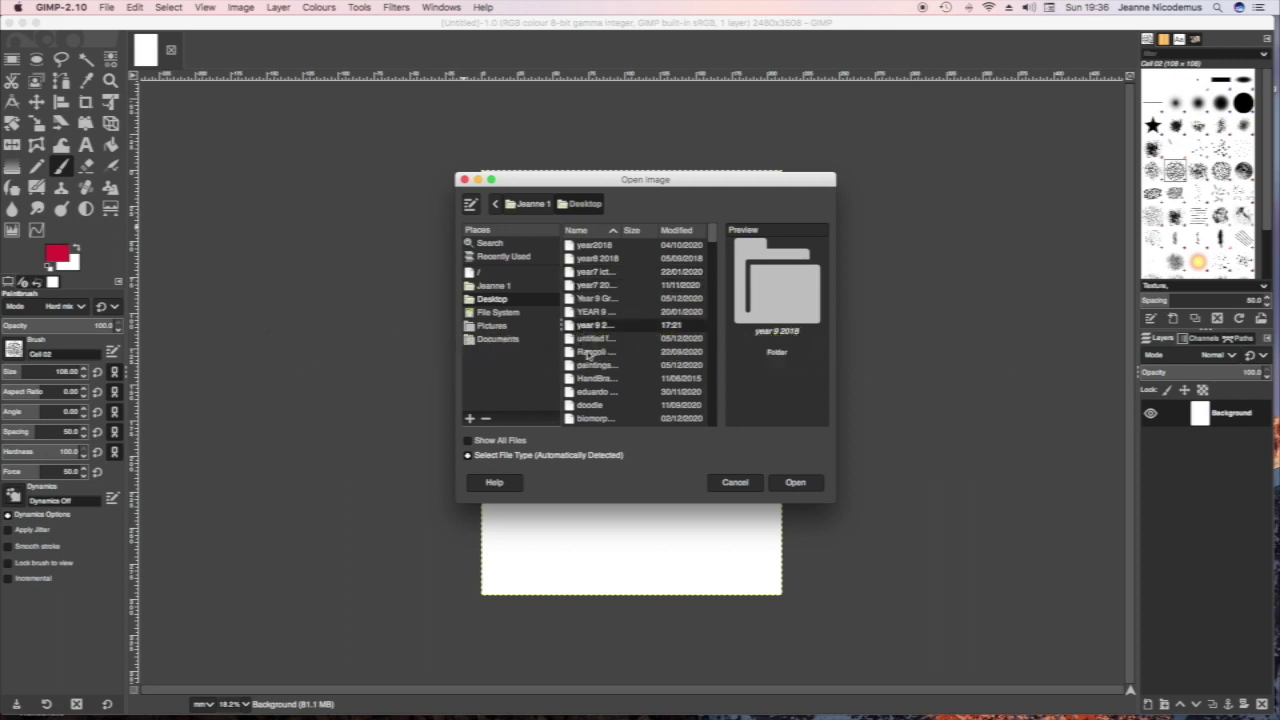
Open the bicycle wheel JPEG, converting it to GIMP's built-in sRGB profile.
scroll(589, 356, "down", 3)
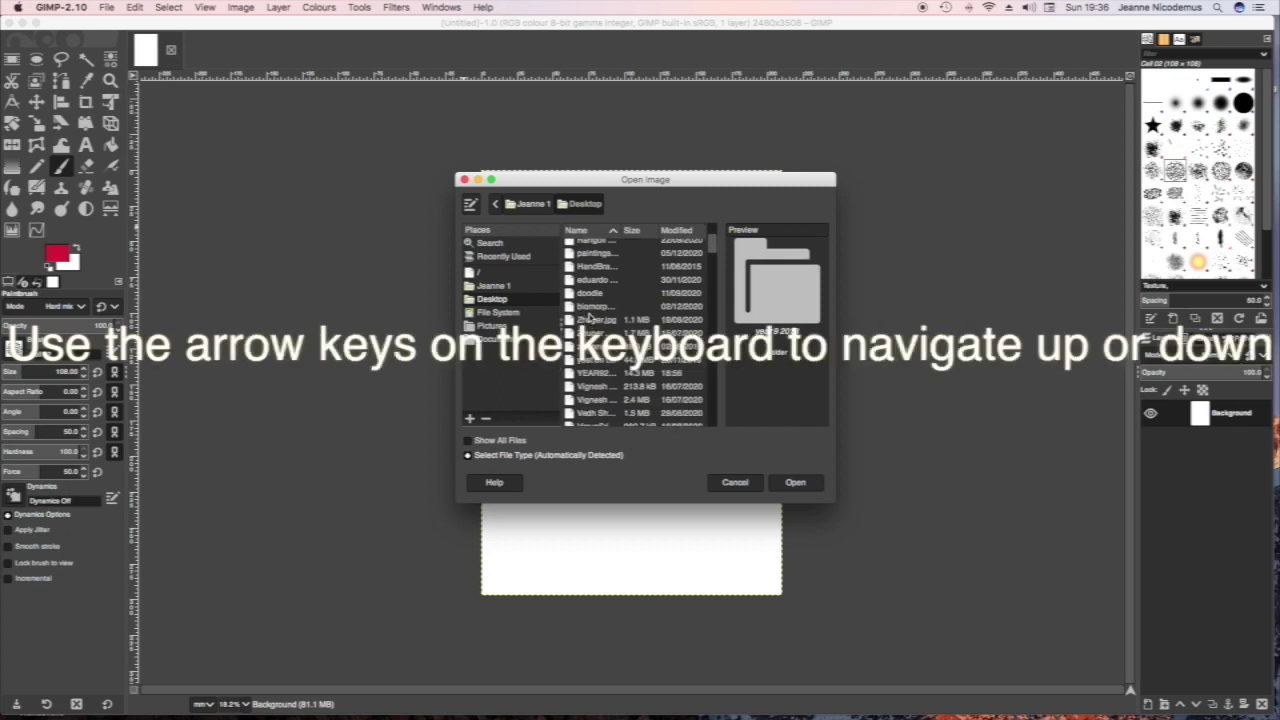
left_click(589, 318)
key("Down")
key("Down")
key("Down")
key("Down")
key("Down")
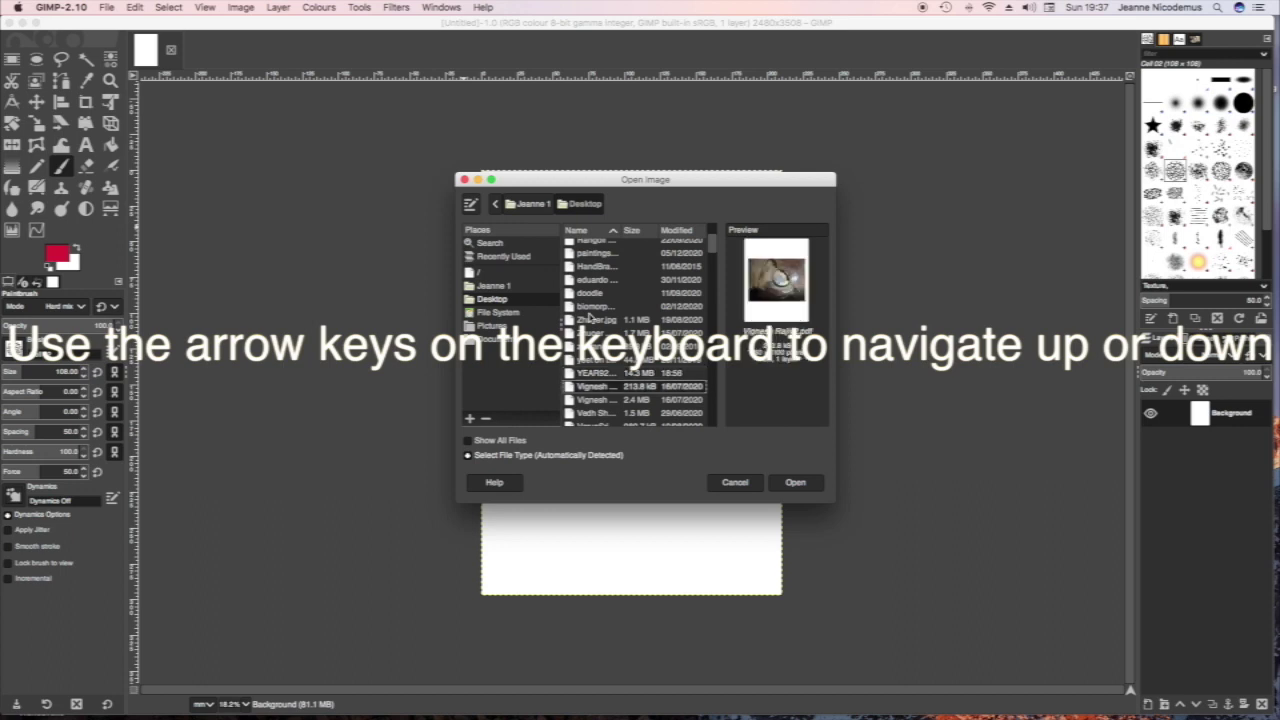
key("Down")
key("Down")
key("Down")
key("Down")
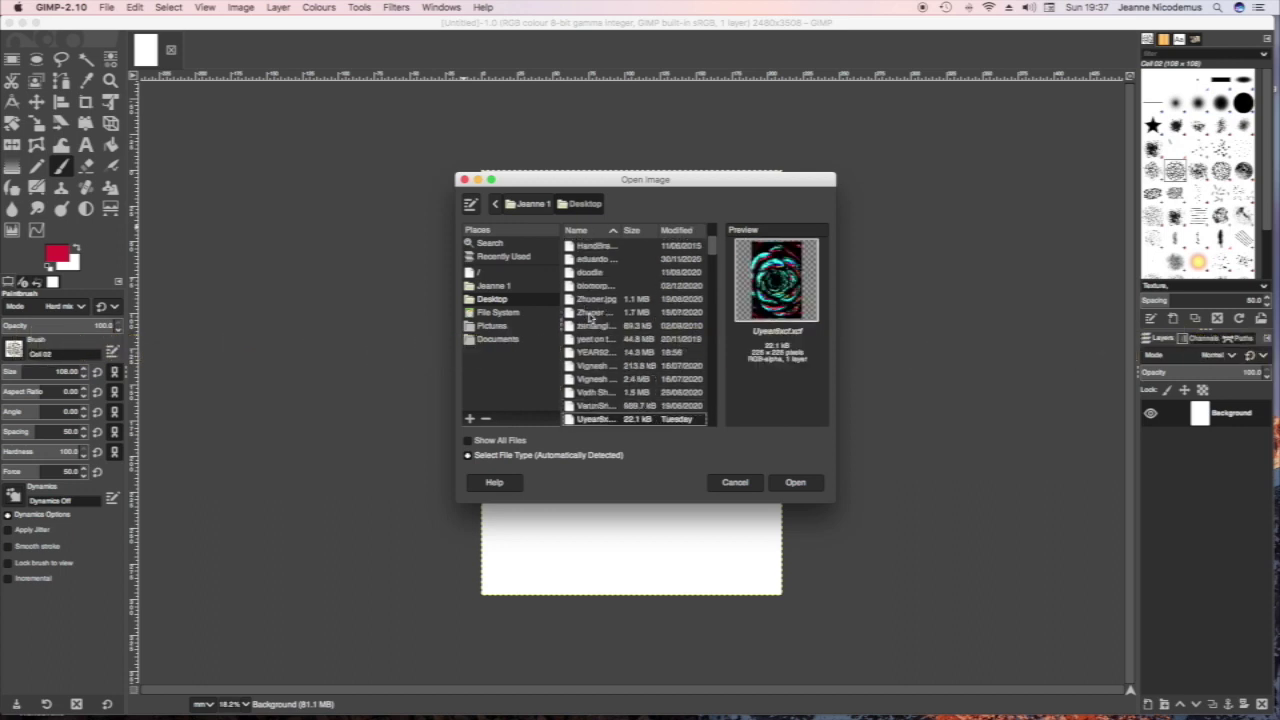
key("Up")
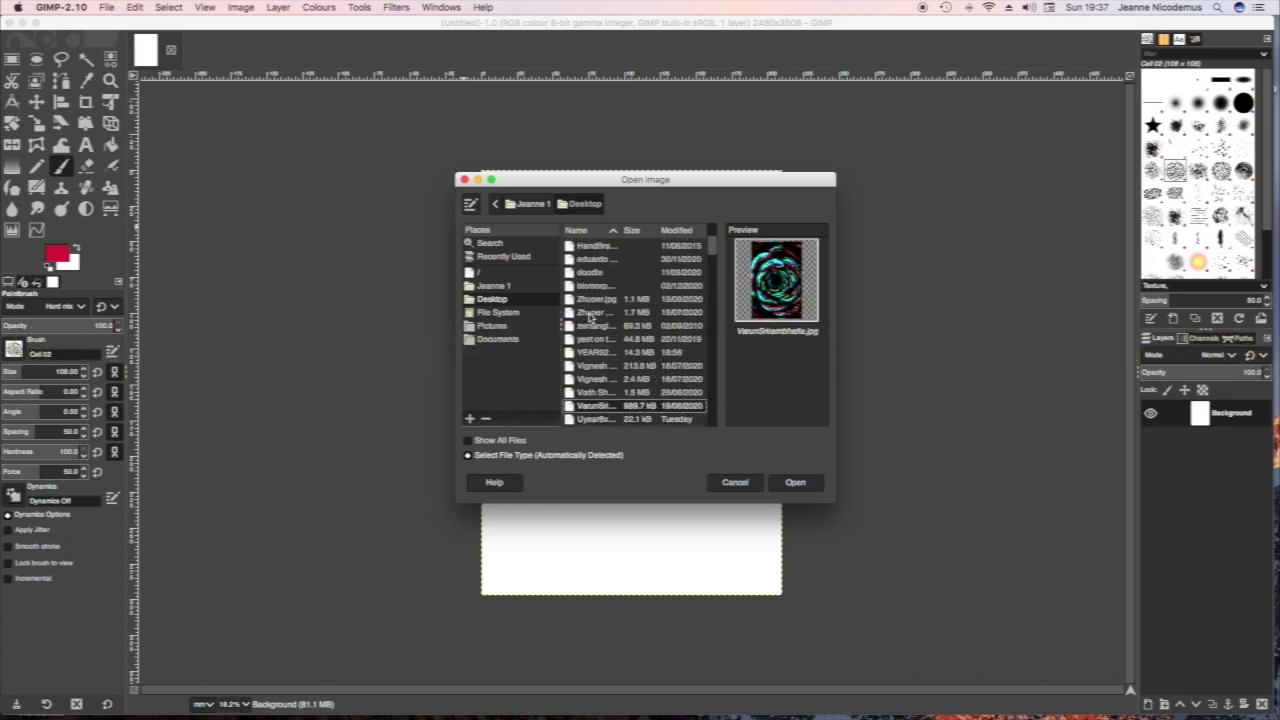
left_click(797, 484)
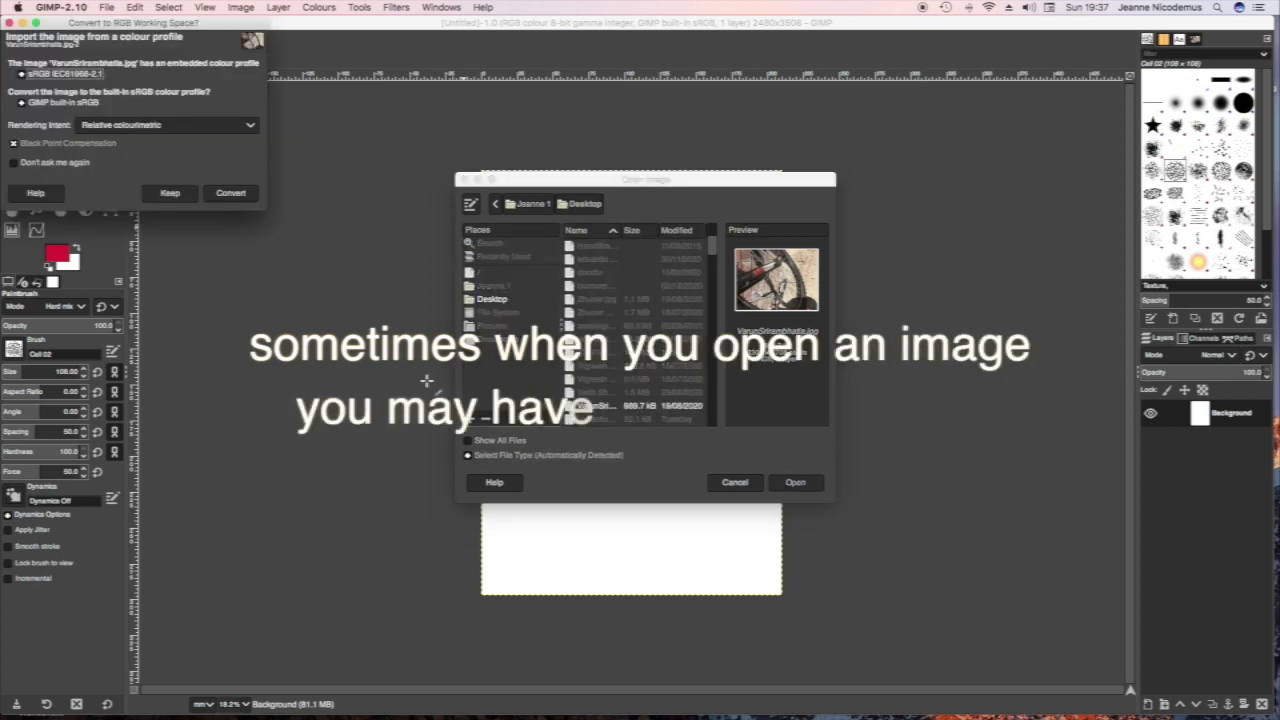
left_click(238, 197)
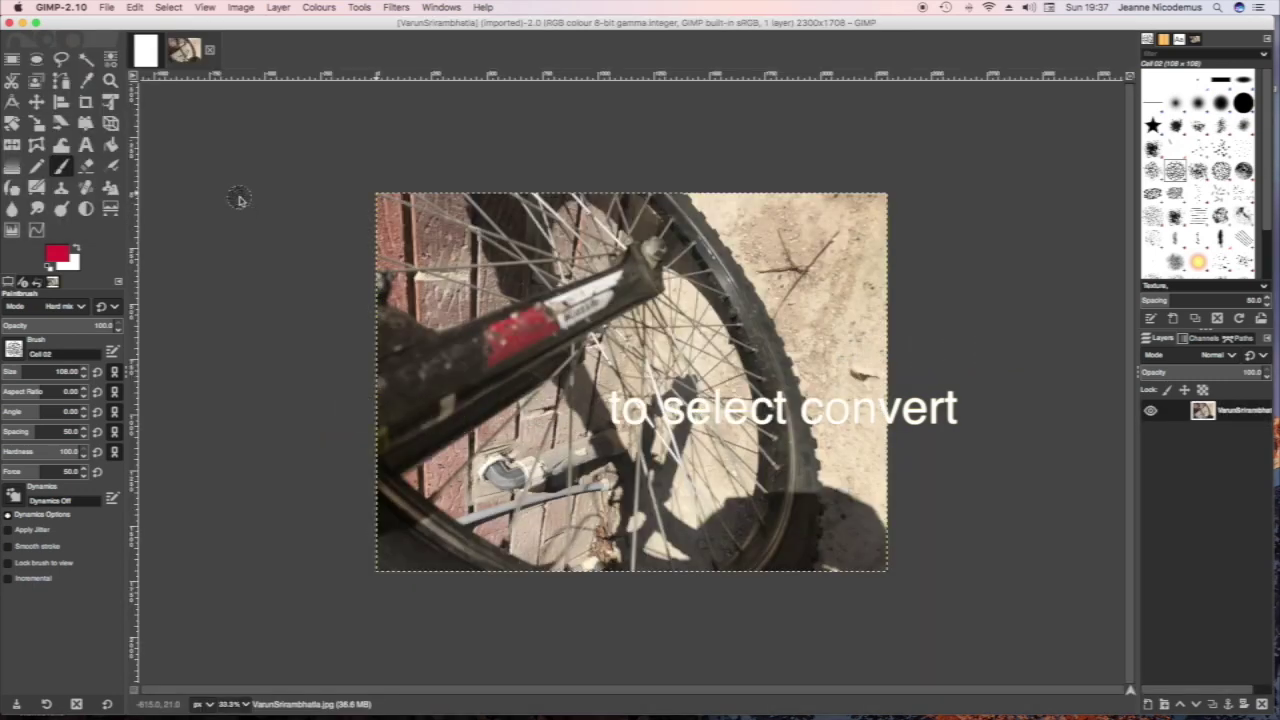
Apply Levels to the bicycle photo with white input 184 and gamma 0.56.
left_click(303, 9)
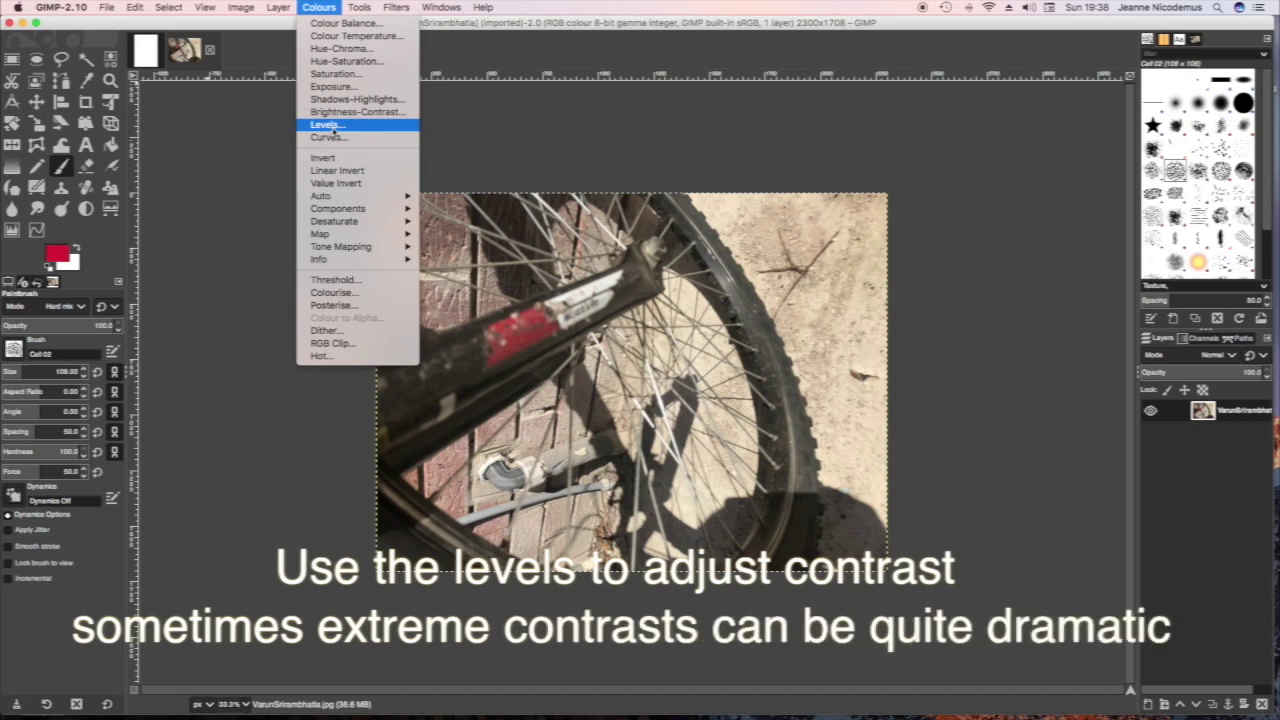
left_click(333, 133)
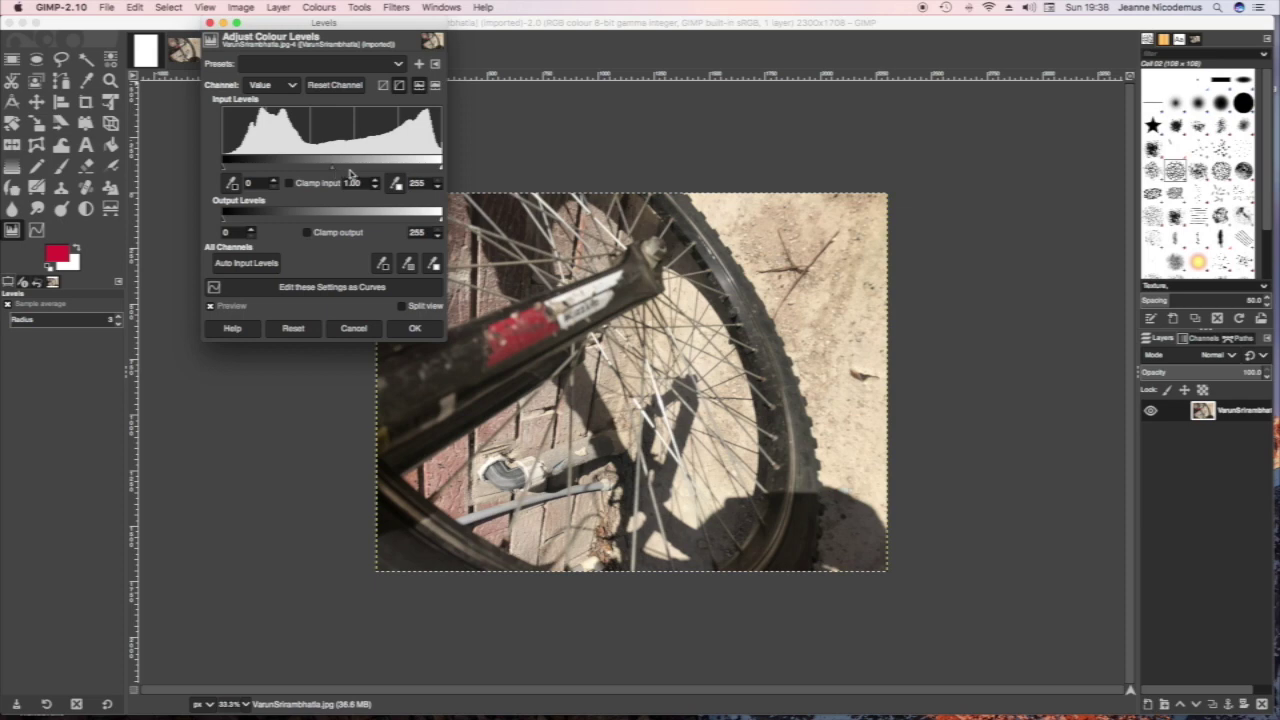
left_click_drag(441, 172, 408, 172)
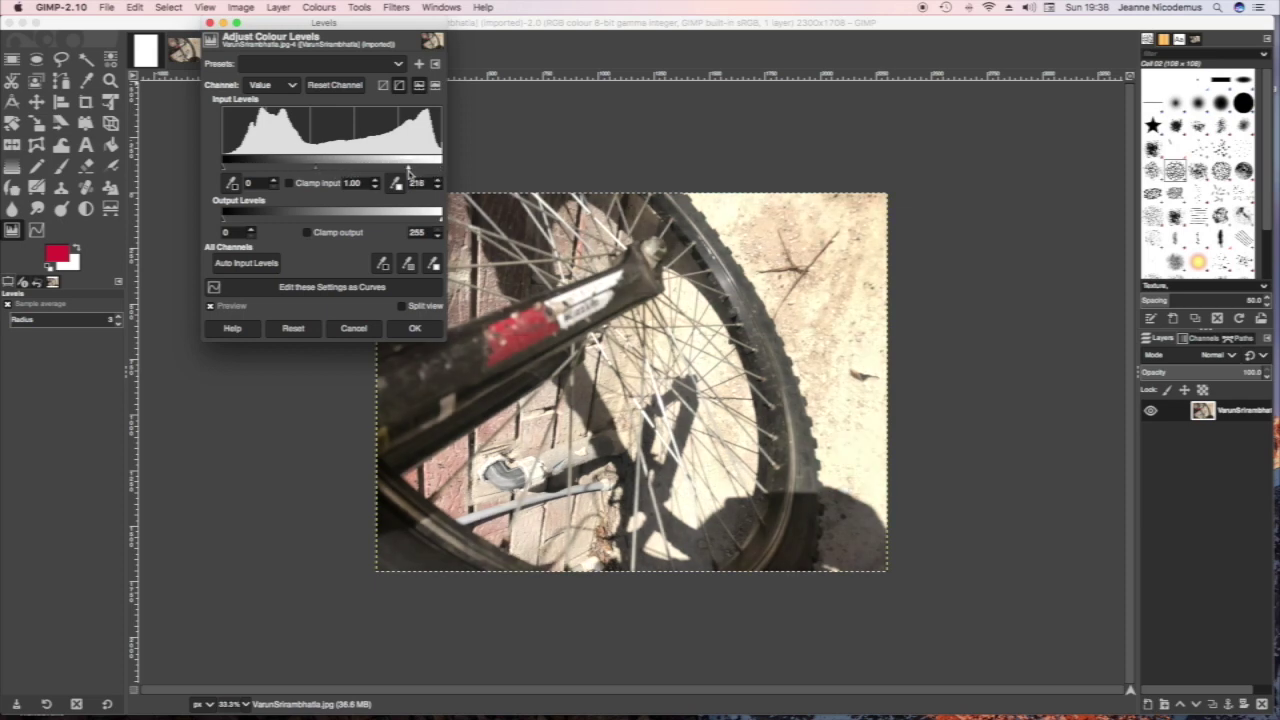
left_click_drag(409, 172, 376, 172)
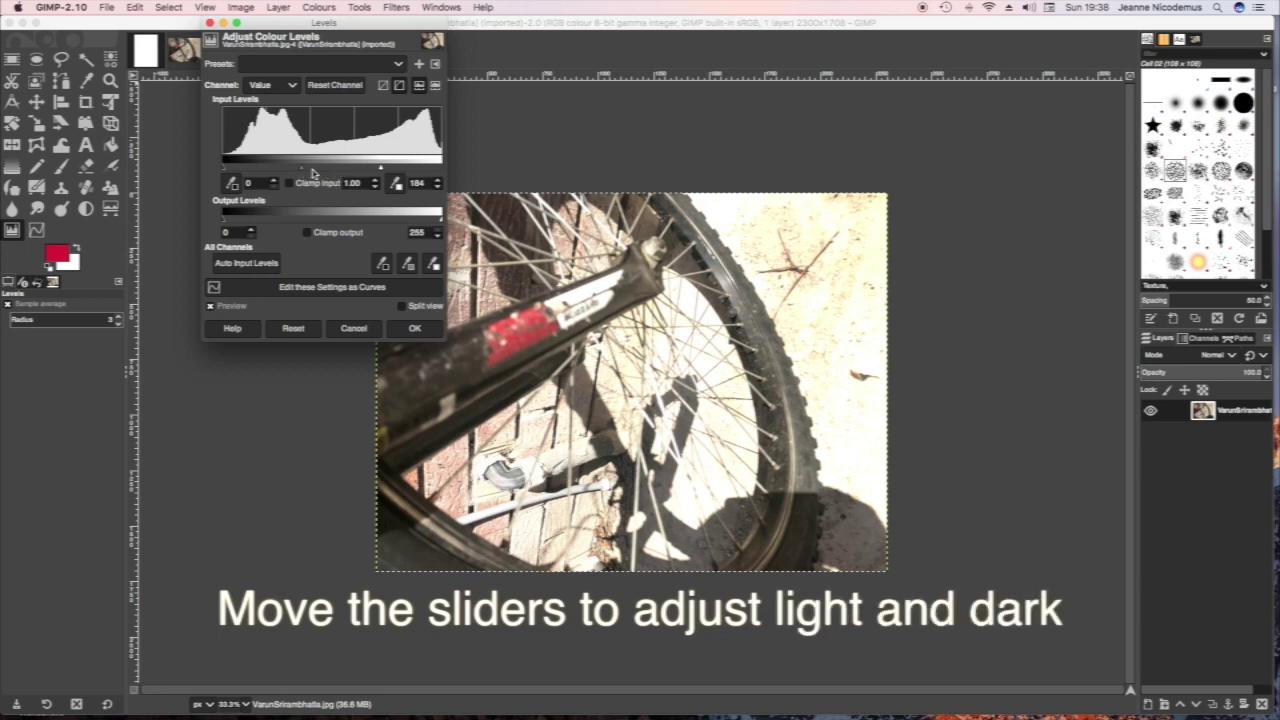
left_click_drag(308, 172, 323, 172)
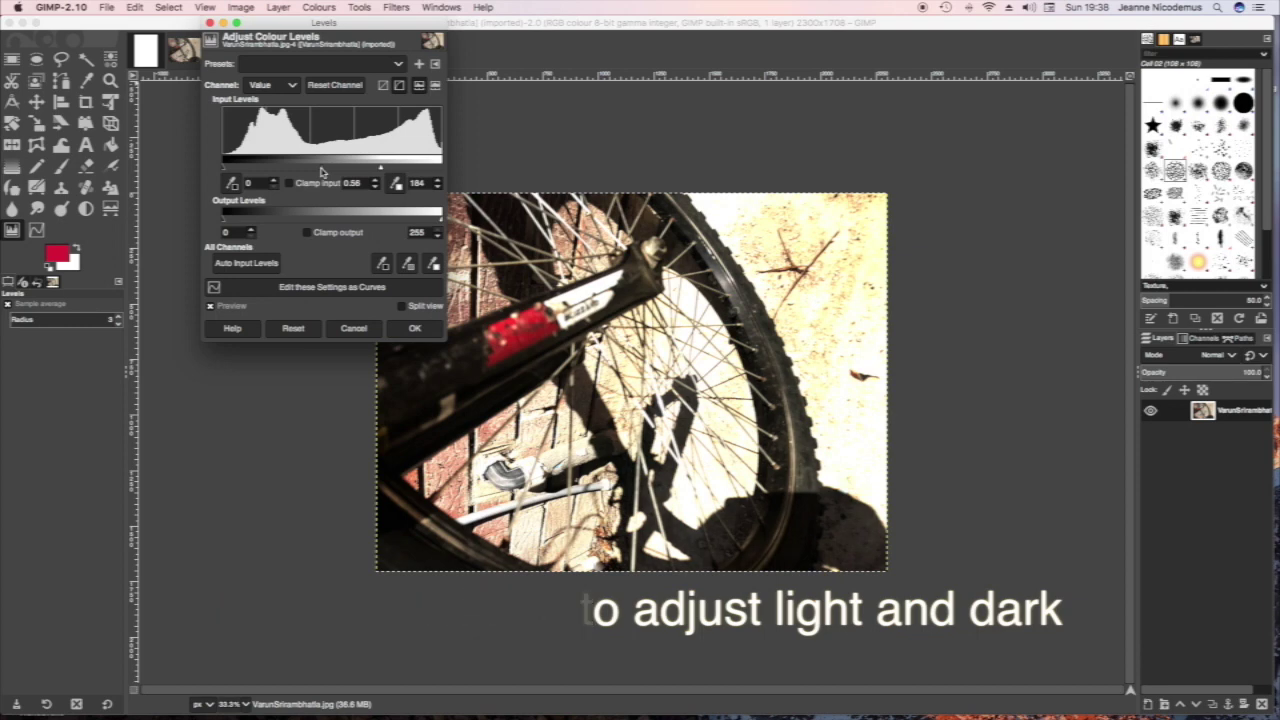
left_click_drag(323, 172, 322, 172)
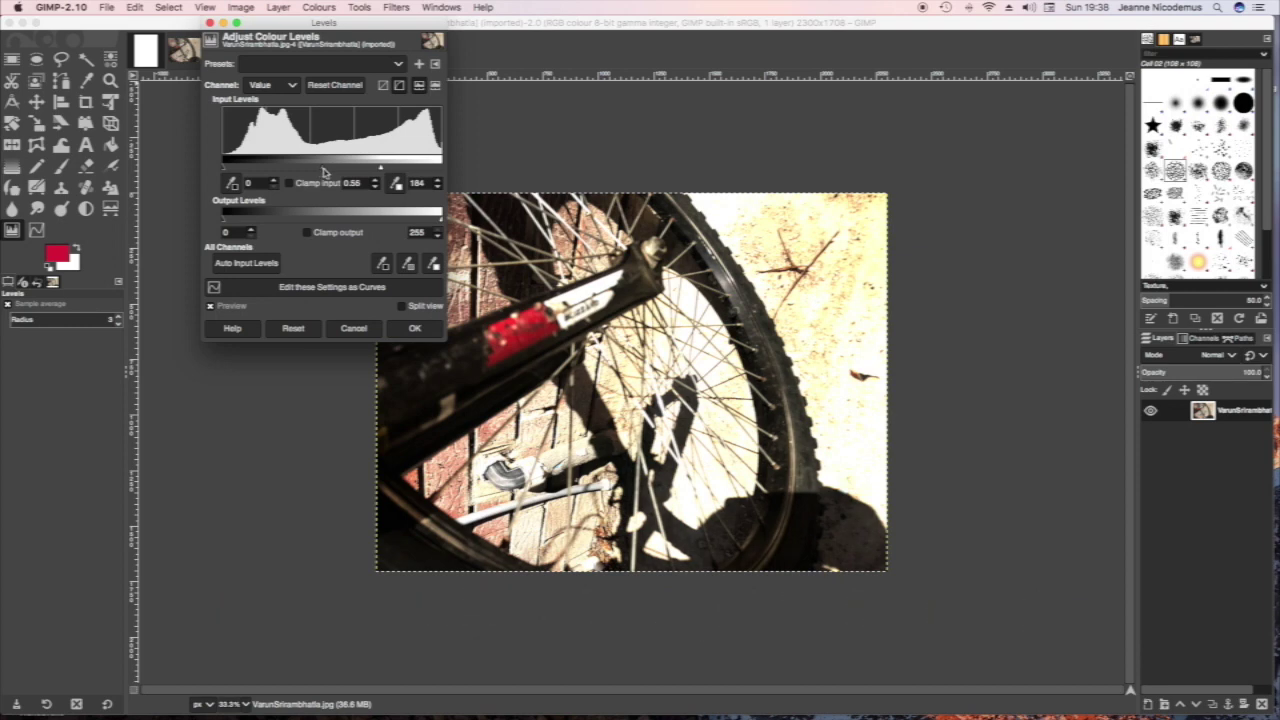
left_click(416, 329)
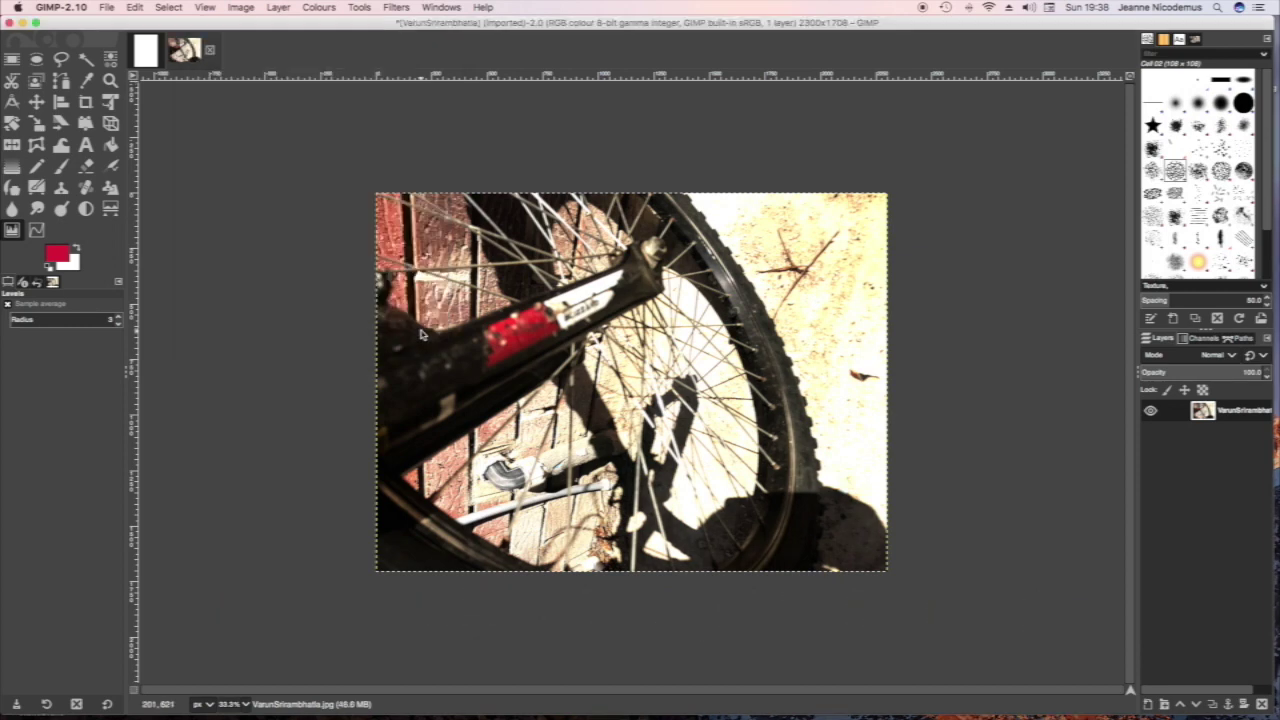
left_click(106, 8)
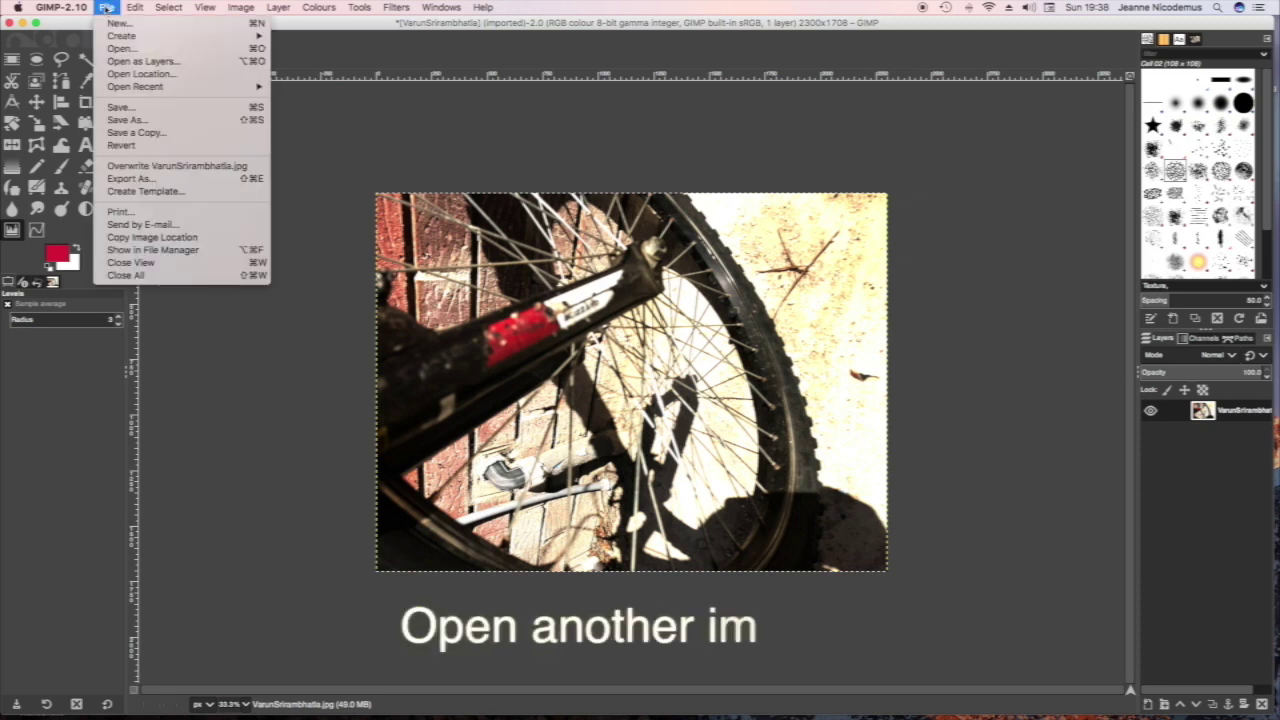
Open the skull photo and apply Levels with gamma 0.63 and white input 167.
left_click(118, 48)
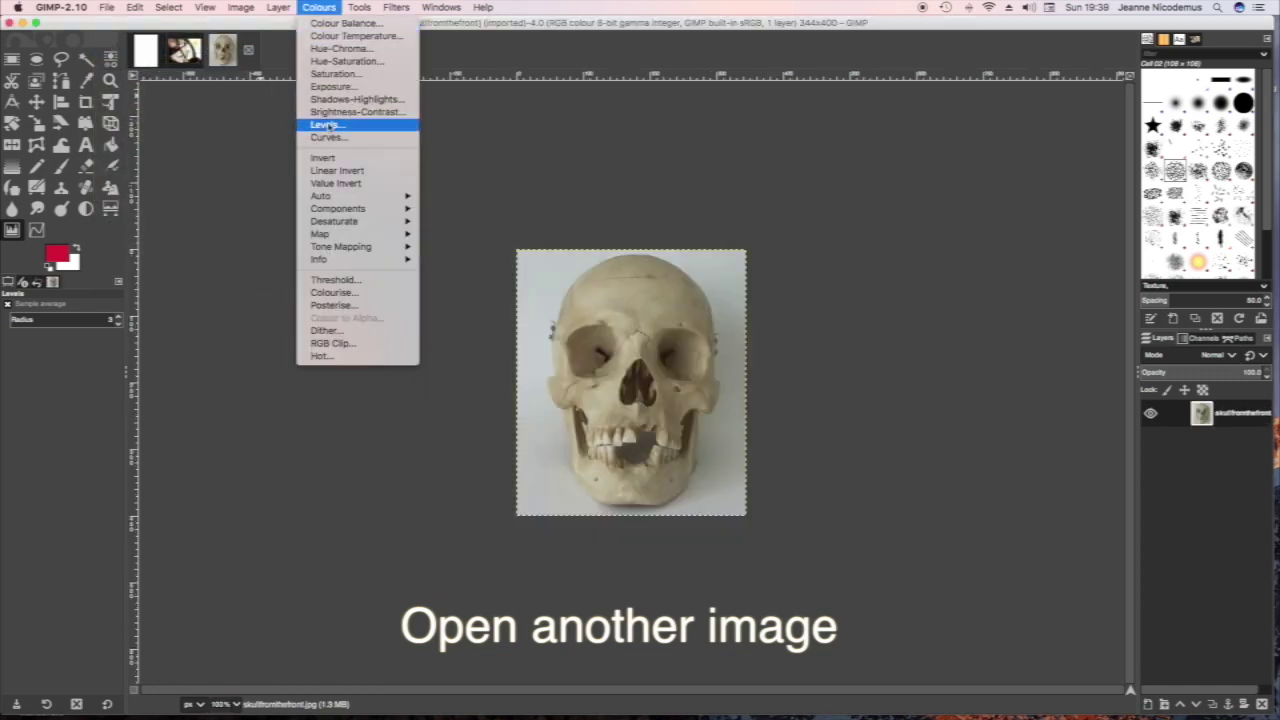
left_click(329, 126)
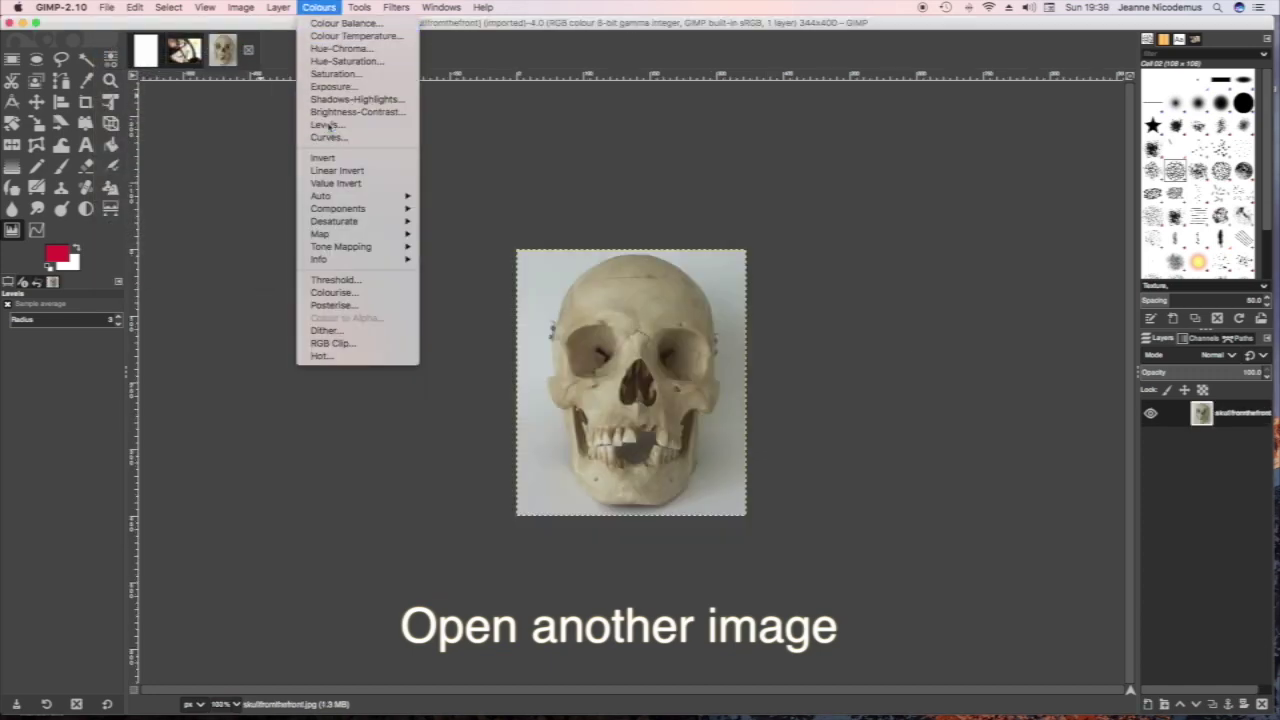
left_click_drag(332, 168, 353, 173)
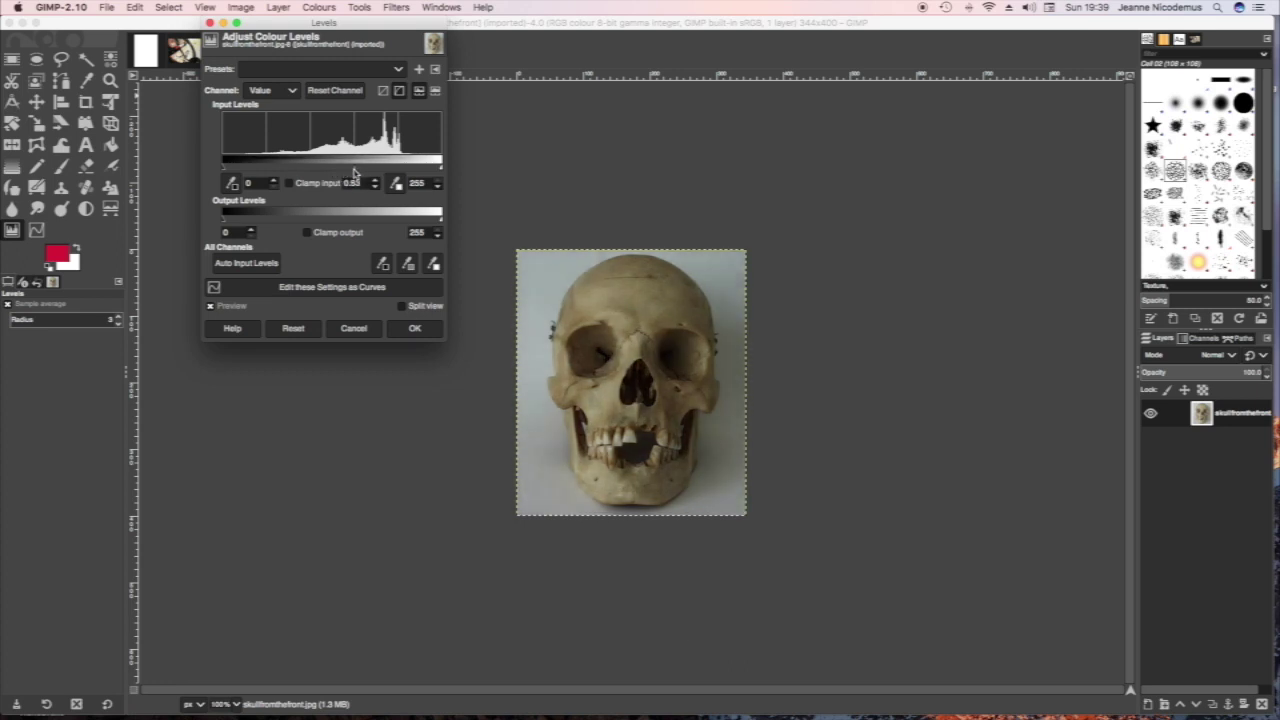
left_click_drag(440, 172, 366, 172)
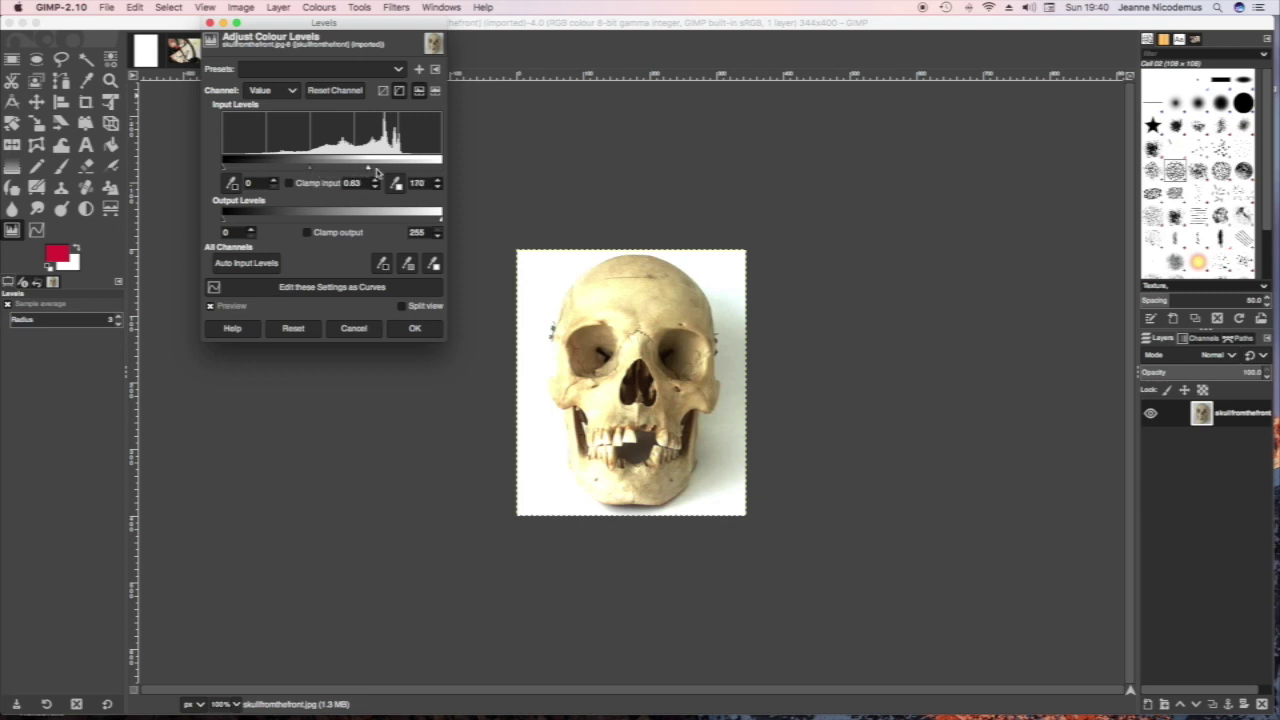
left_click_drag(376, 172, 382, 172)
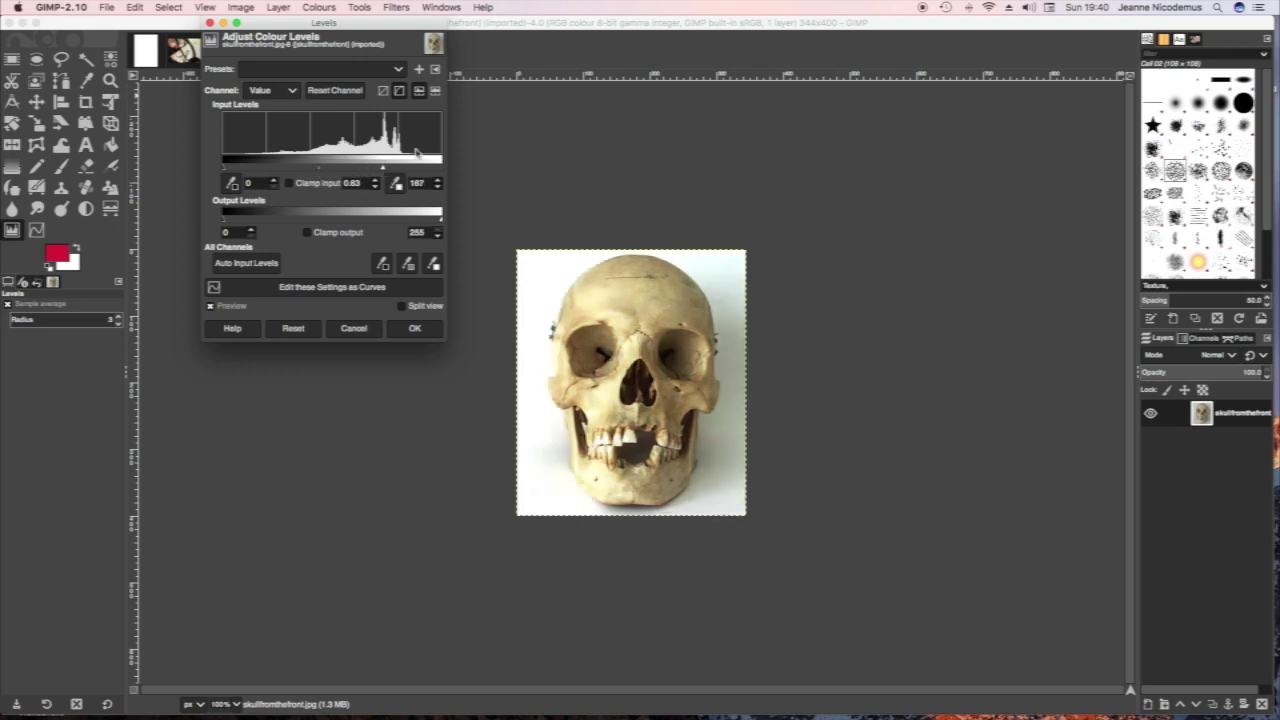
left_click(414, 328)
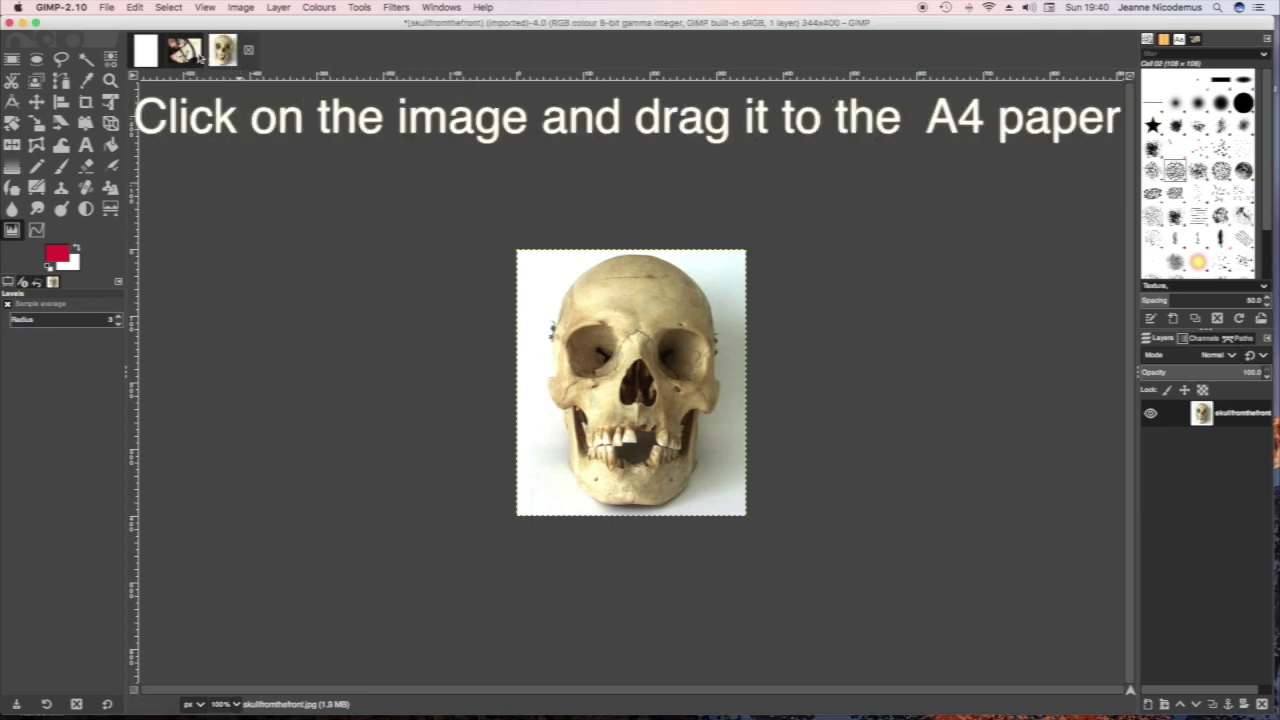
Drag the bicycle image, then the skull image, onto the A4 canvas as Dropped Buffer layers.
left_click_drag(190, 55, 150, 60)
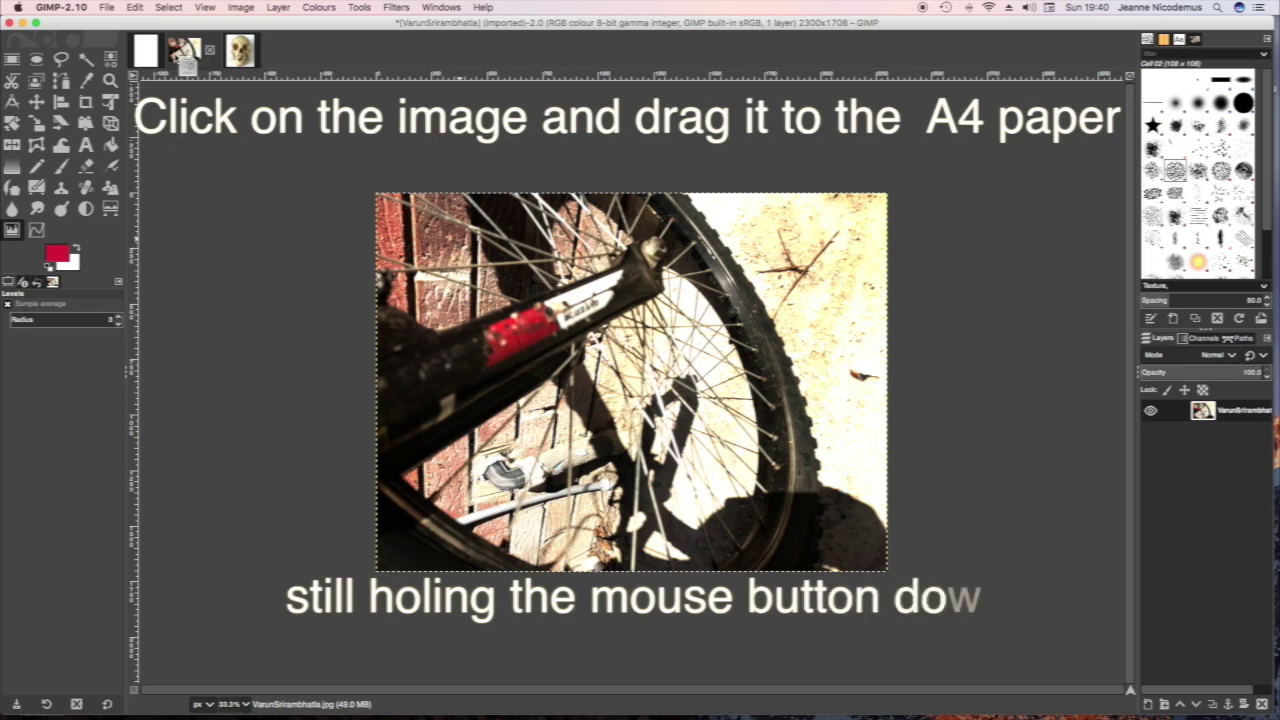
left_click_drag(150, 60, 556, 268)
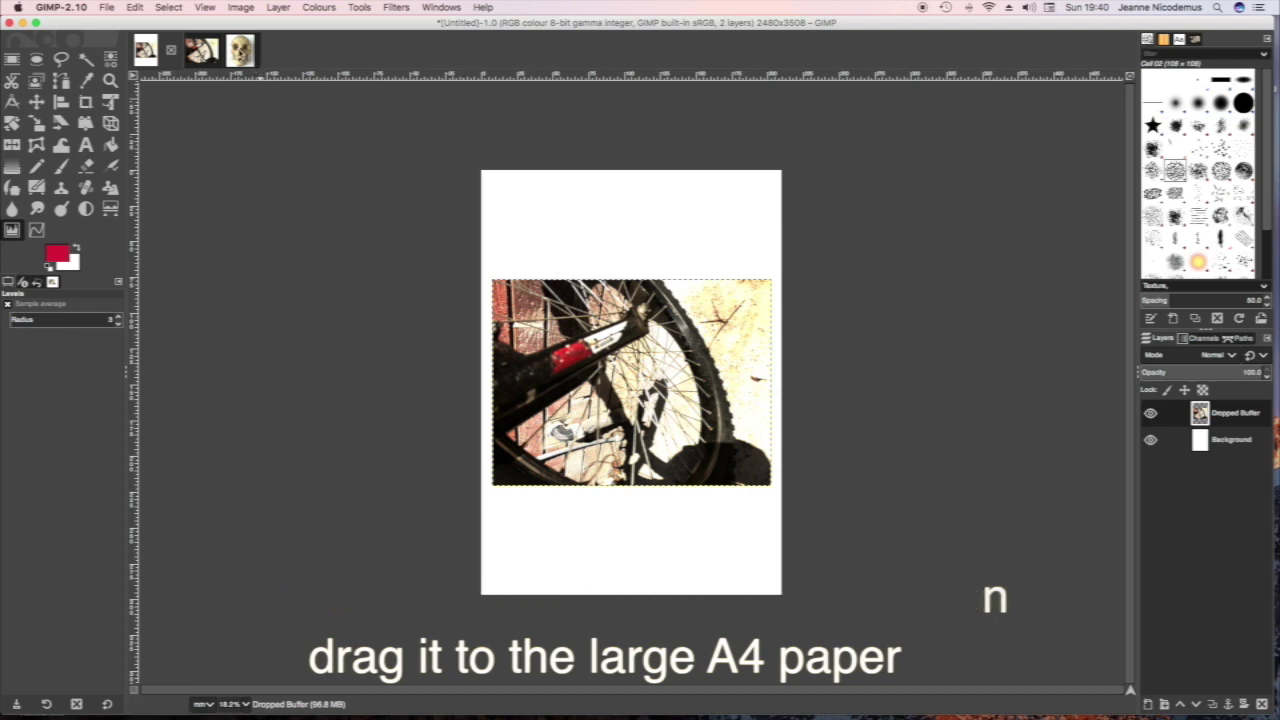
left_click_drag(240, 50, 148, 60)
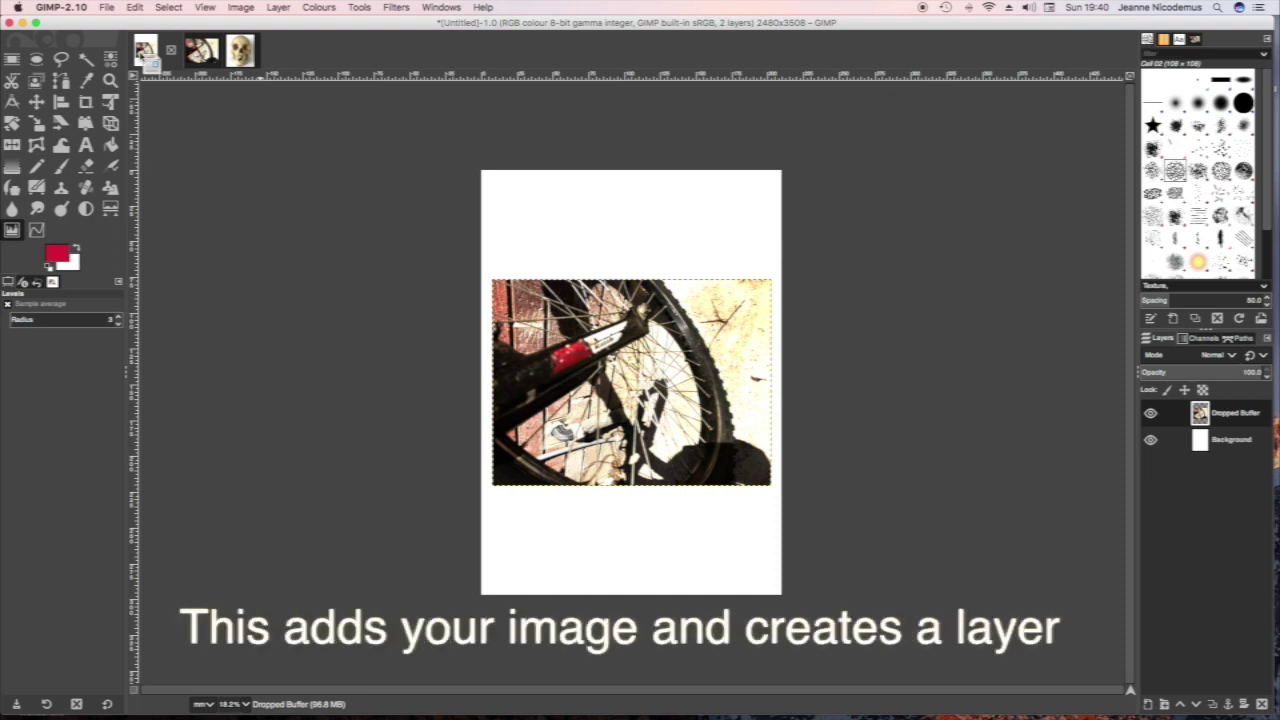
mouse_move(148, 60)
left_mouse_down()
mouse_move(565, 306)
mouse_move(561, 293)
left_mouse_up()
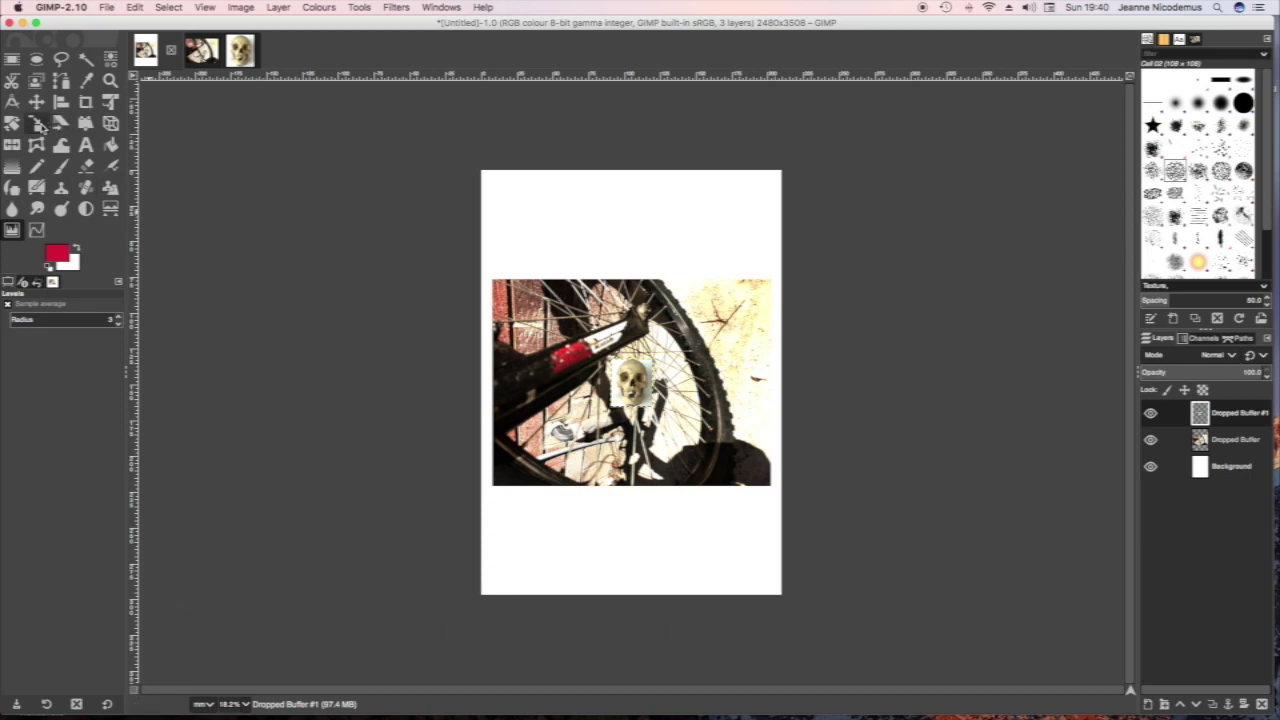
Confirm Scale Image on the A4 page at its current size.
left_click(162, 8)
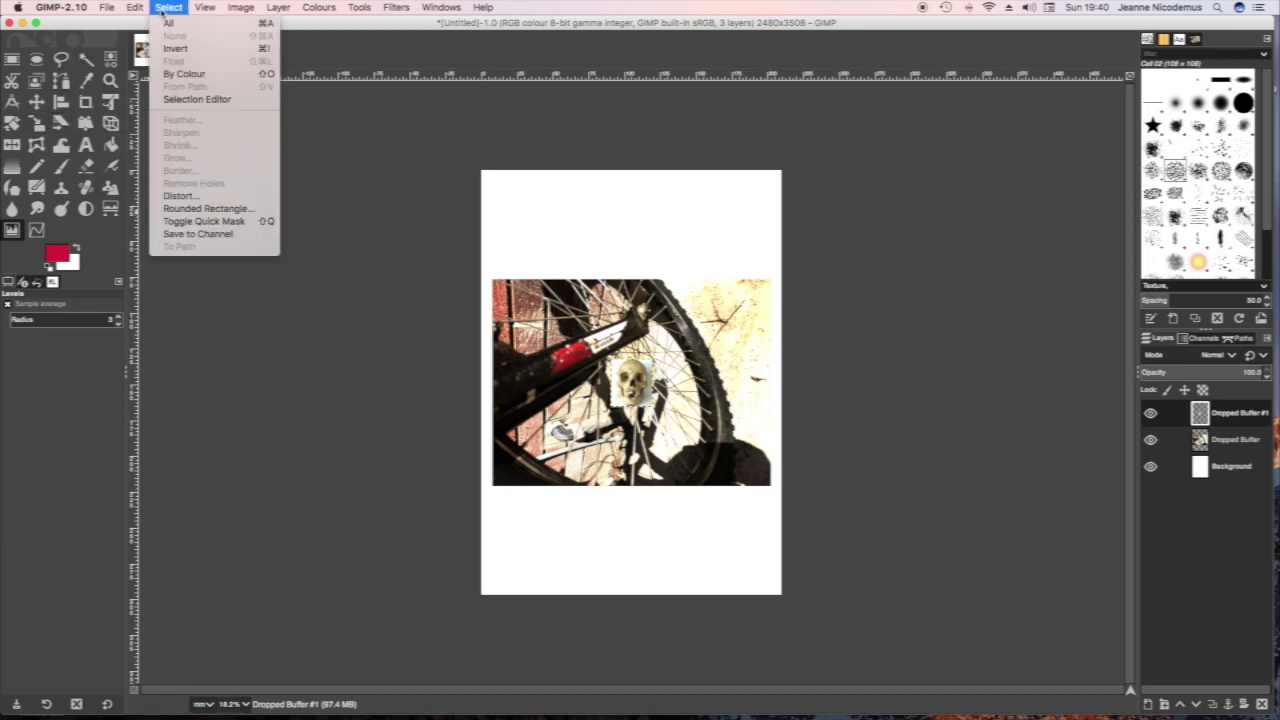
mouse_move(240, 7)
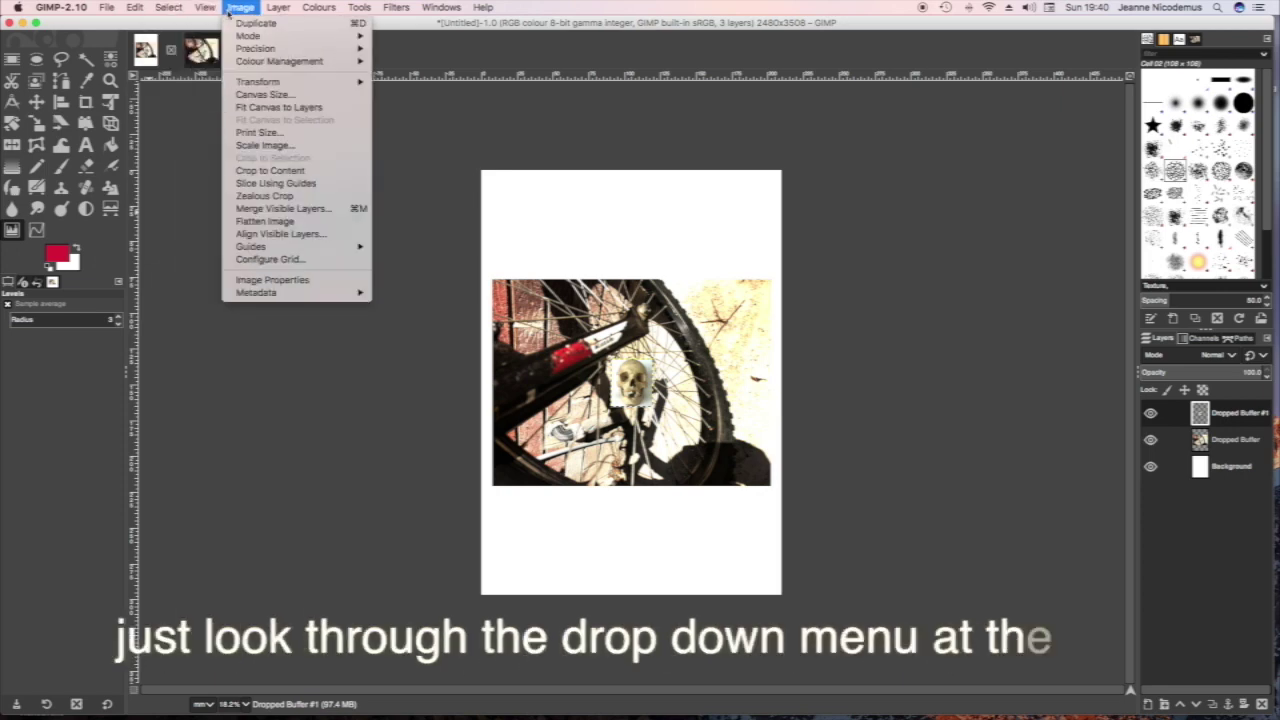
left_click(258, 147)
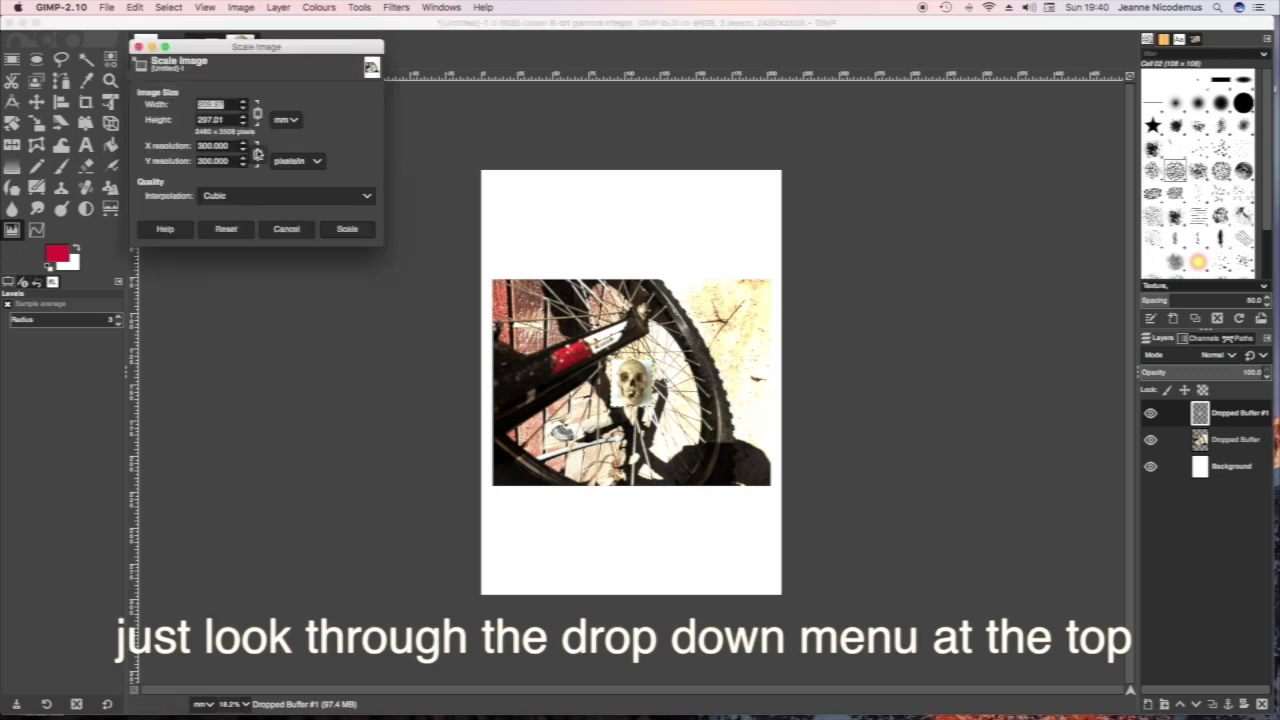
left_click(347, 229)
Apply Levels to the skull layer with output black level 16, then reapply Levels.
key("ctrl+shift+f")
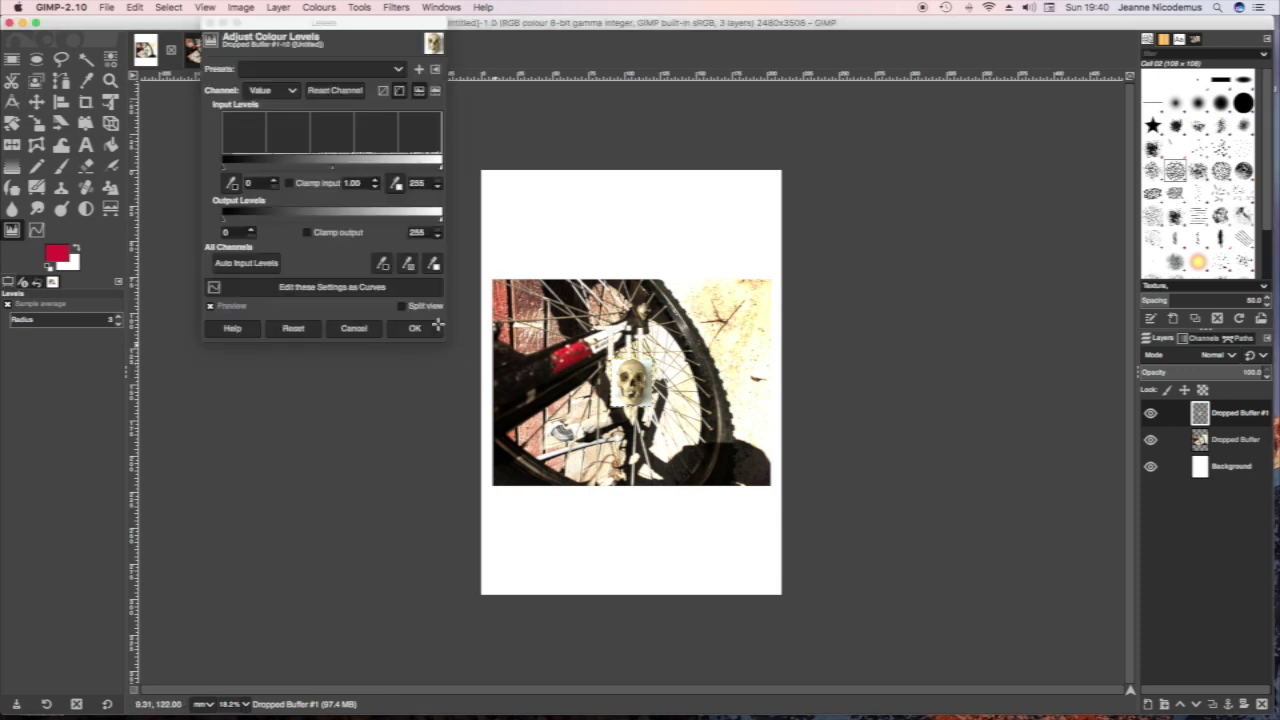
left_click(236, 219)
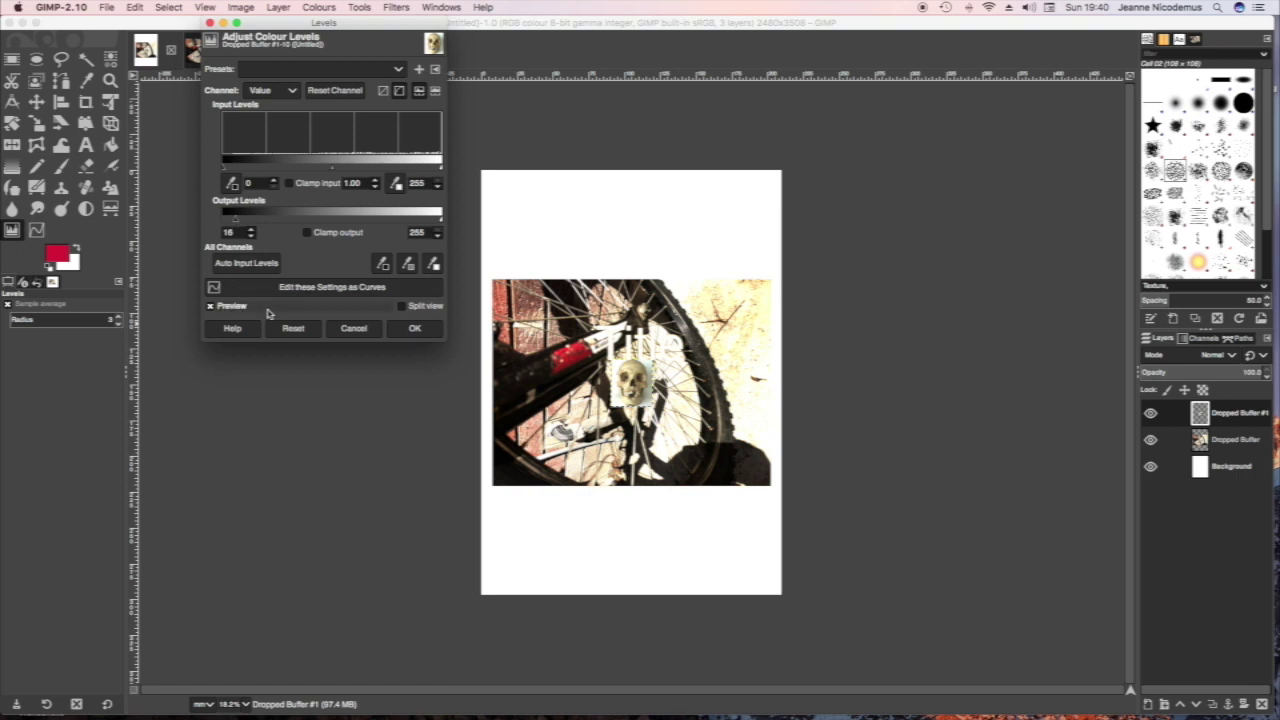
left_click(412, 329)
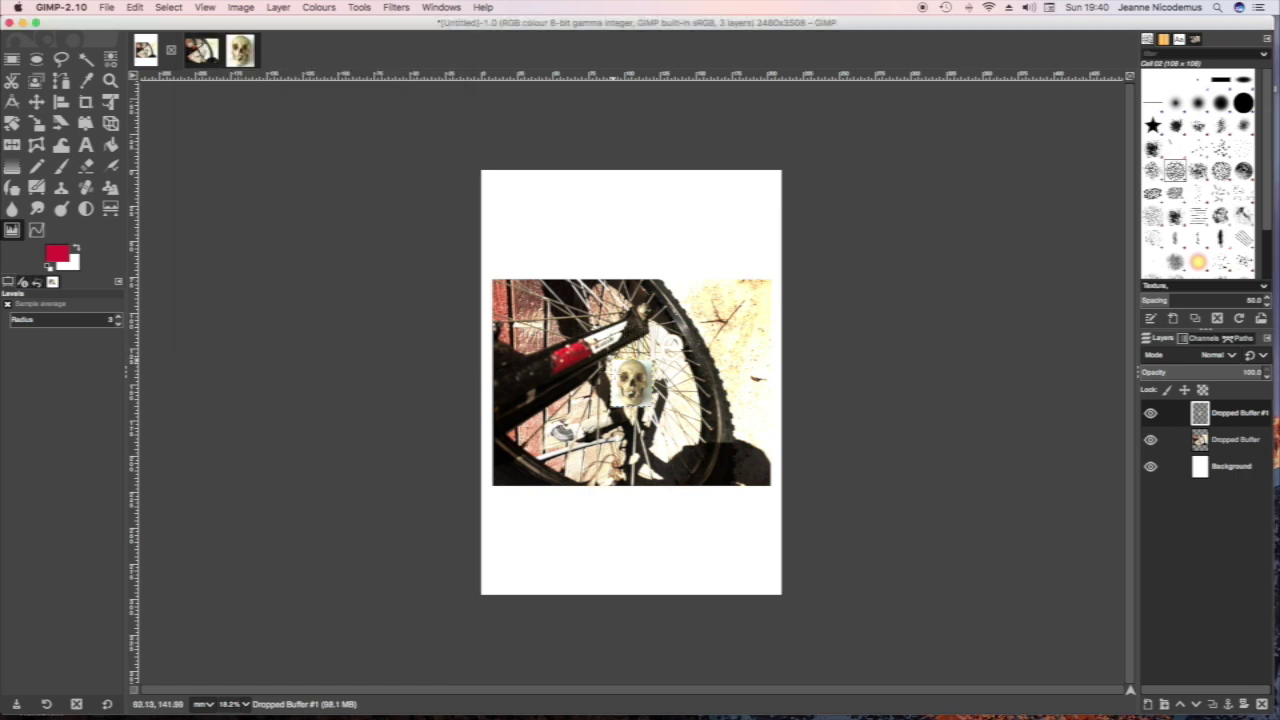
key("ctrl+shift+f")
left_click(414, 329)
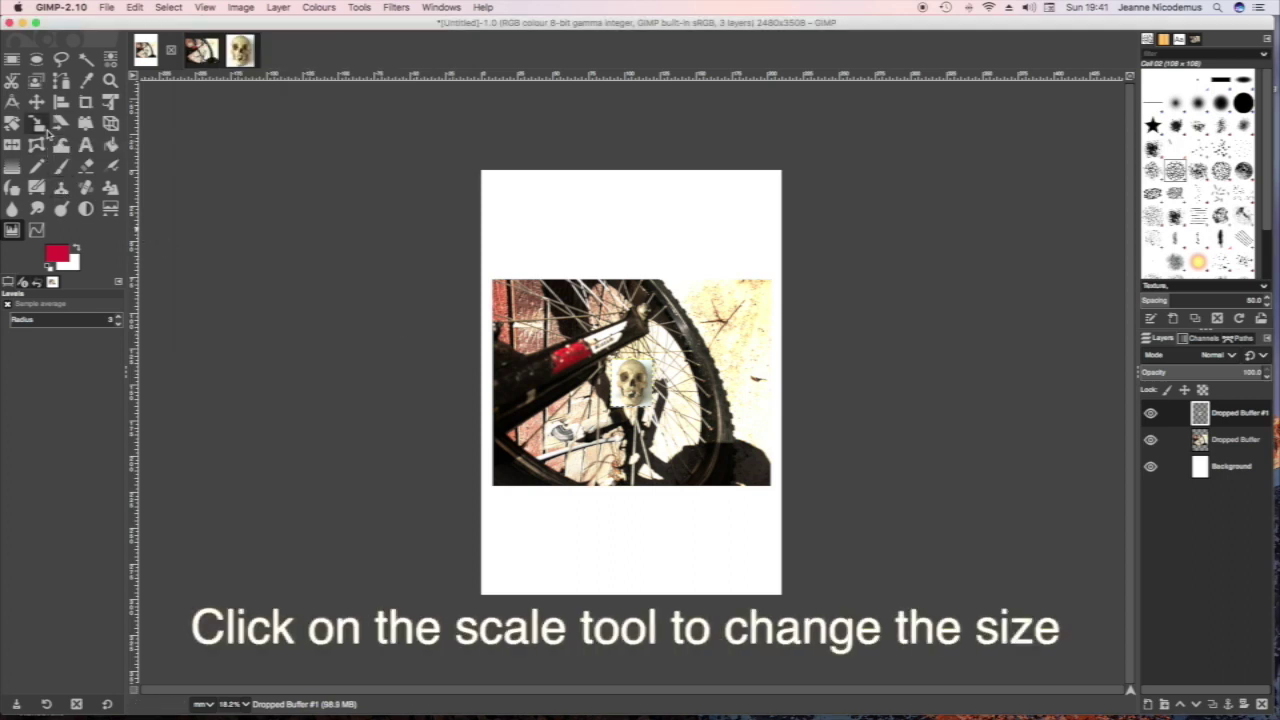
Enlarge the skull layer with the Scale tool to about 174 × 202 mm.
left_click(44, 128)
left_click(662, 378)
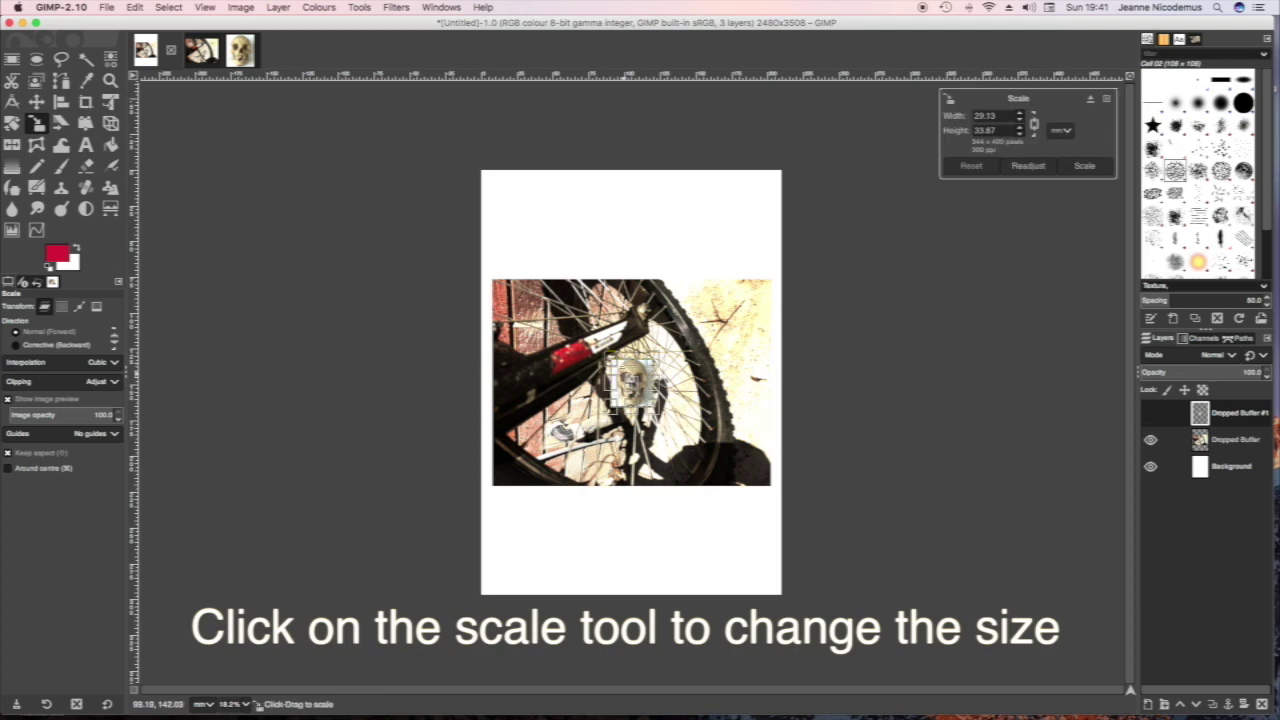
left_click_drag(610, 362, 489, 269)
left_click_drag(664, 418, 785, 540)
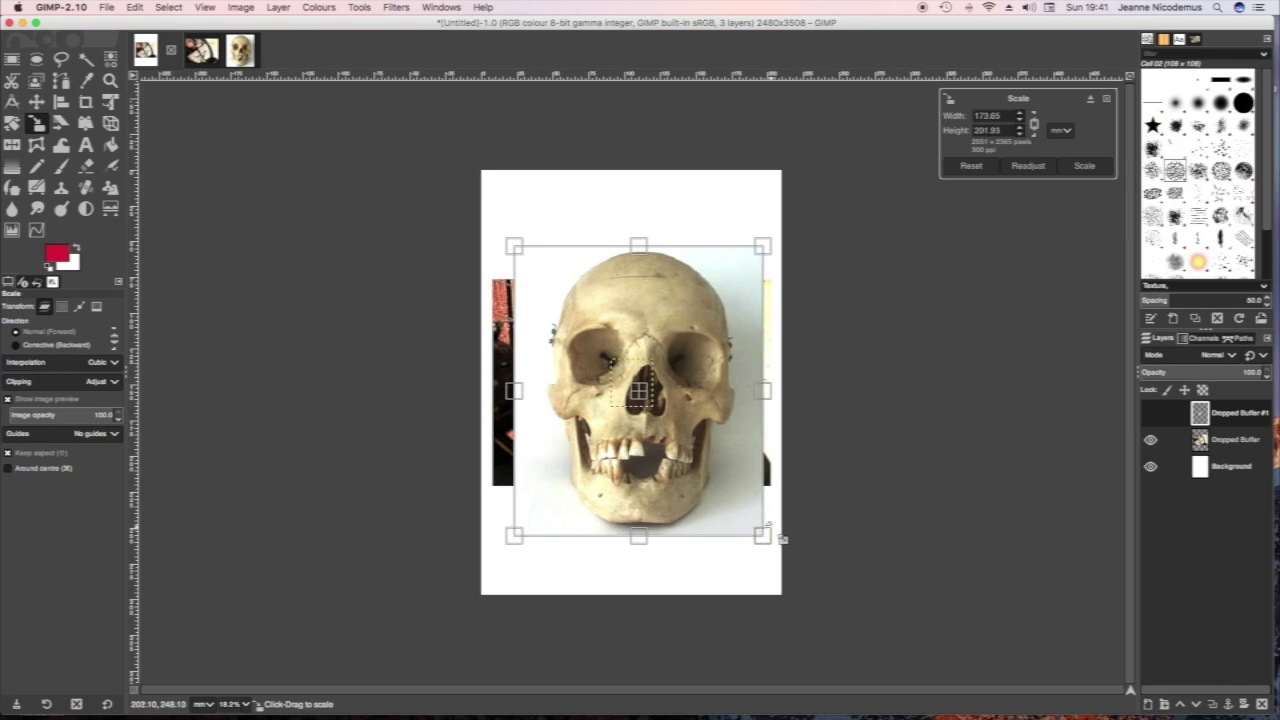
key("Return")
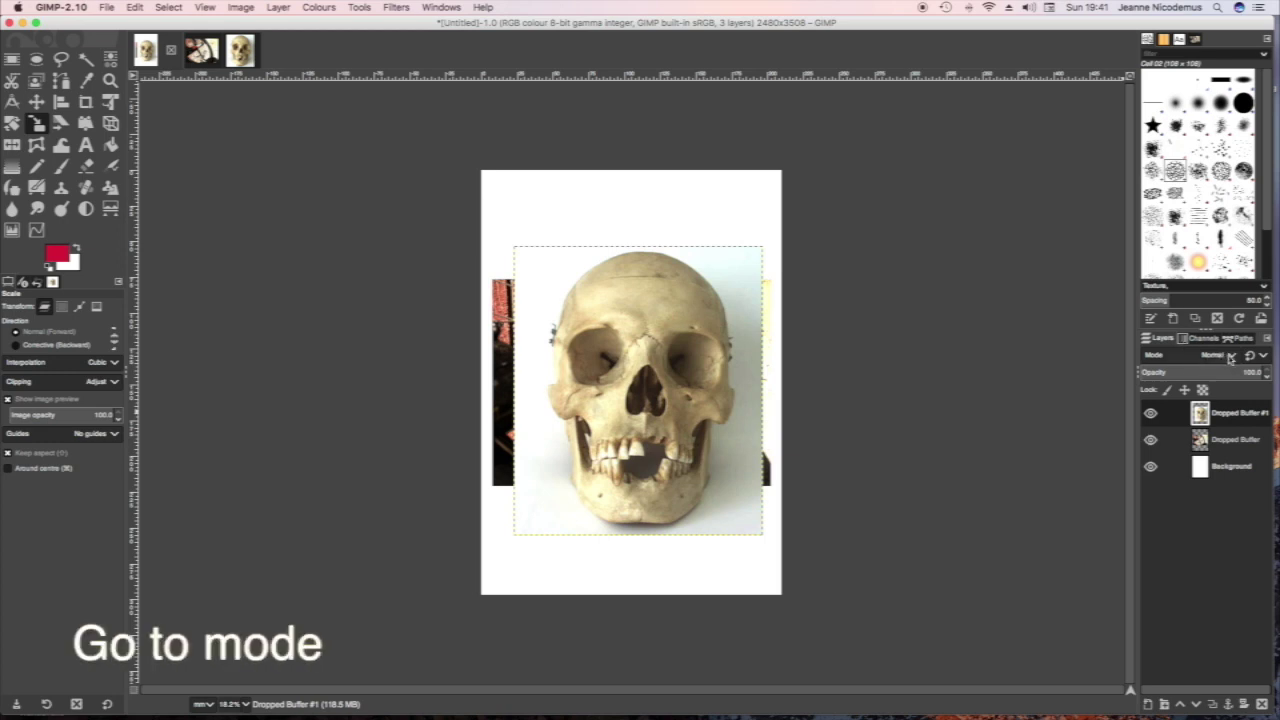
left_click(1234, 356)
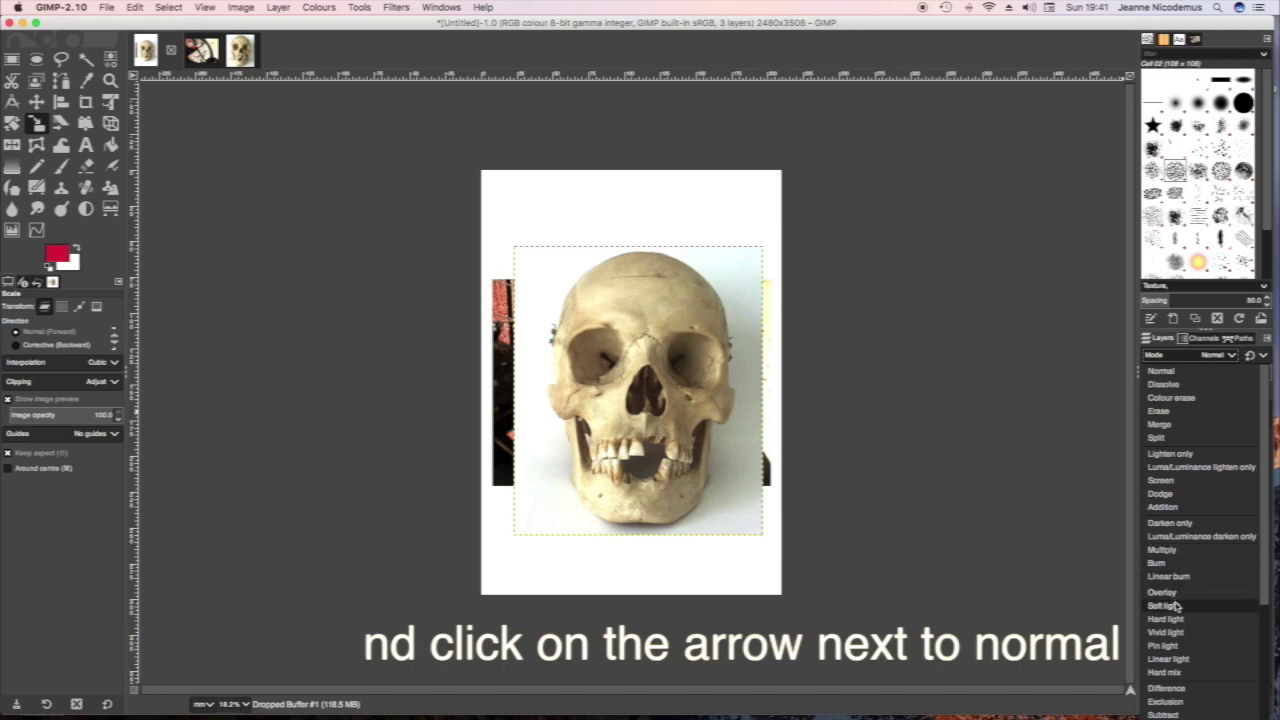
Try Hard mix, Pin light and Vivid light blend modes on the skull layer.
scroll(1177, 600, "down", 3)
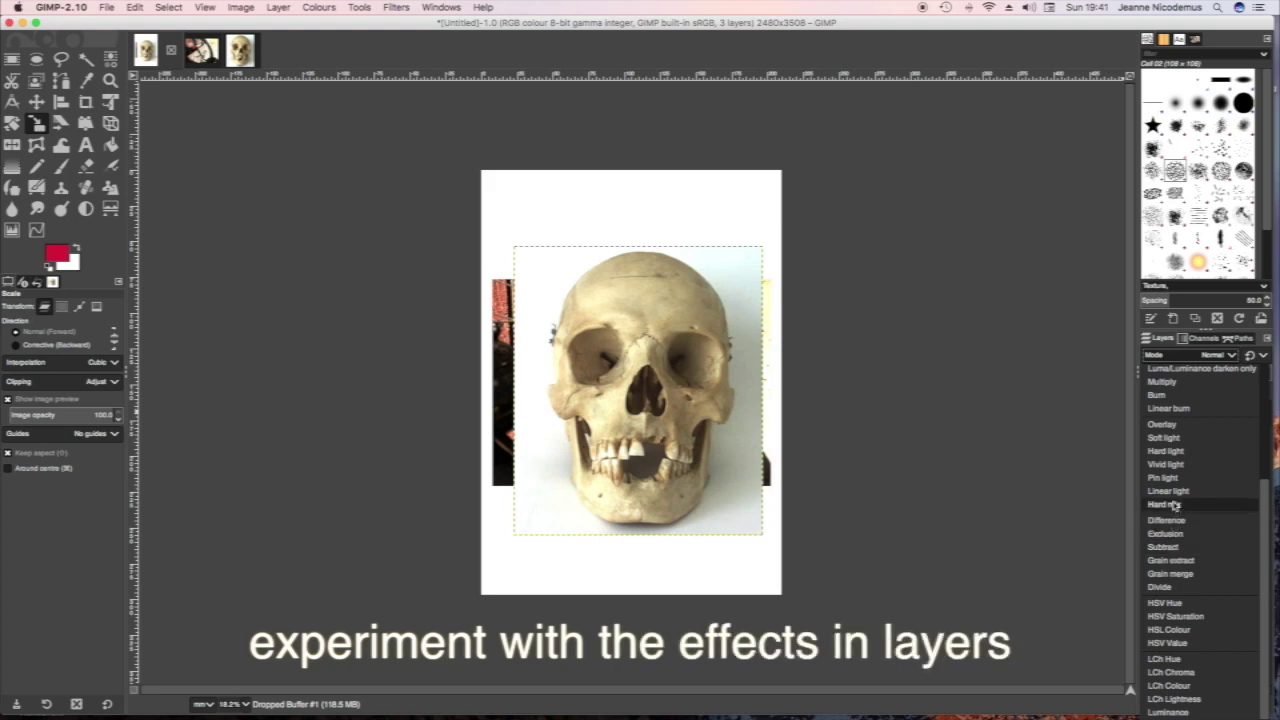
left_click(1175, 506)
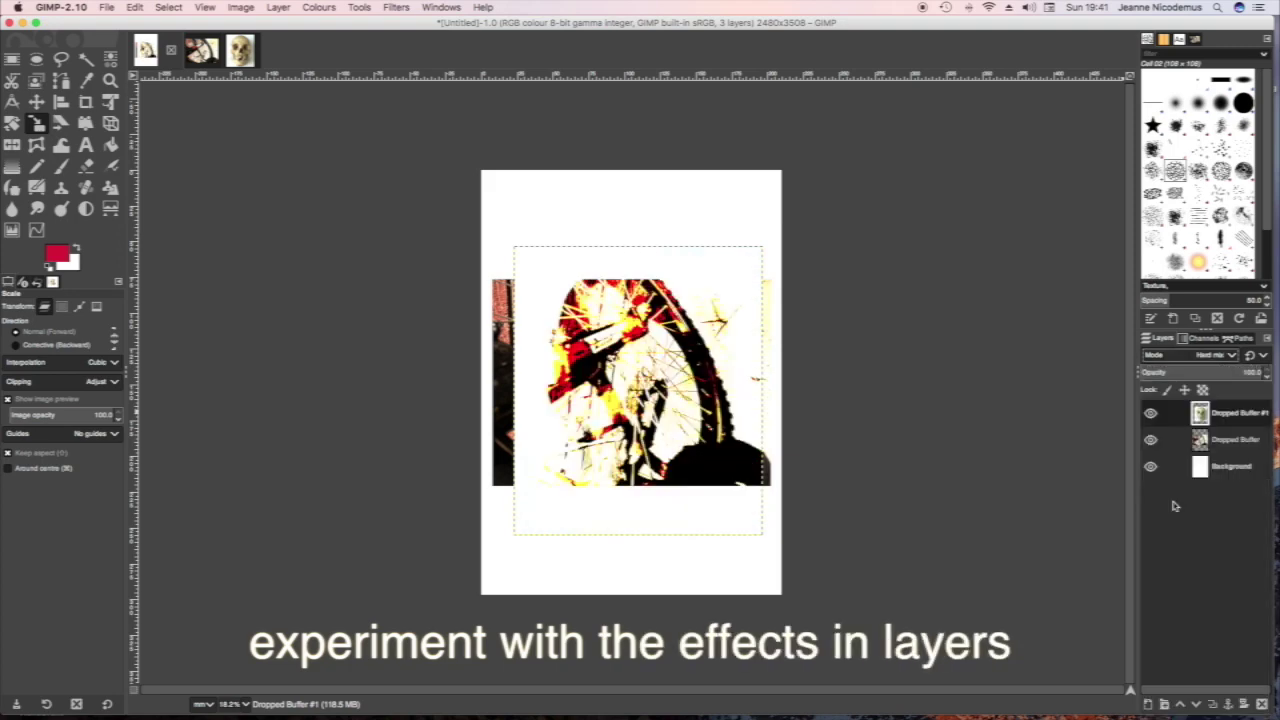
left_click(1228, 356)
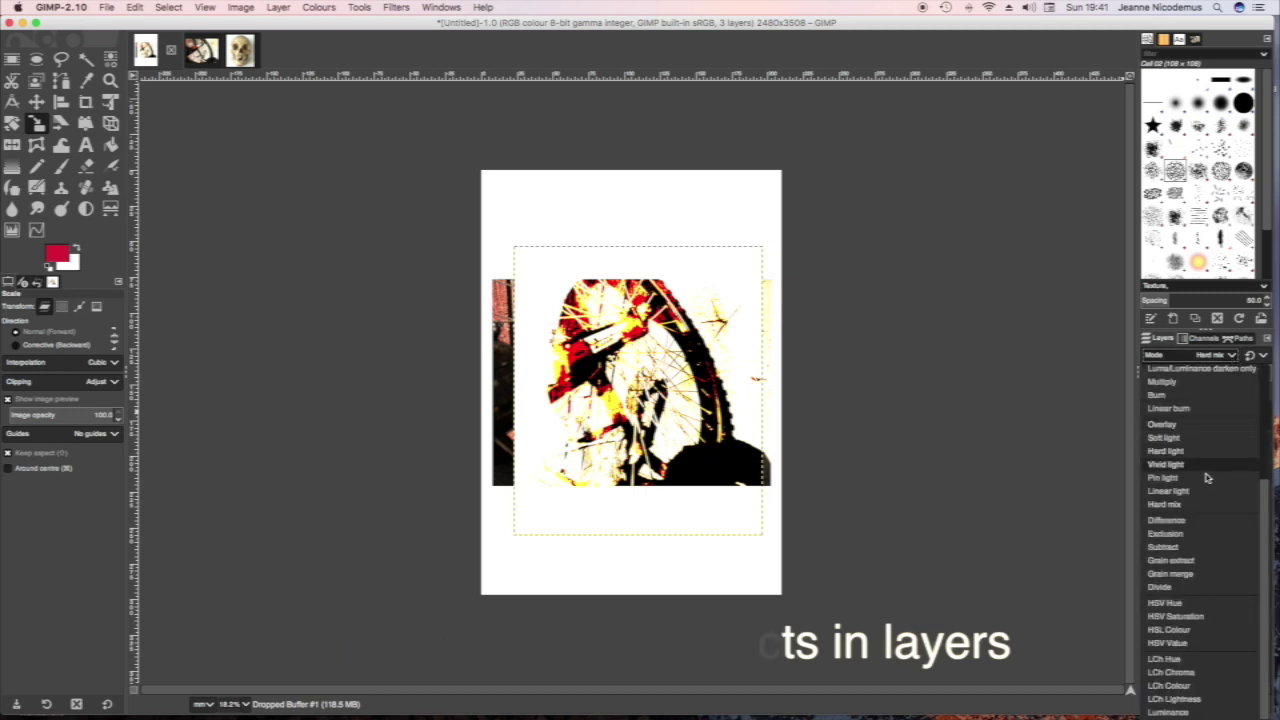
left_click(1163, 478)
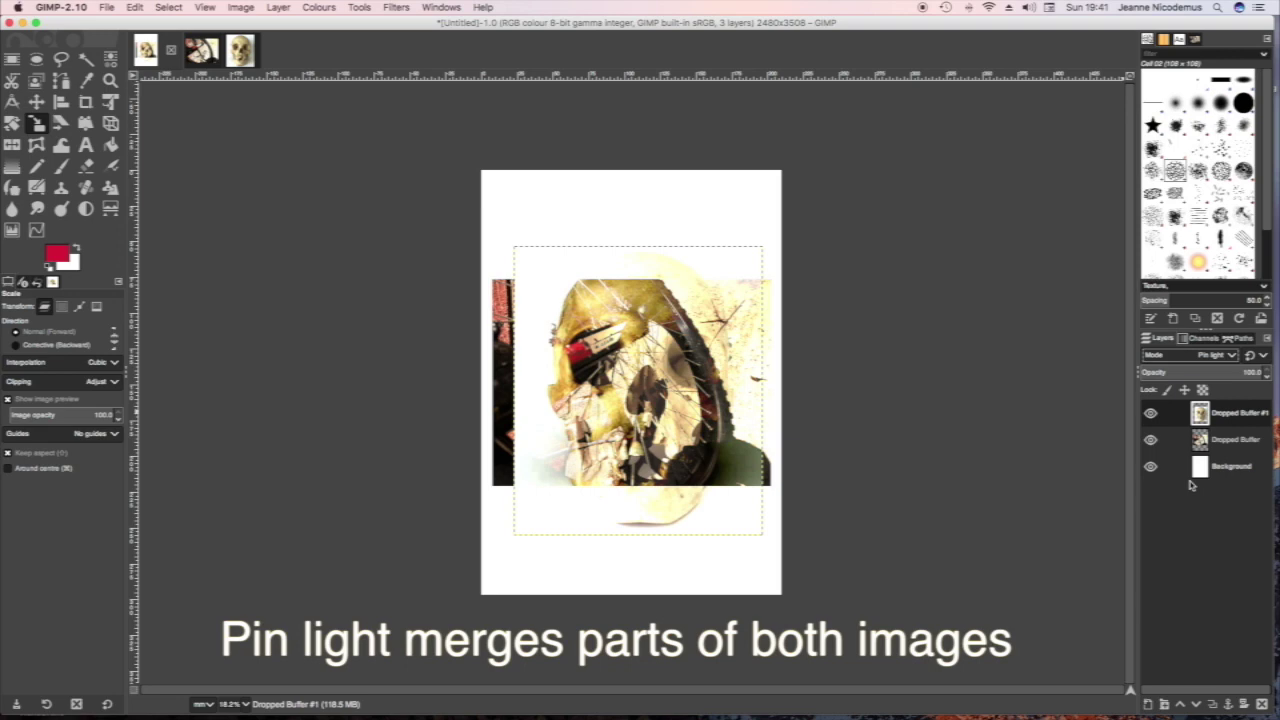
left_click(1236, 358)
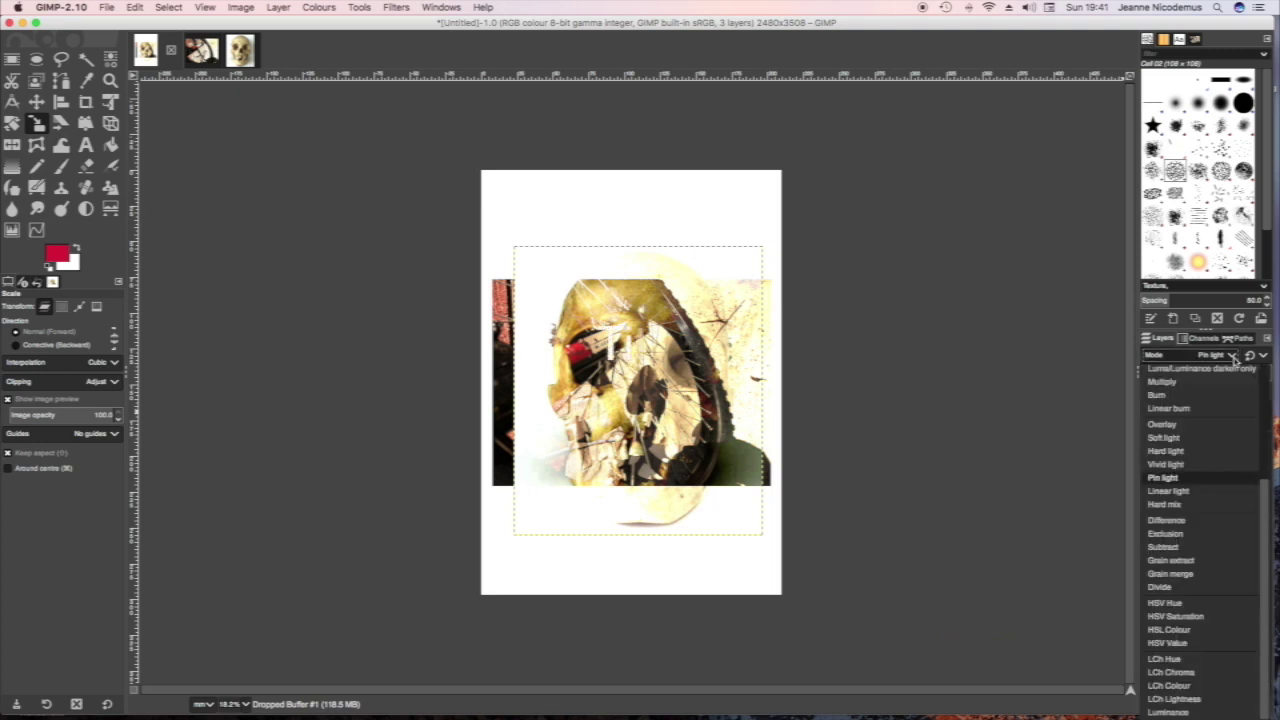
left_click(1166, 465)
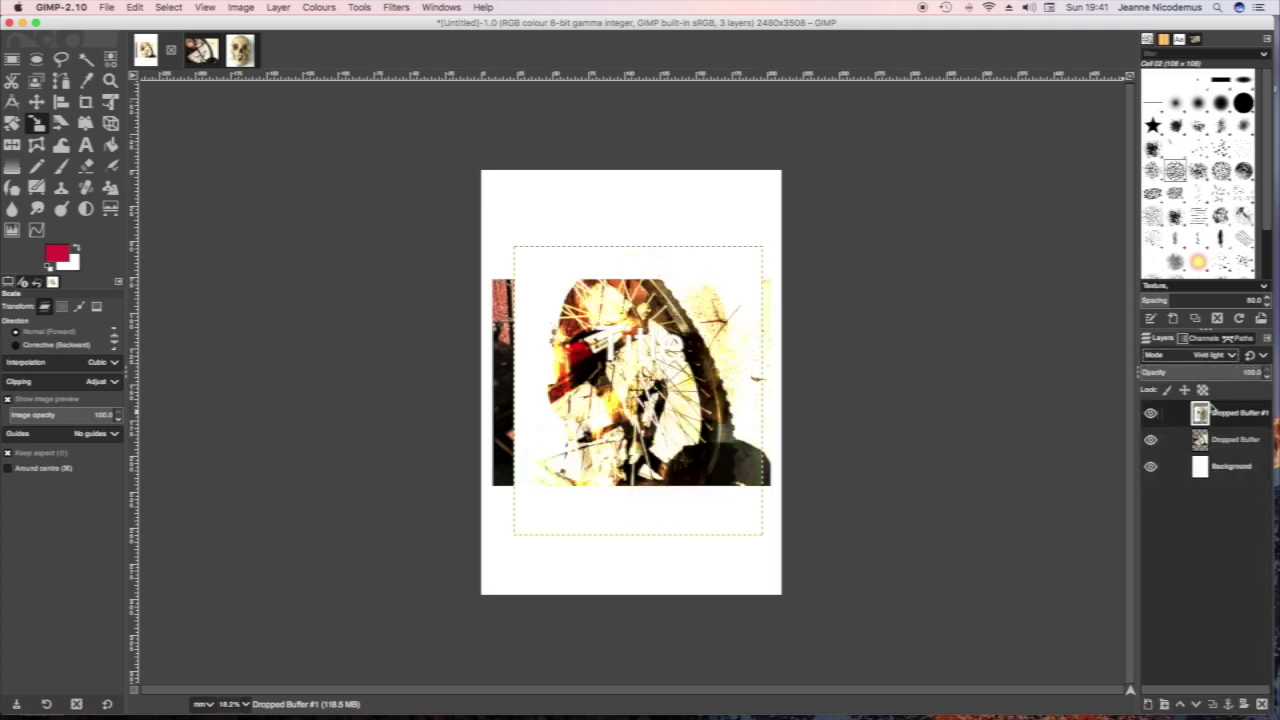
Try Exclusion and Hard mix again, then set the skull layer to Subtract.
left_click(1234, 358)
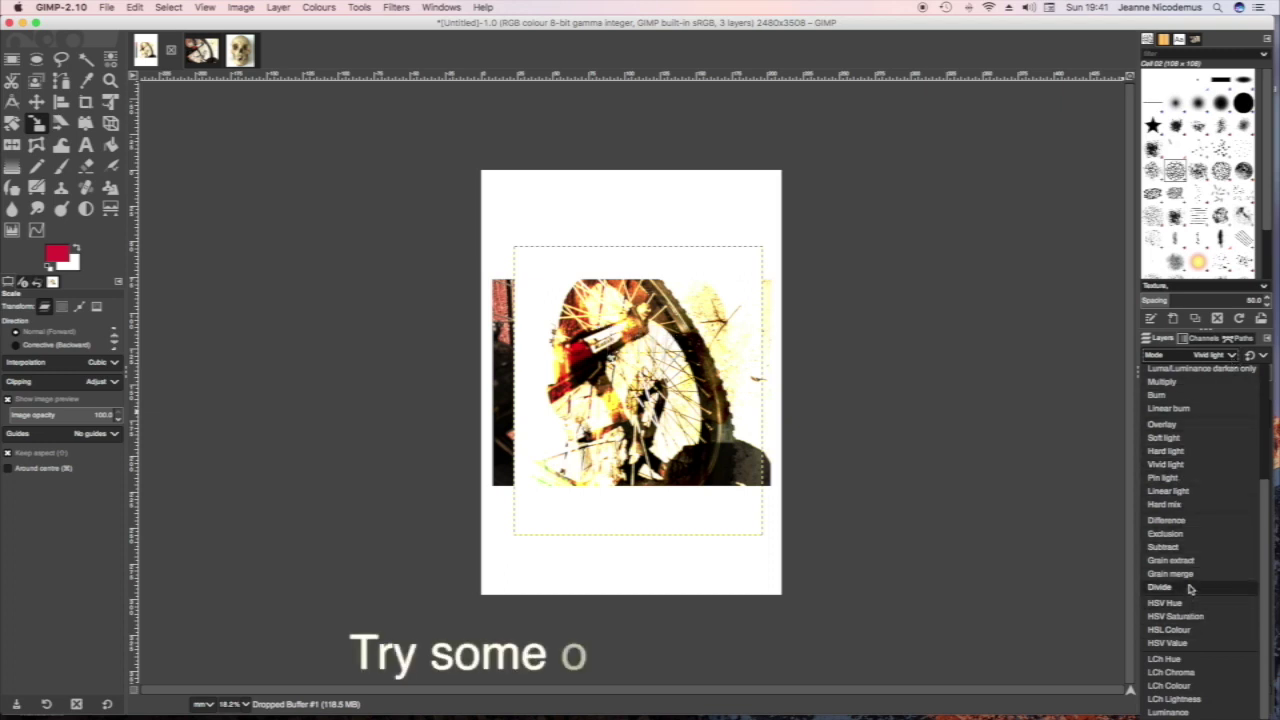
left_click(1165, 534)
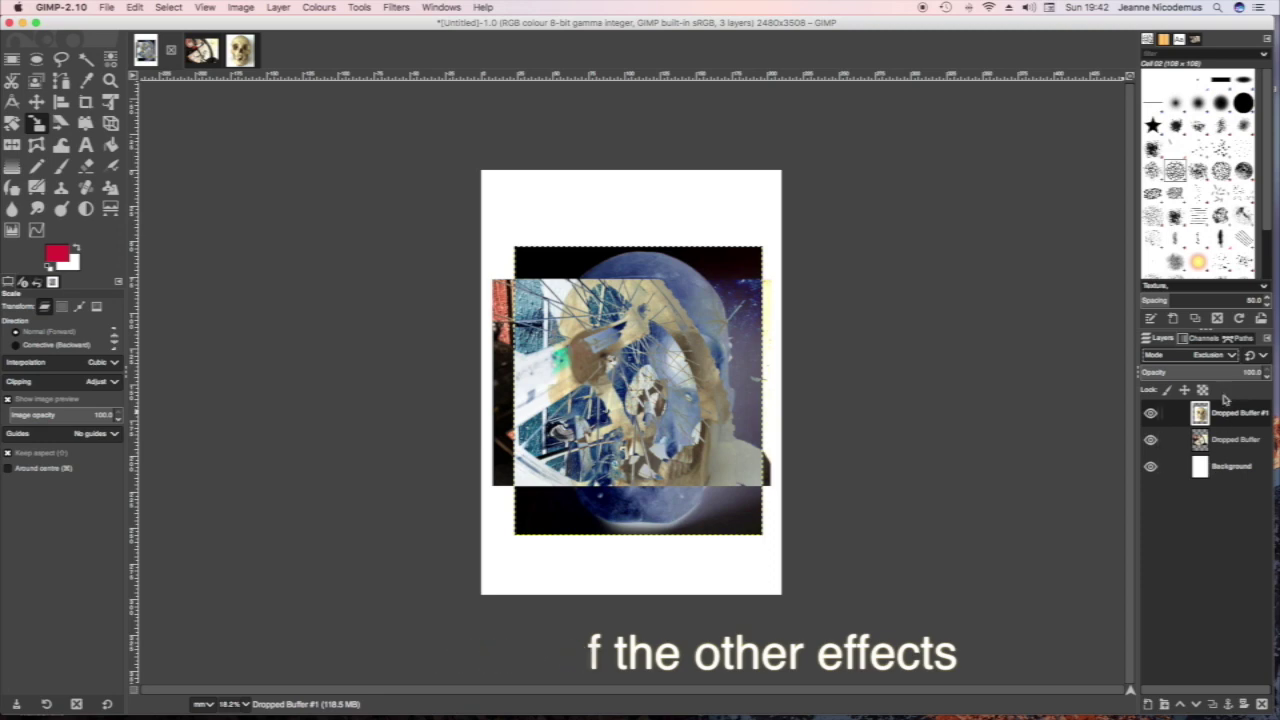
left_click(1233, 358)
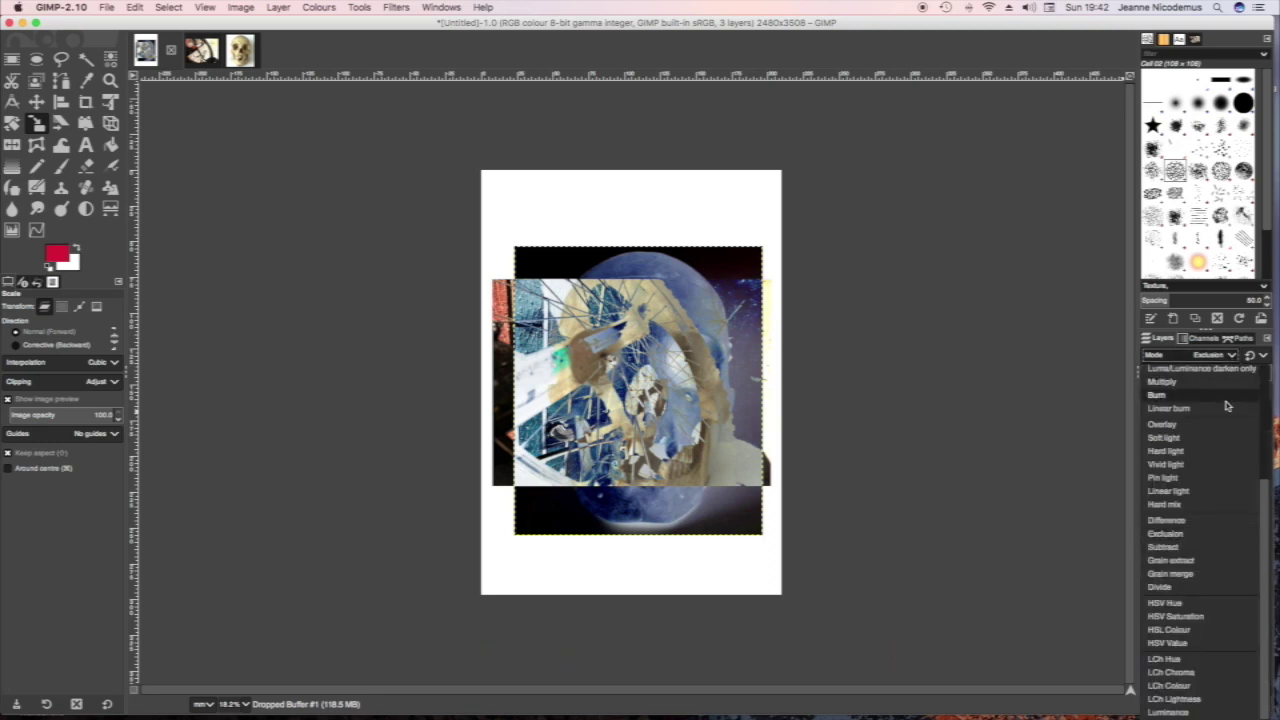
left_click(1175, 509)
left_click(1237, 360)
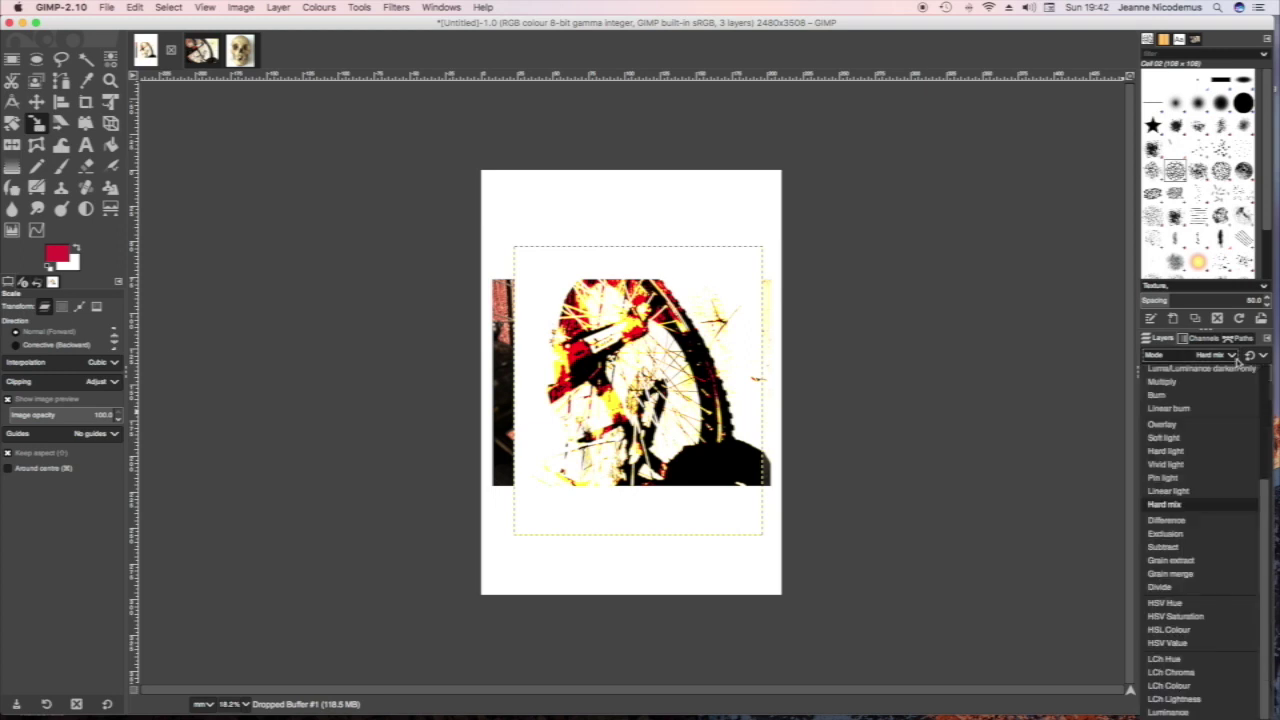
left_click(1175, 549)
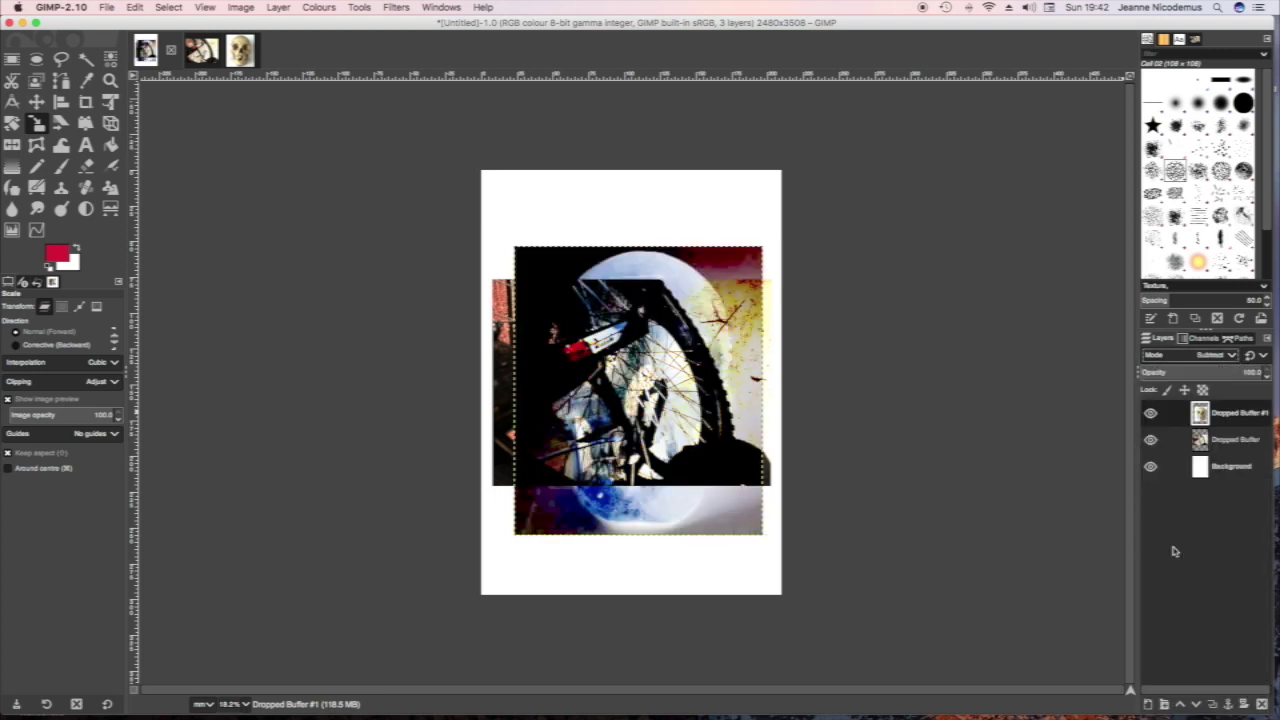
left_click(1207, 418)
Move the skull layer down and back up, then try LCh Chroma and LCh Lightness.
left_click_drag(1200, 414, 1202, 440)
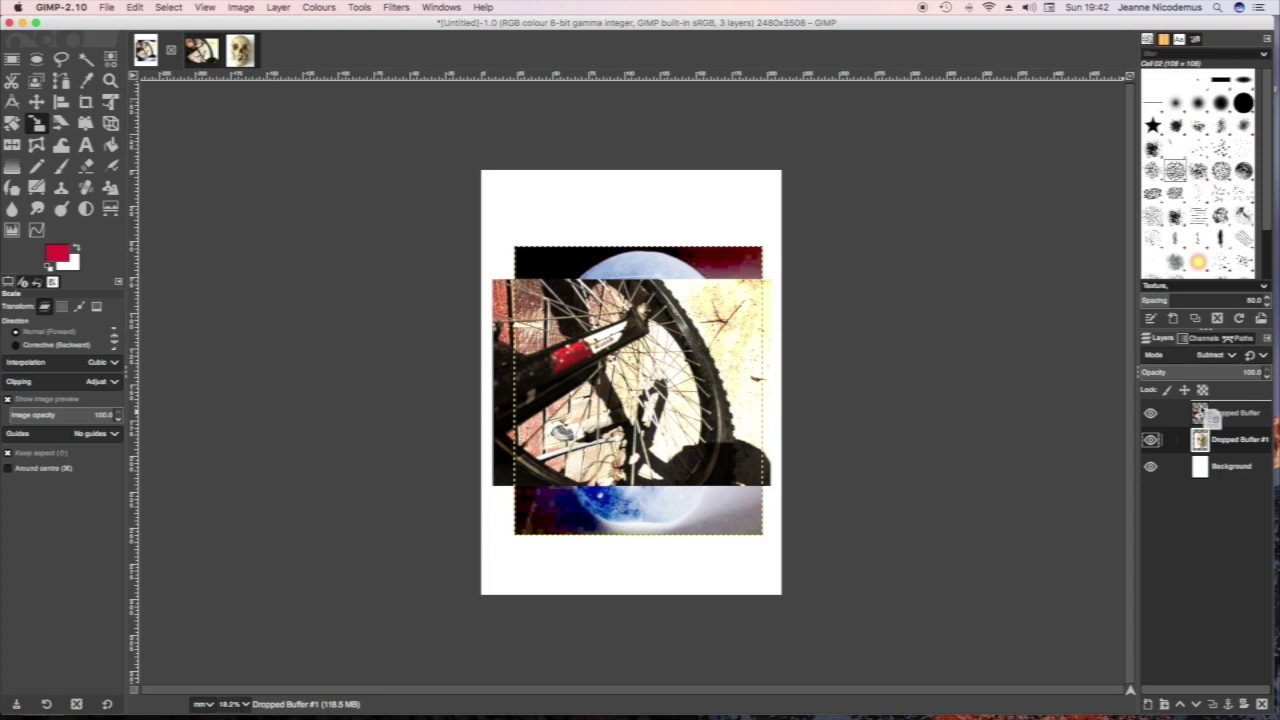
left_click_drag(1202, 440, 1192, 422)
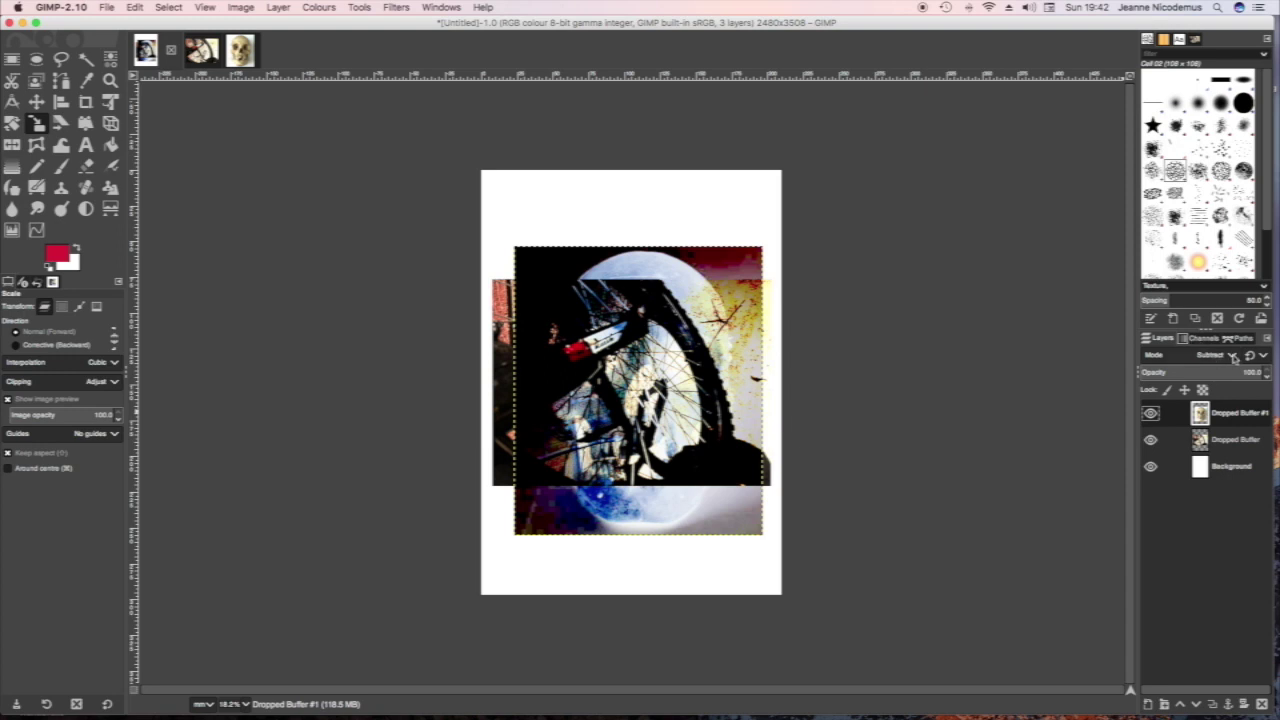
left_click(1233, 357)
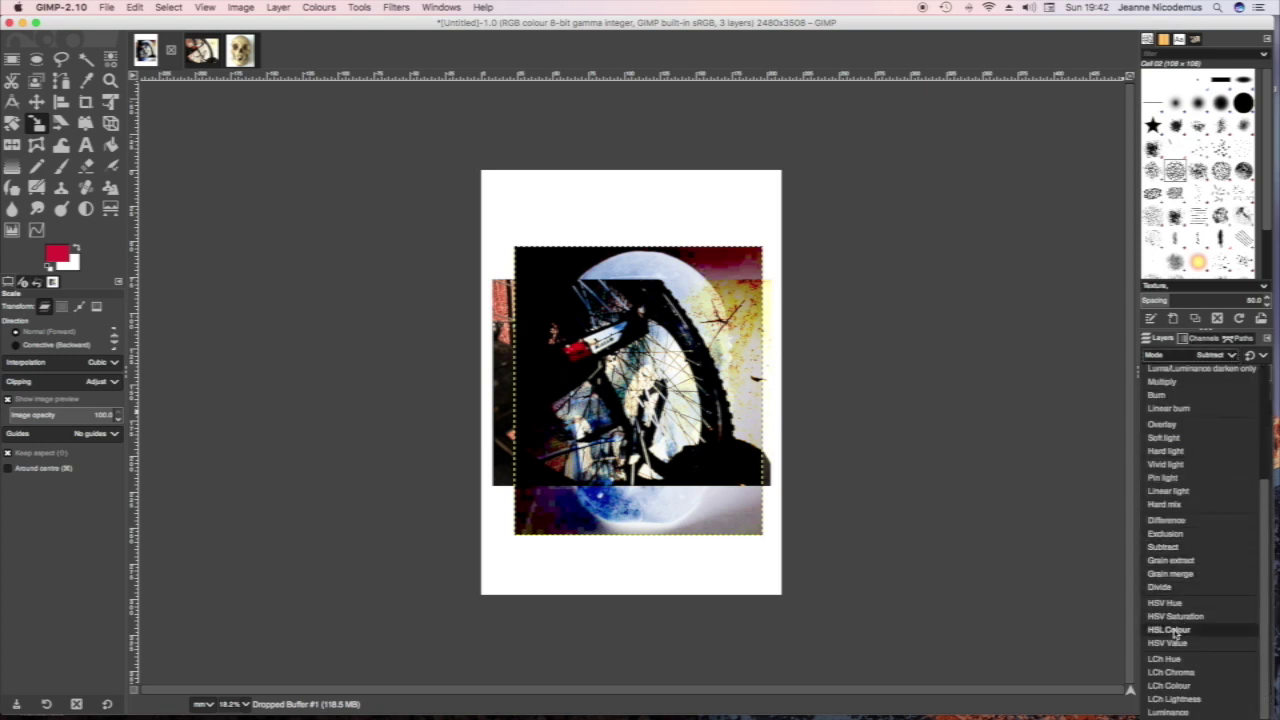
left_click(1185, 673)
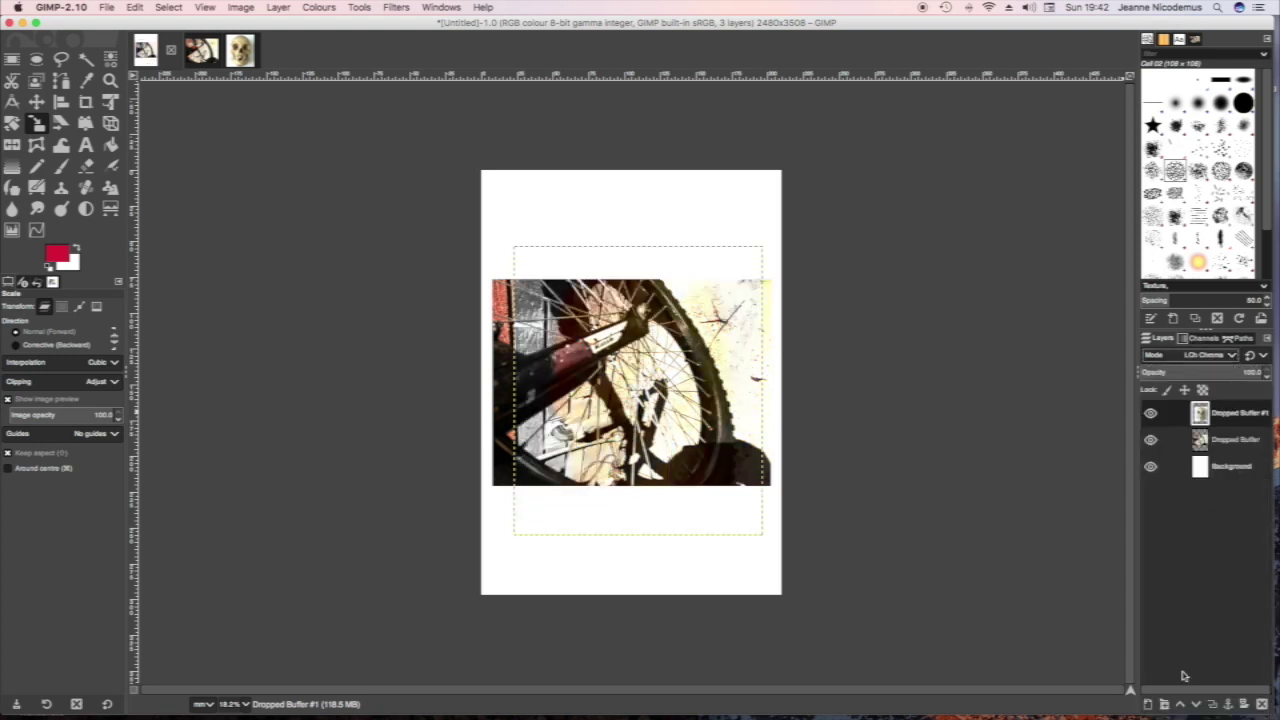
left_click(1225, 356)
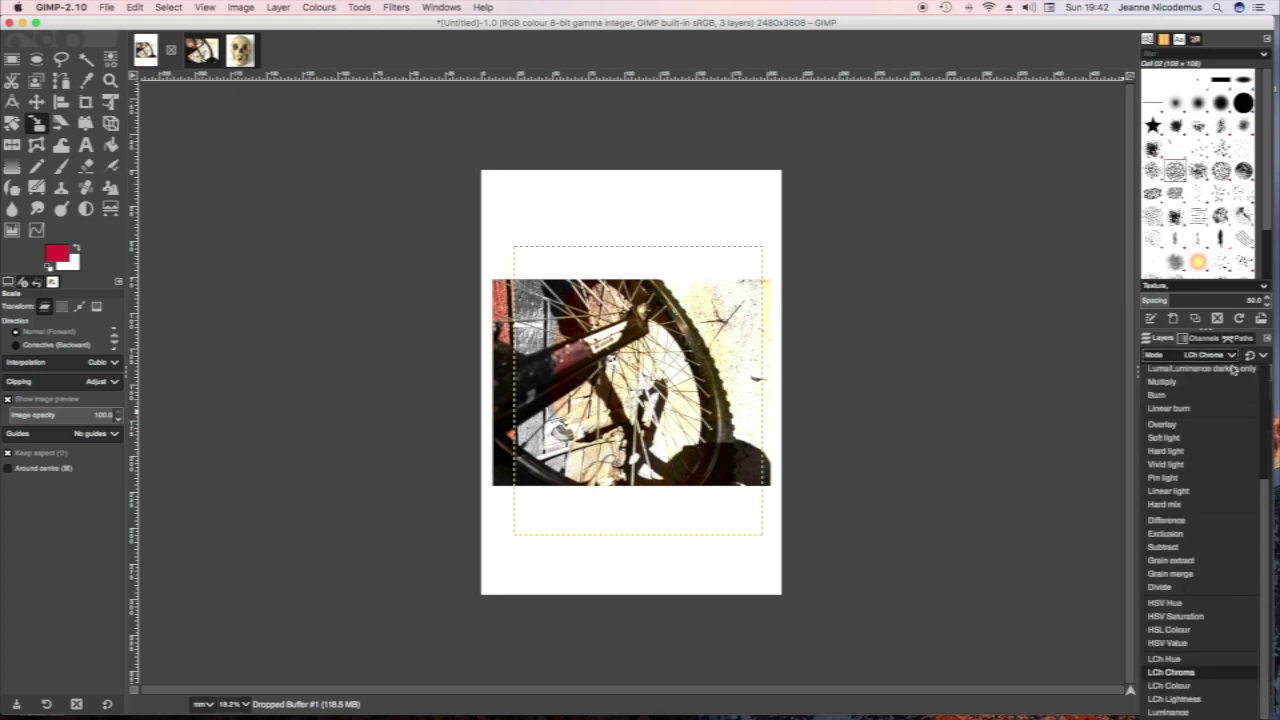
left_click(1175, 699)
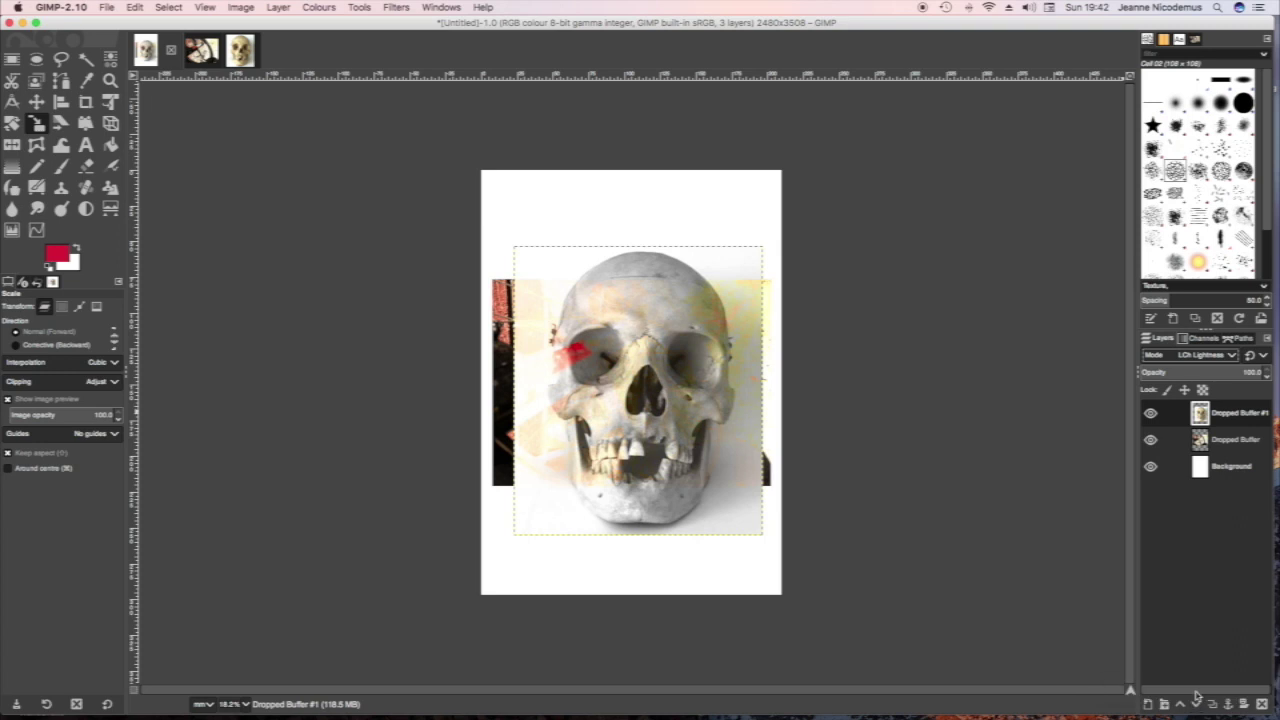
Try Grain merge and Divide, then set the top layer's blend mode to Linear burn.
left_click(1232, 356)
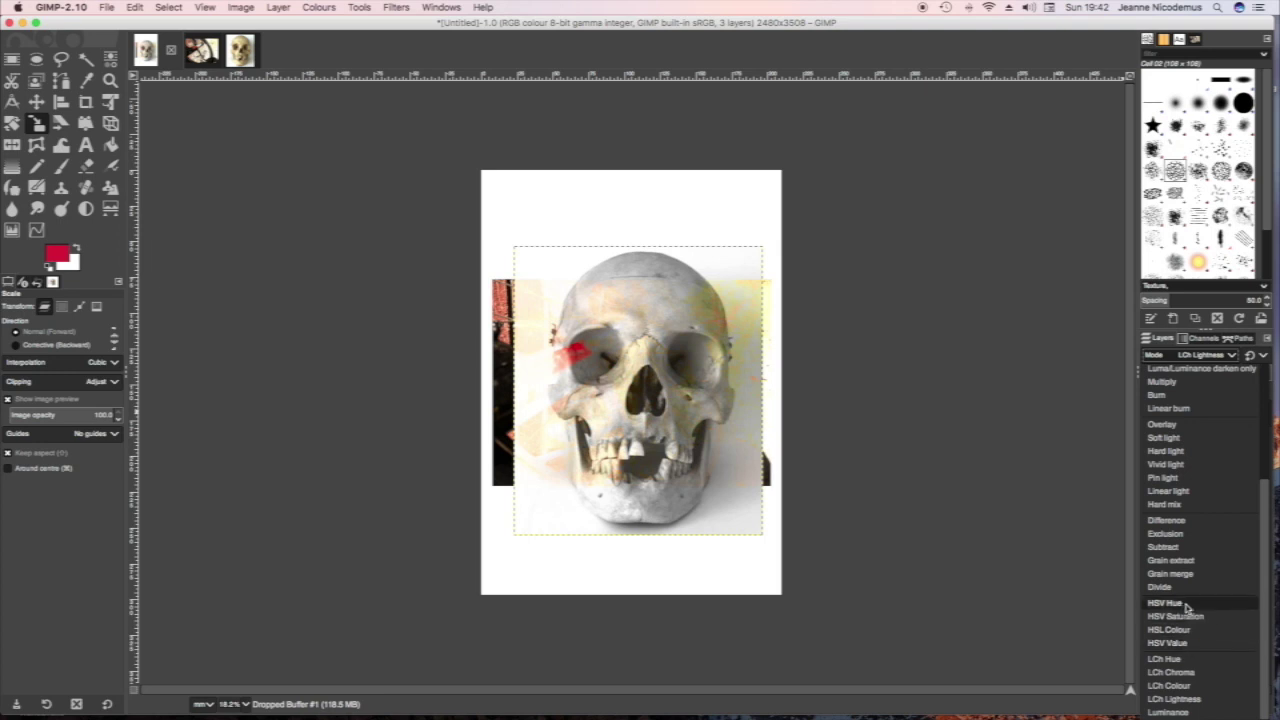
left_click(1172, 574)
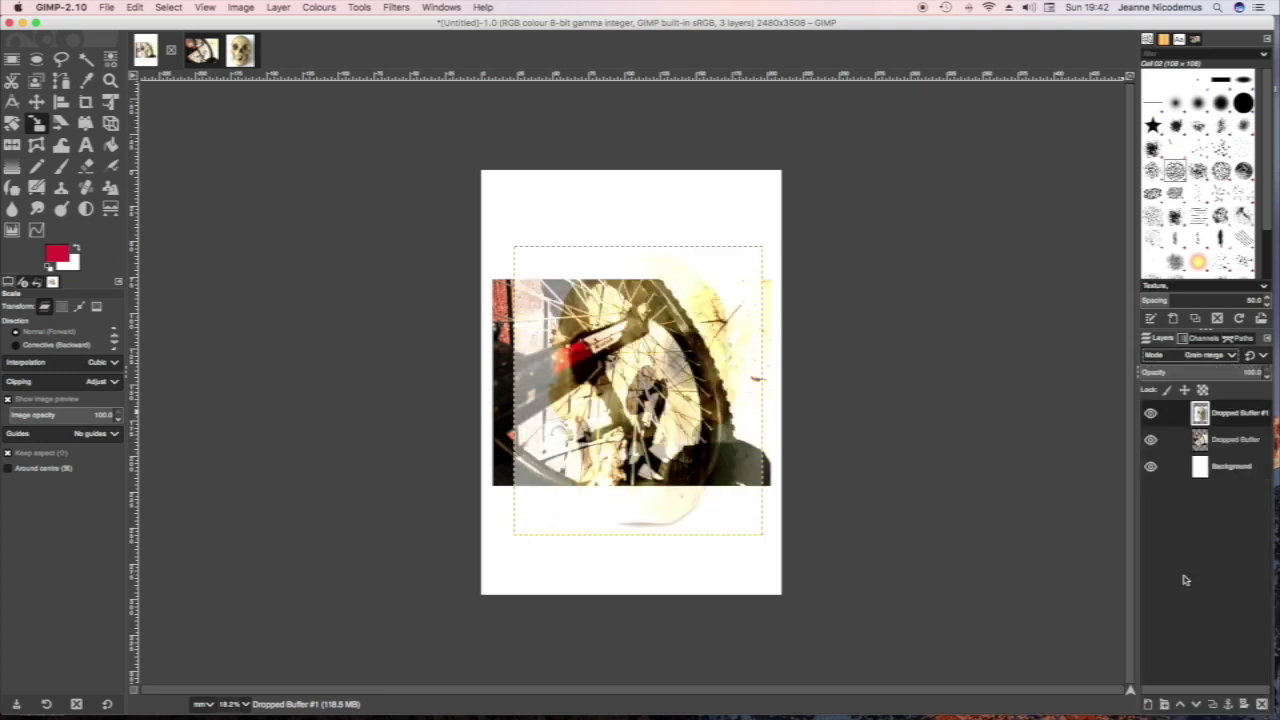
left_click(1212, 355)
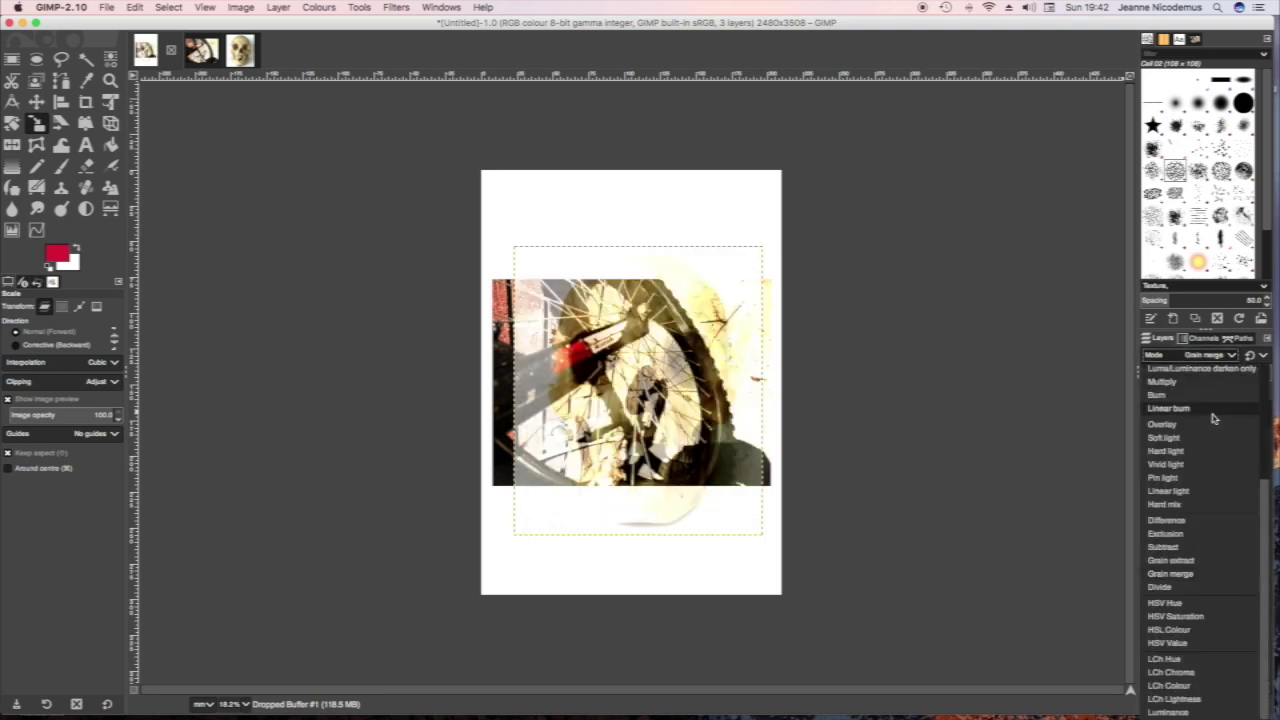
left_click(1182, 588)
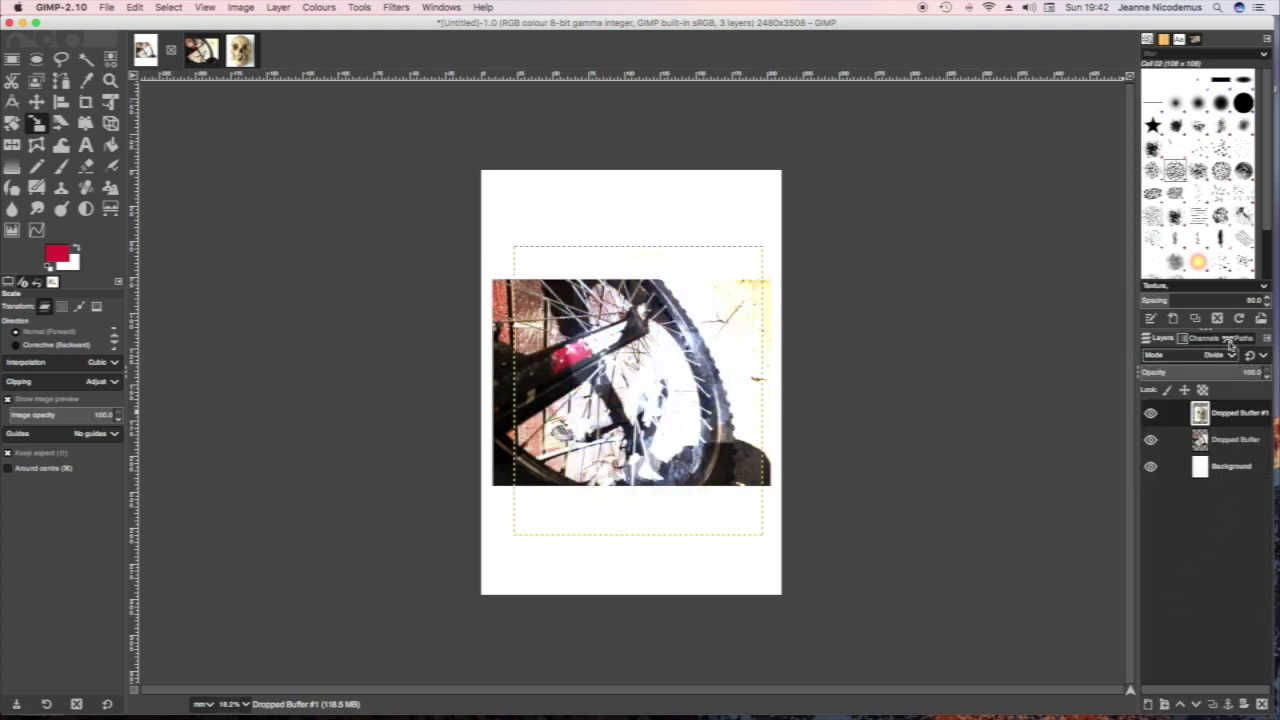
left_click(1231, 356)
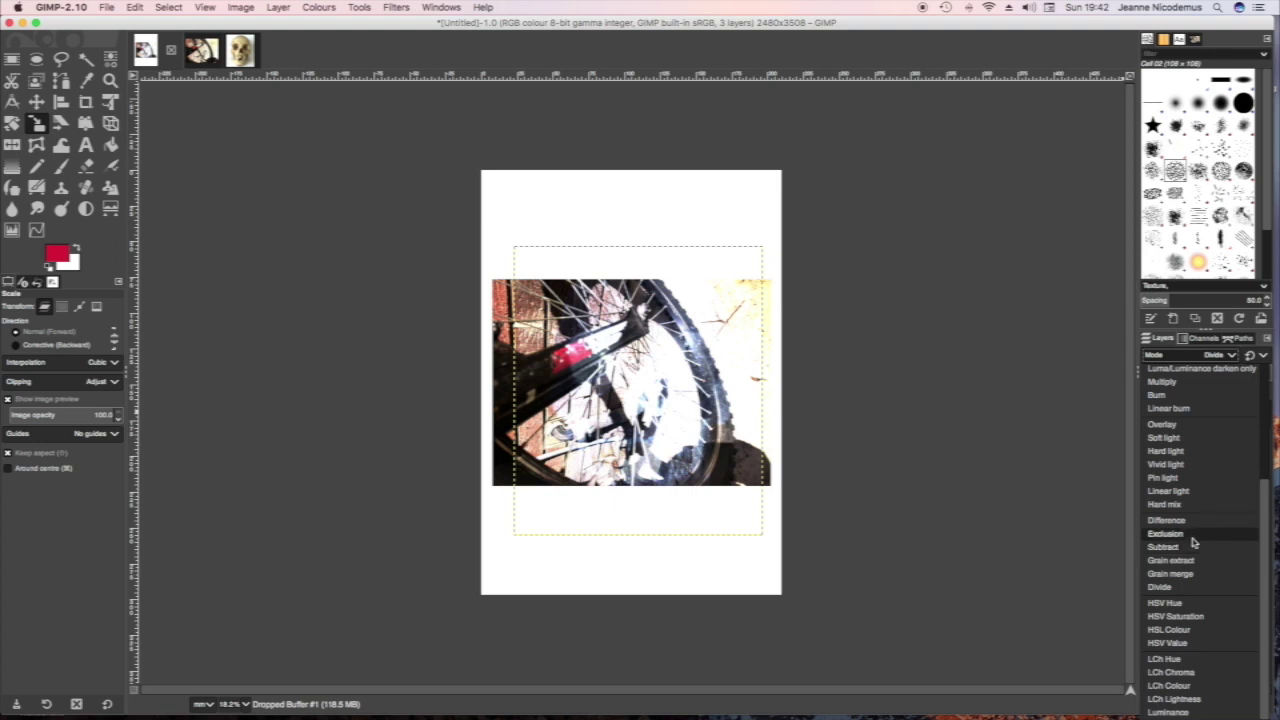
left_click(1170, 409)
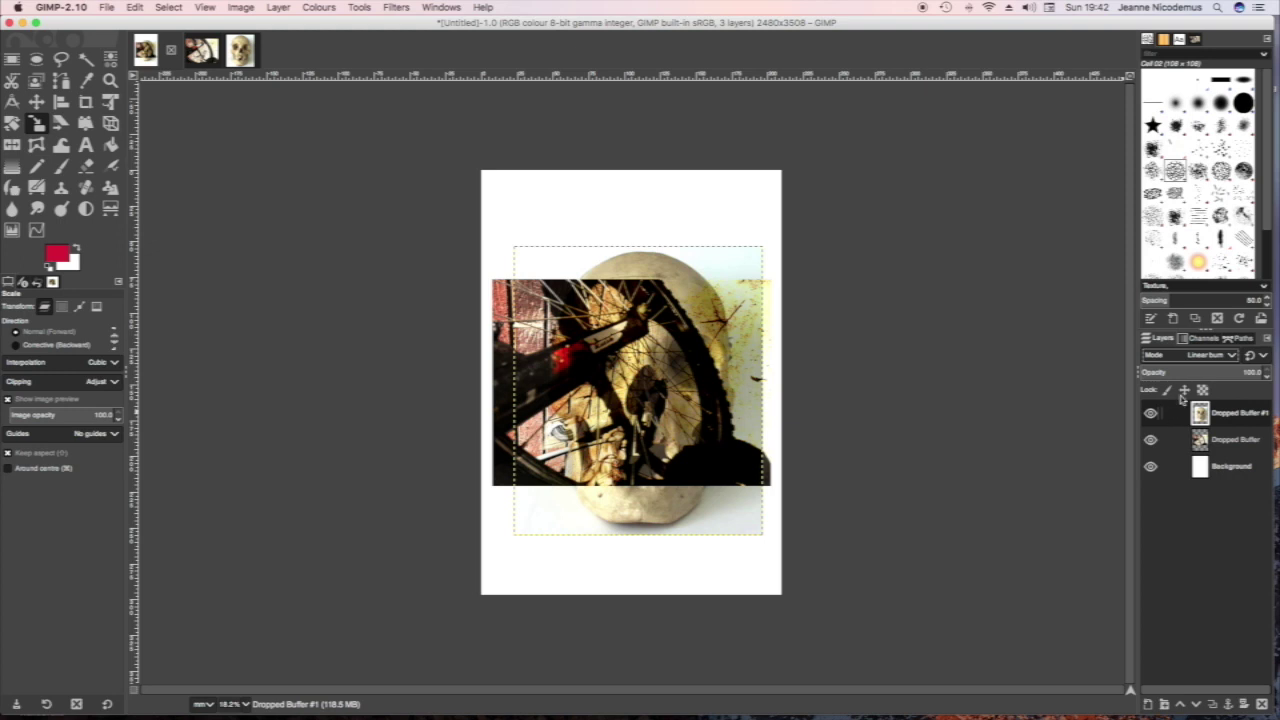
left_click(1233, 357)
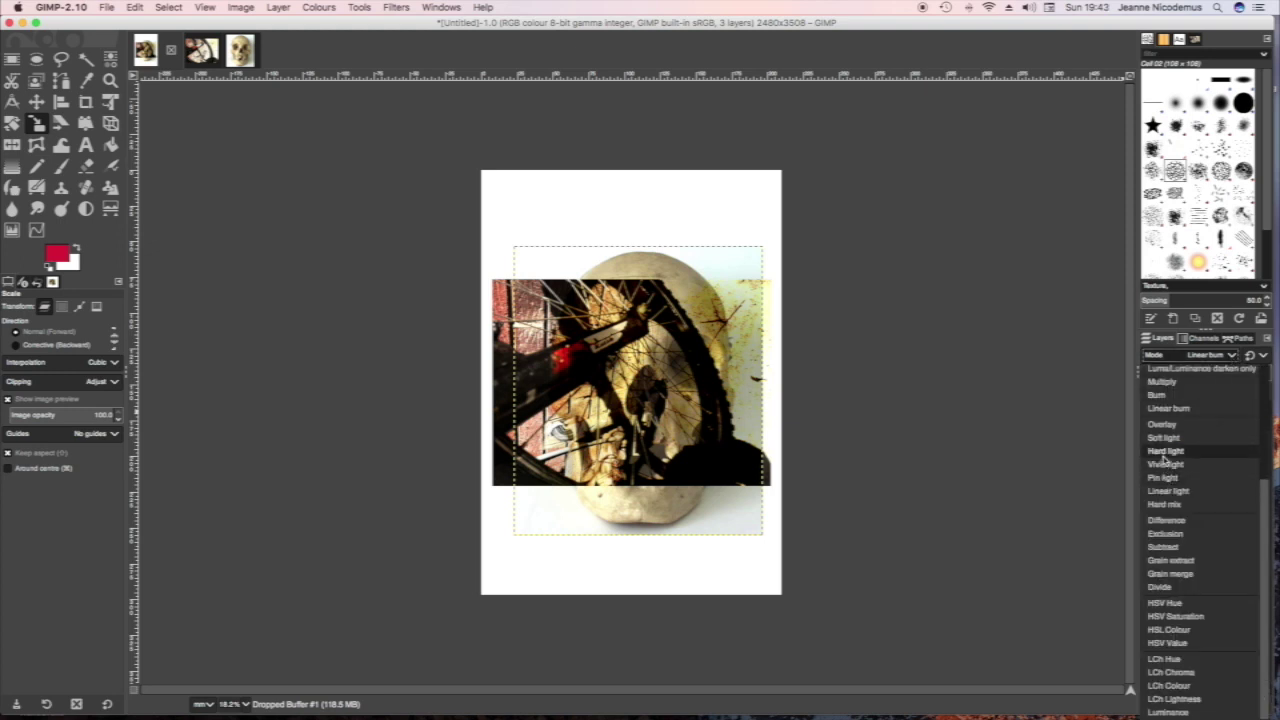
Try Multiply, Luma darken only, Split and Dissolve blend modes on the top layer.
left_click(1161, 383)
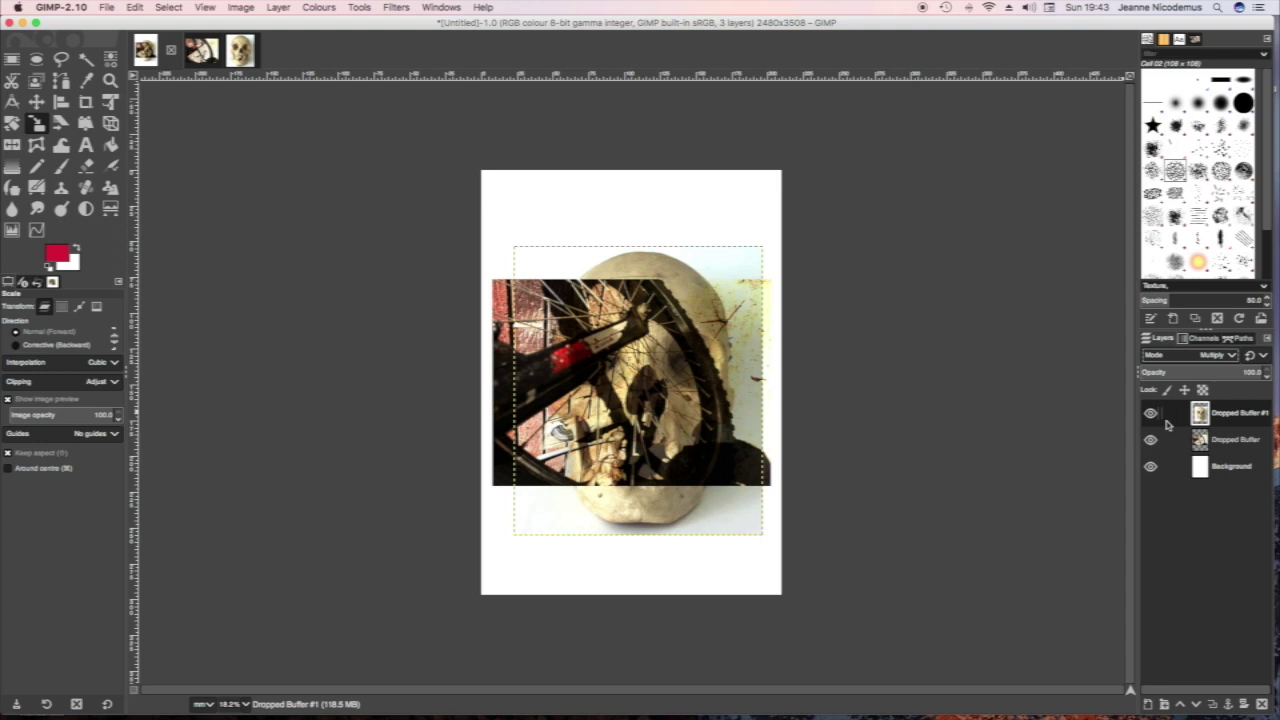
left_click(1225, 356)
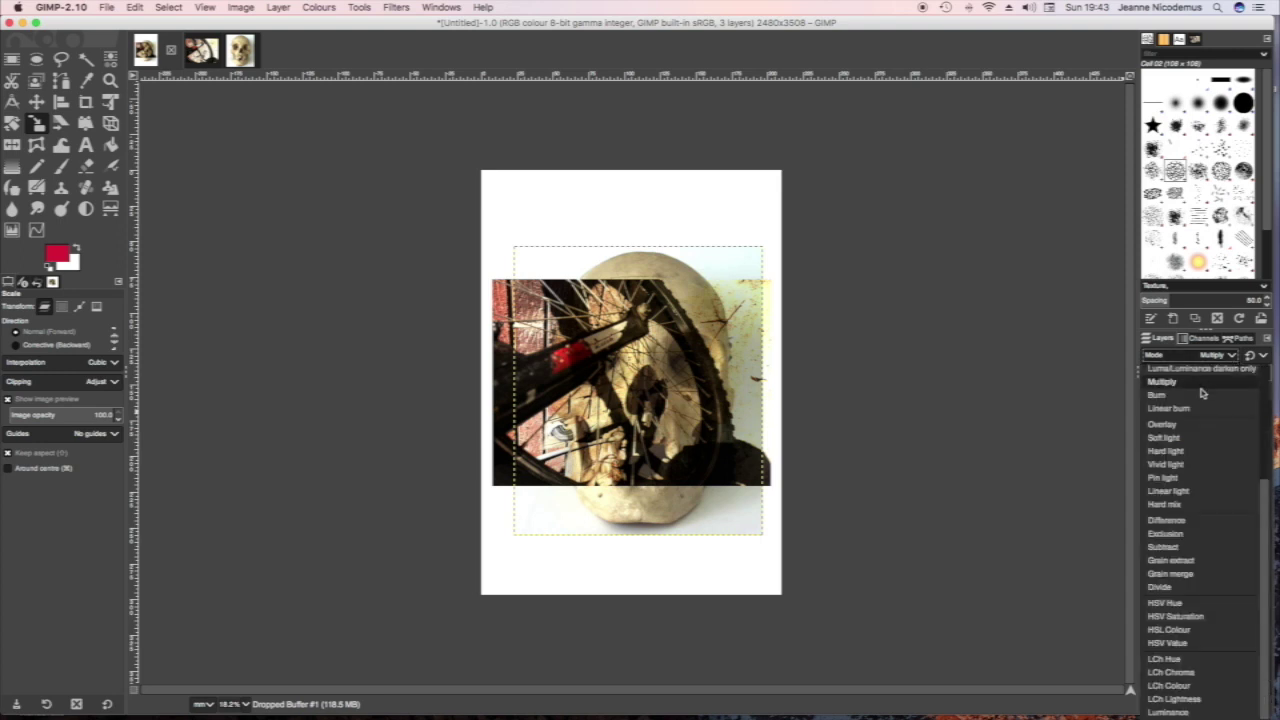
scroll(1193, 397, "up", 2)
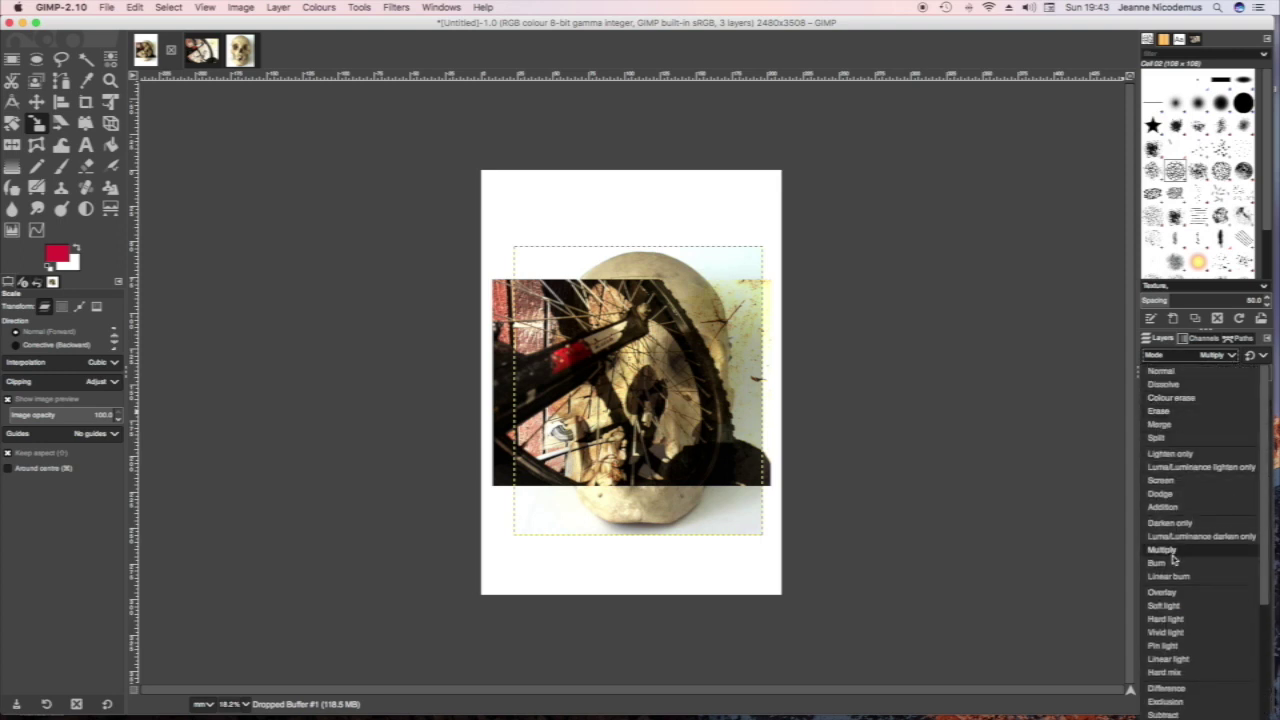
left_click(1172, 537)
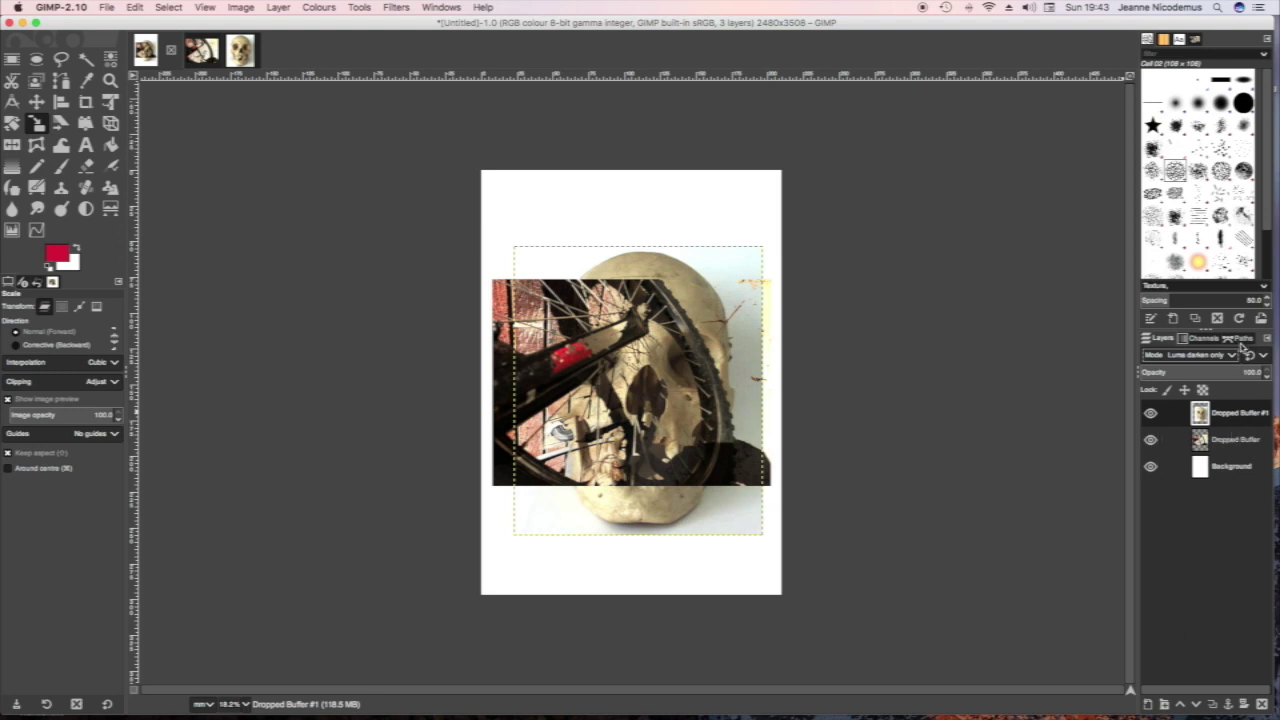
left_click(1232, 356)
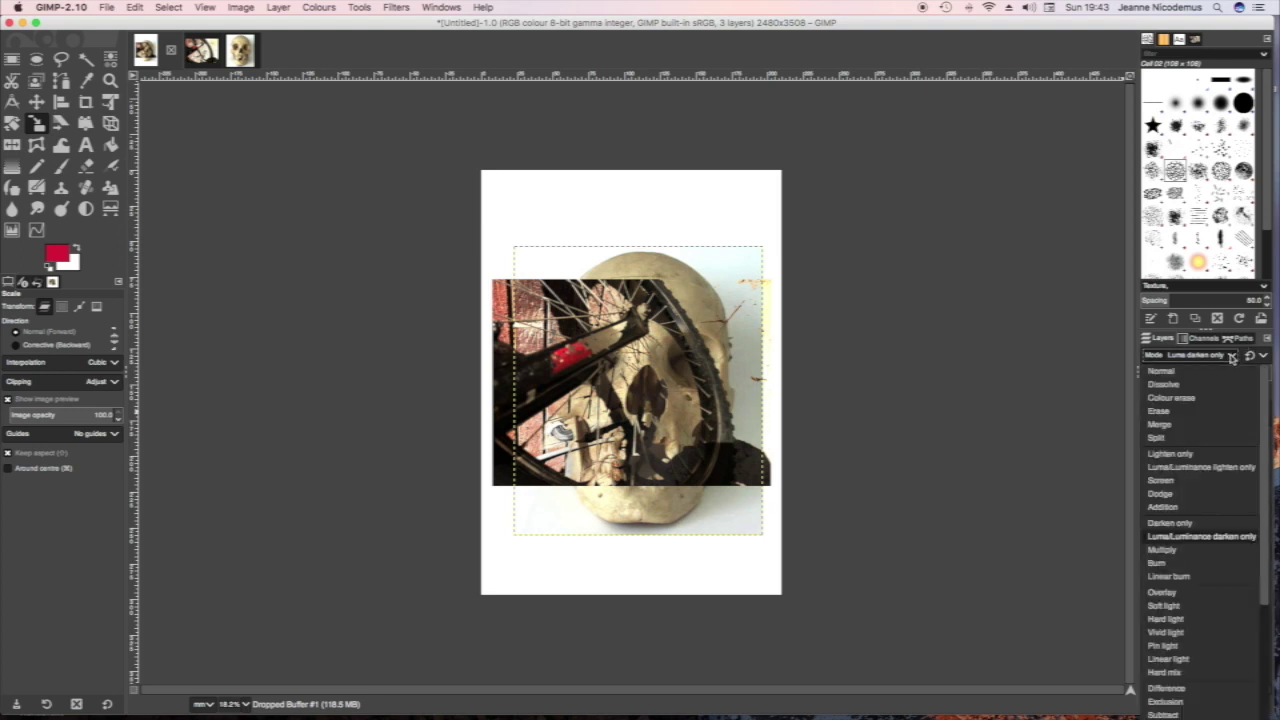
left_click(1176, 438)
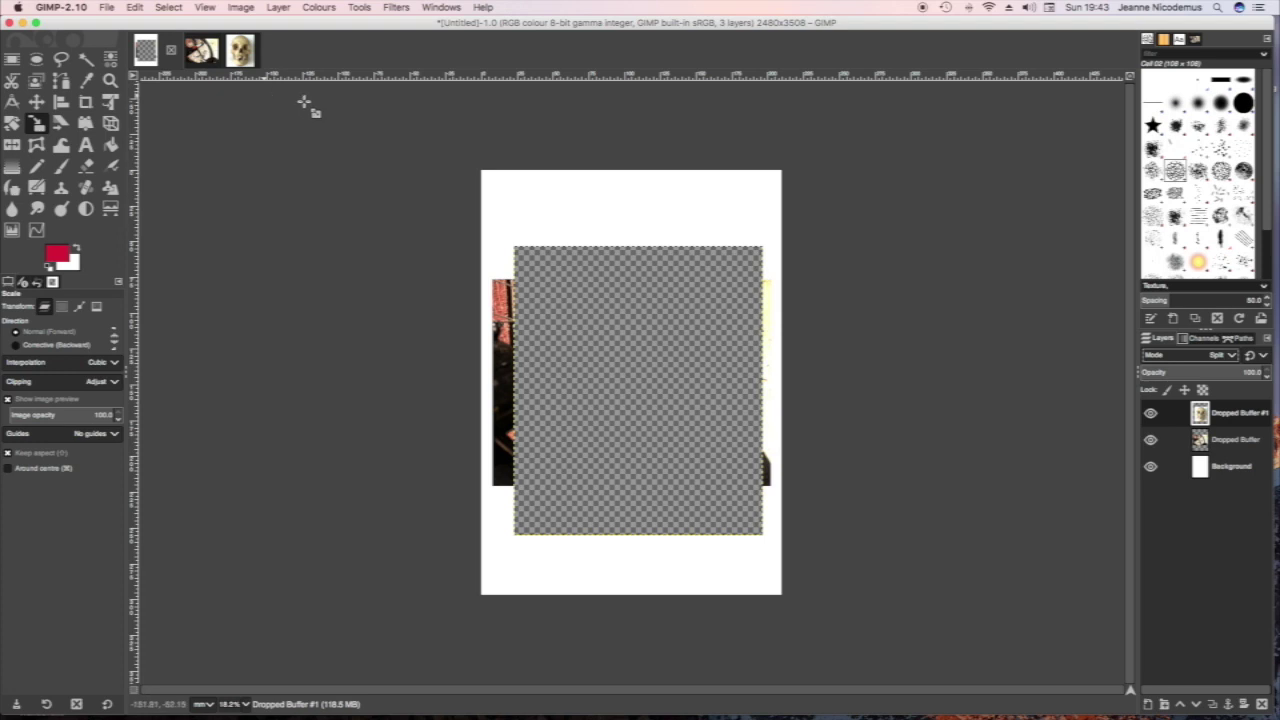
left_click(1232, 356)
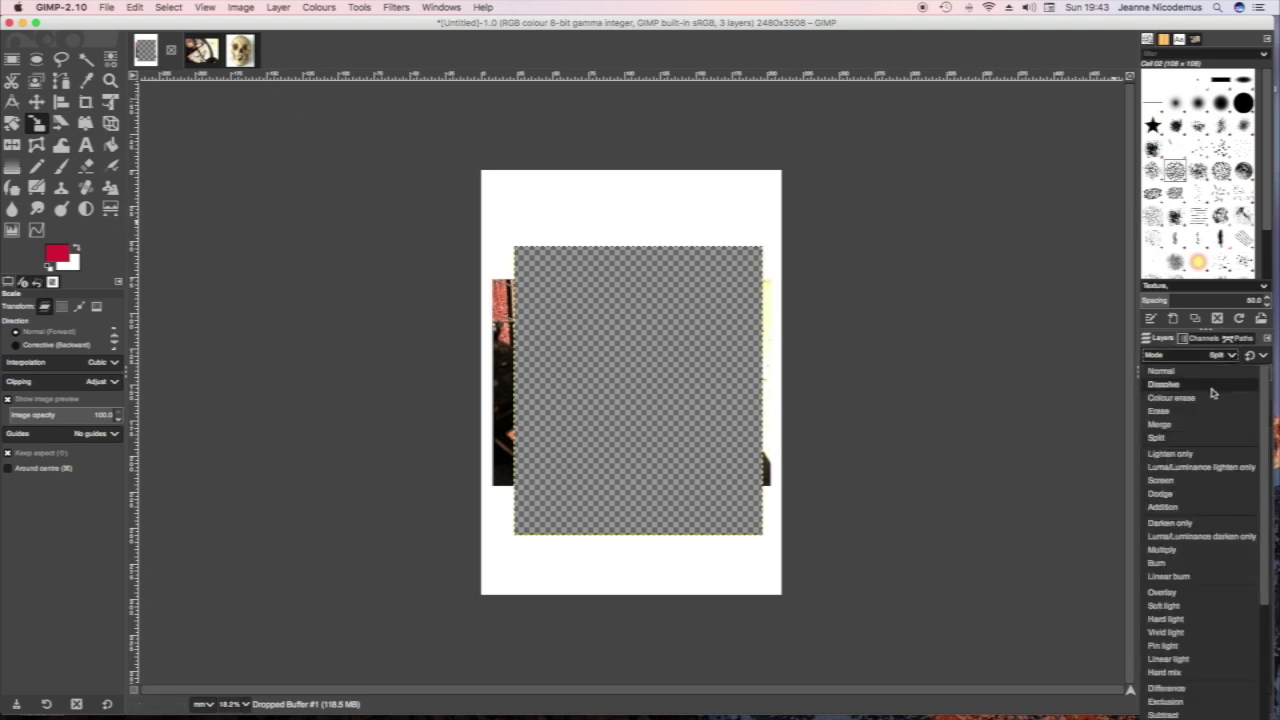
left_click(1164, 384)
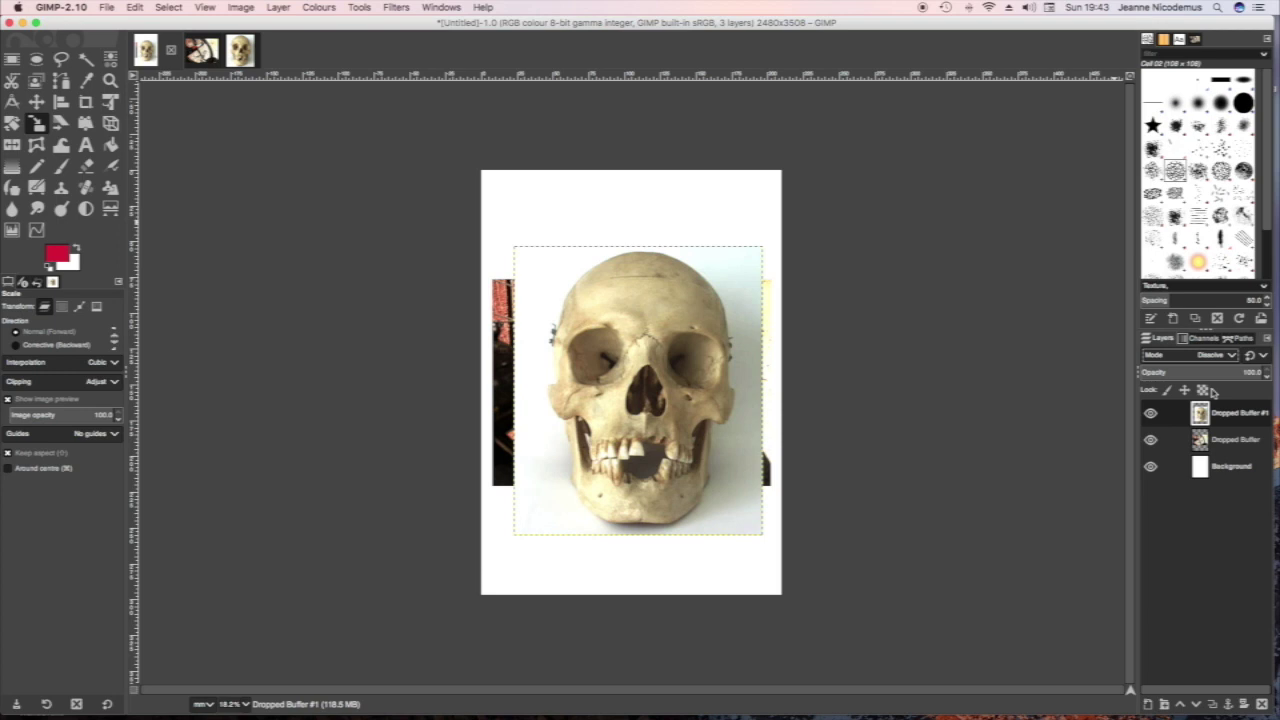
Return briefly to Split, then set the top skull layer to Addition mode.
left_click(1233, 358)
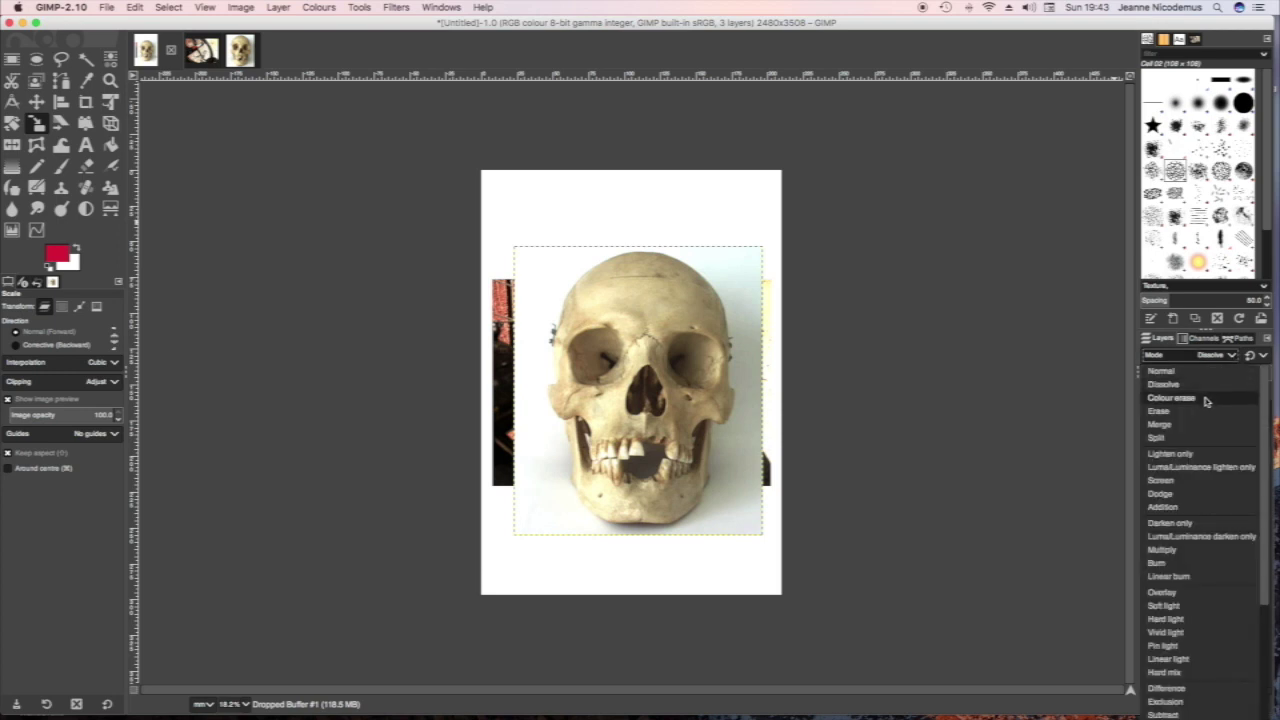
left_click(1200, 437)
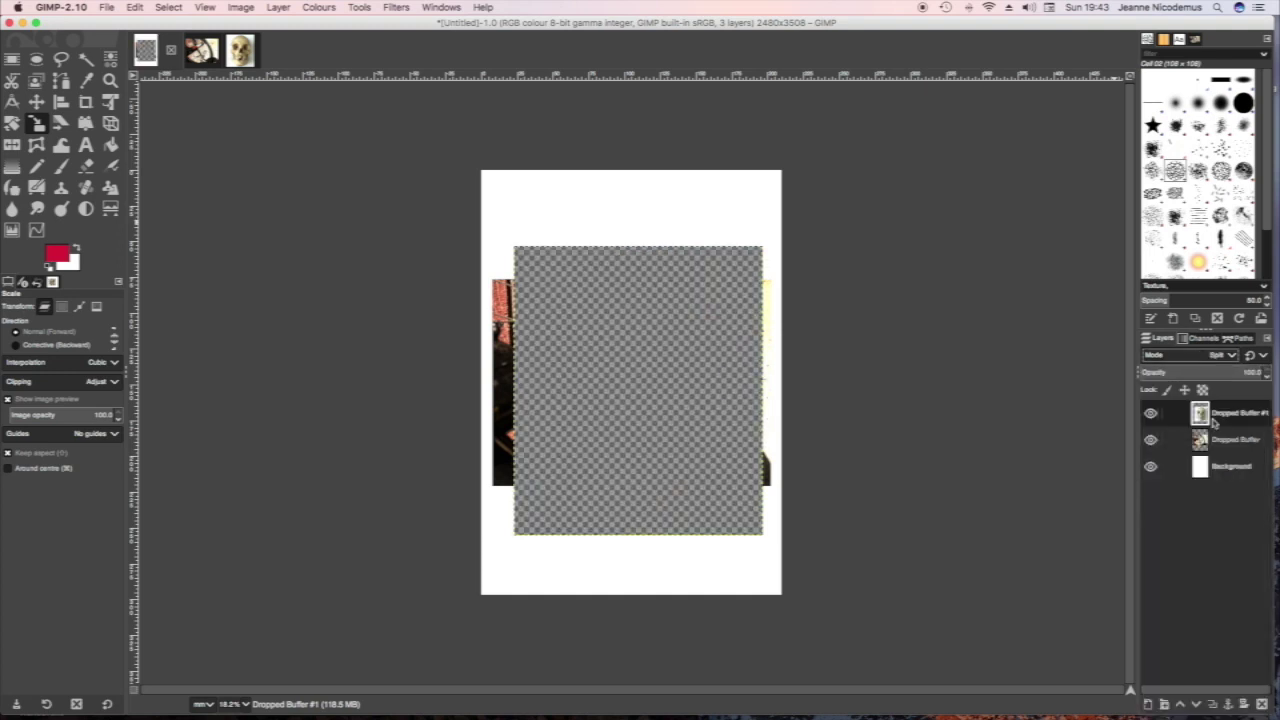
left_click(1245, 357)
left_click(1234, 356)
left_click(1232, 356)
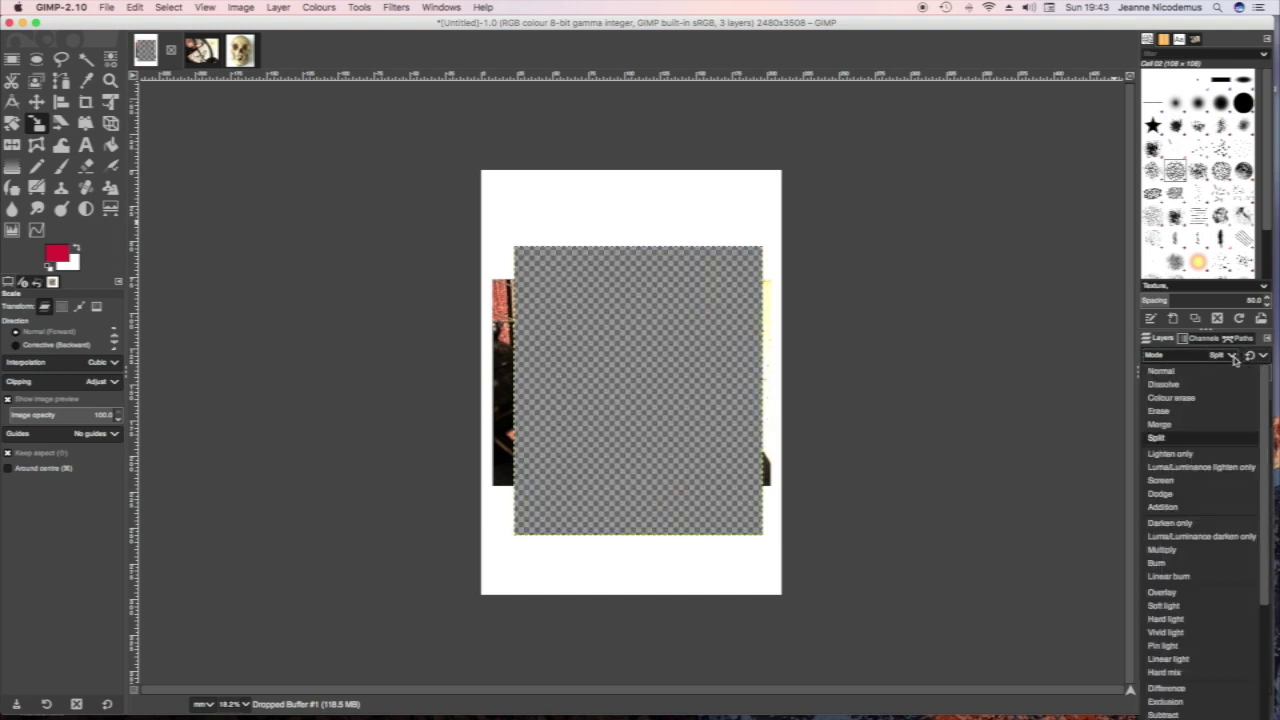
left_click(1210, 511)
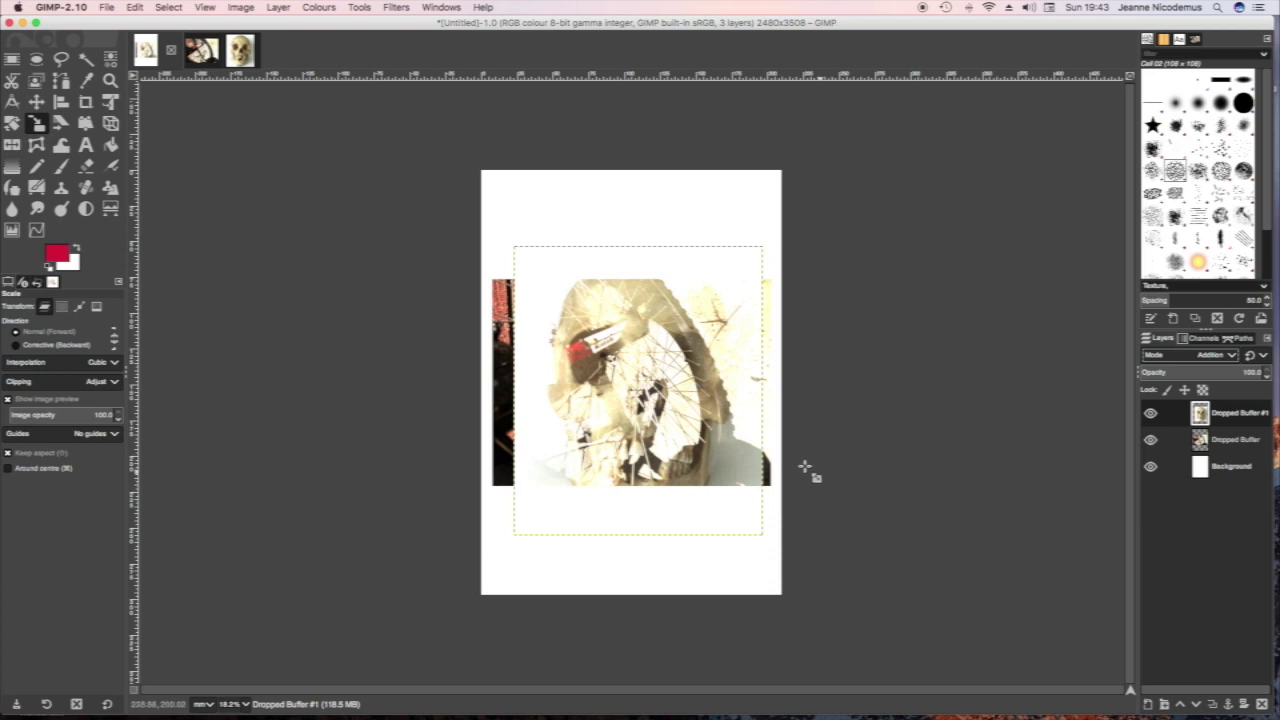
left_click(240, 8)
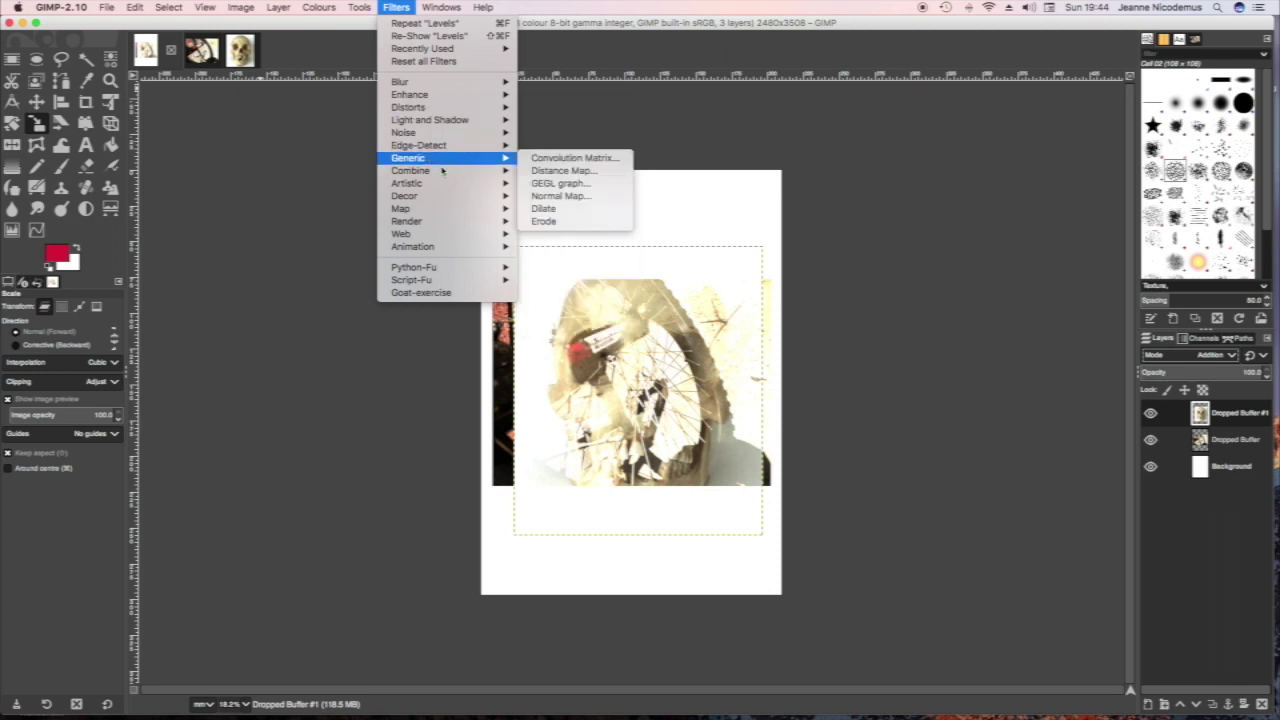
mouse_move(407, 183)
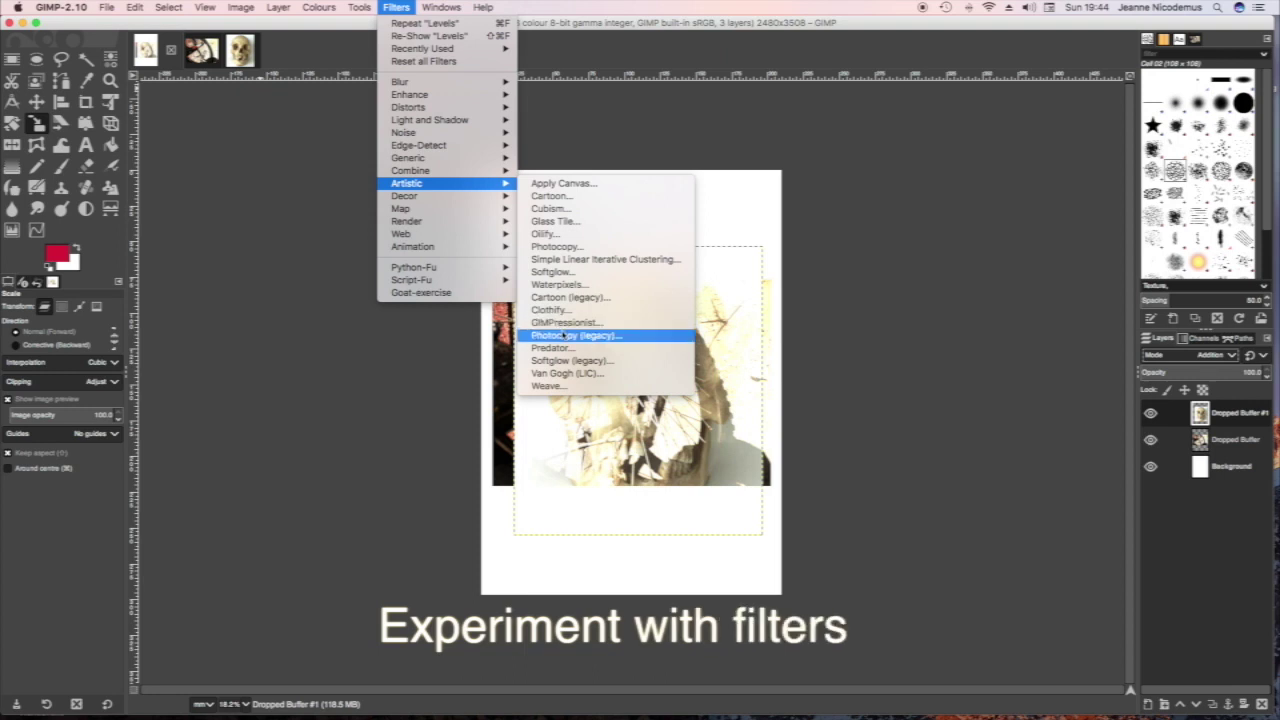
left_click(563, 336)
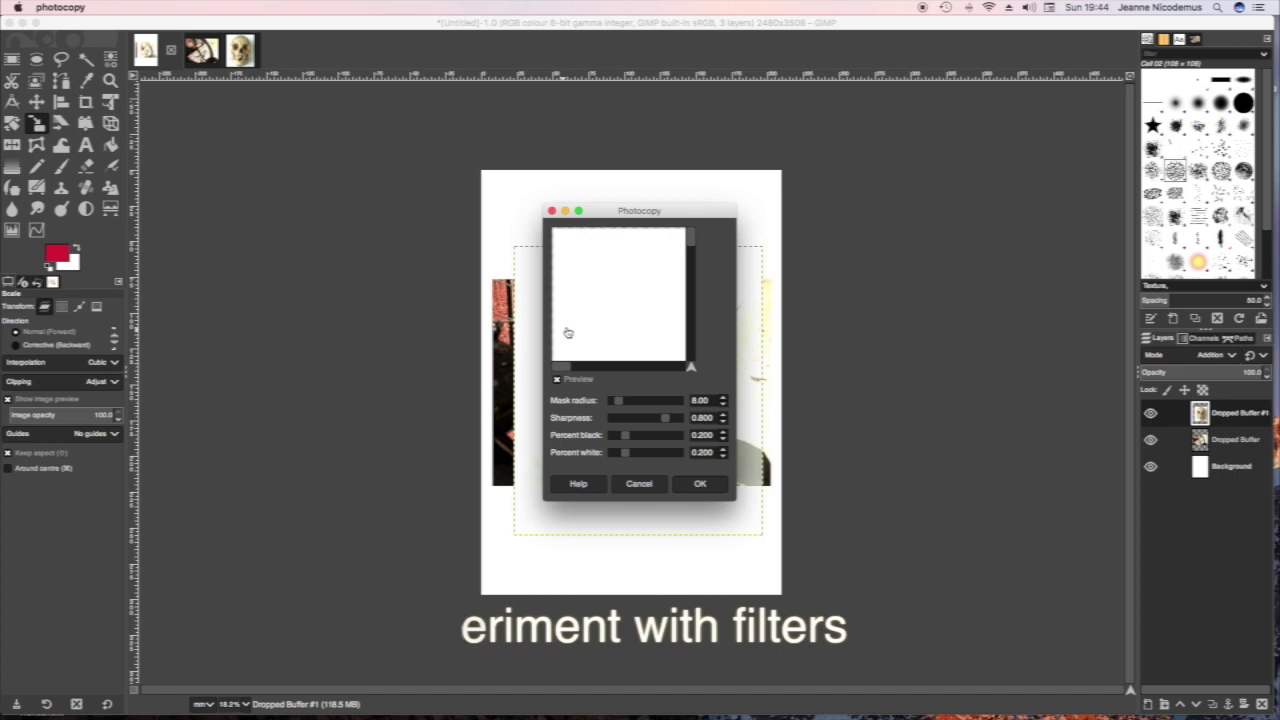
left_click_drag(626, 403, 678, 420)
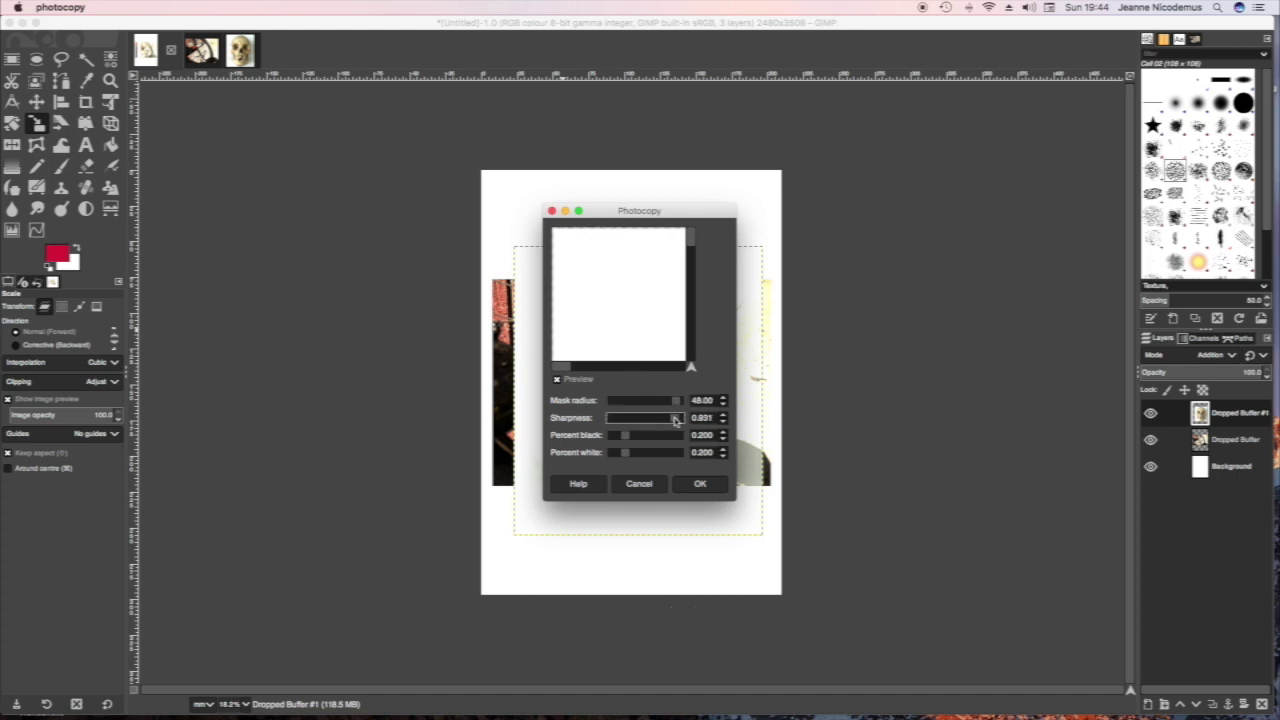
mouse_move(628, 458)
left_mouse_down()
mouse_move(678, 455)
mouse_move(652, 437)
left_mouse_up()
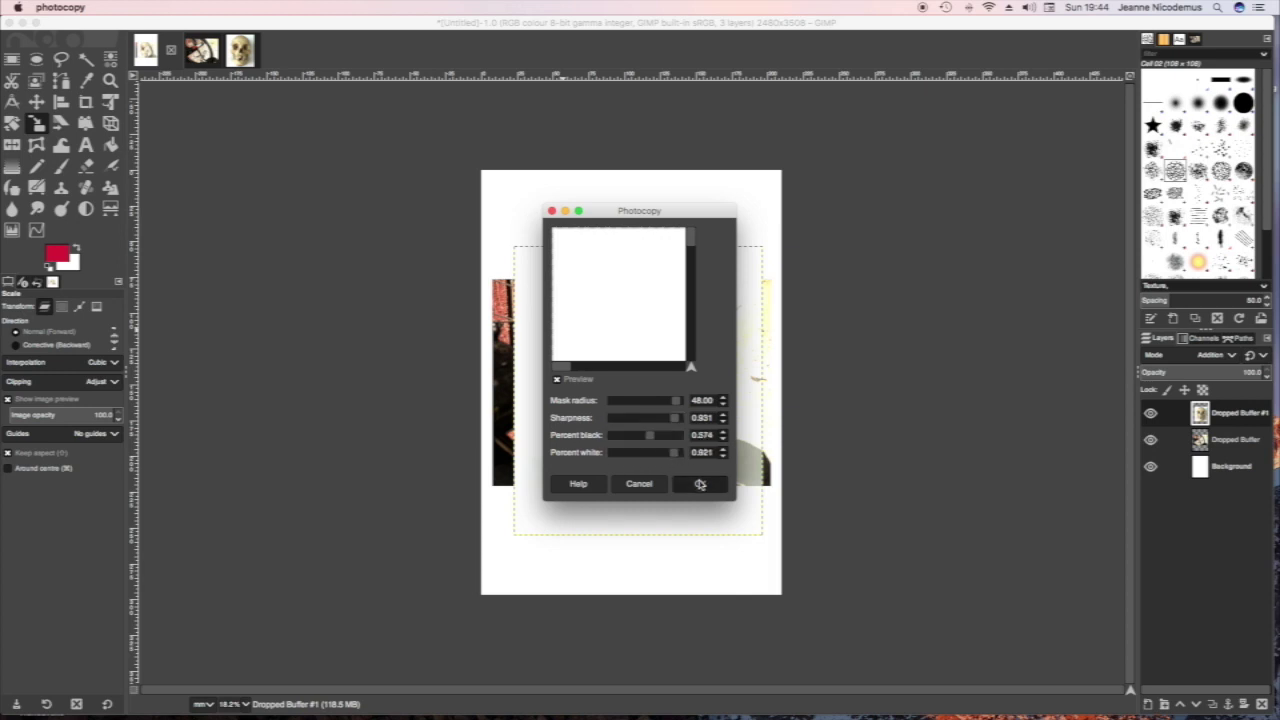
left_click(700, 483)
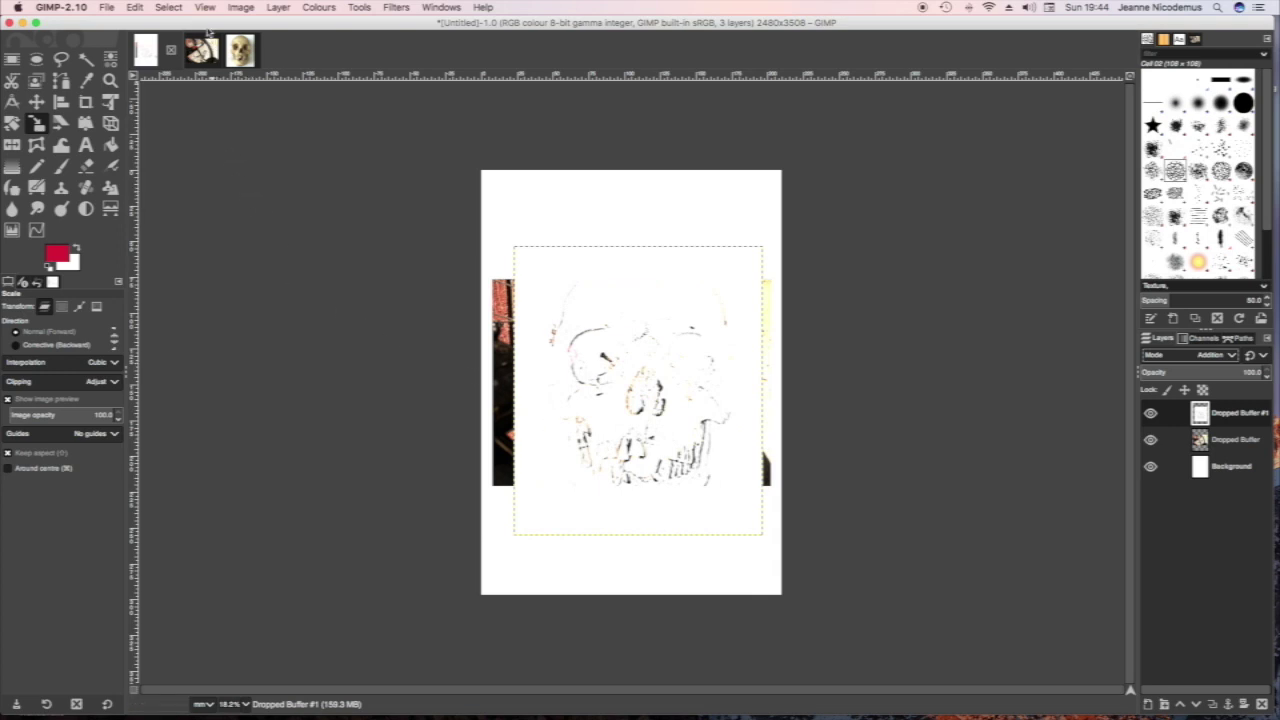
left_click(134, 7)
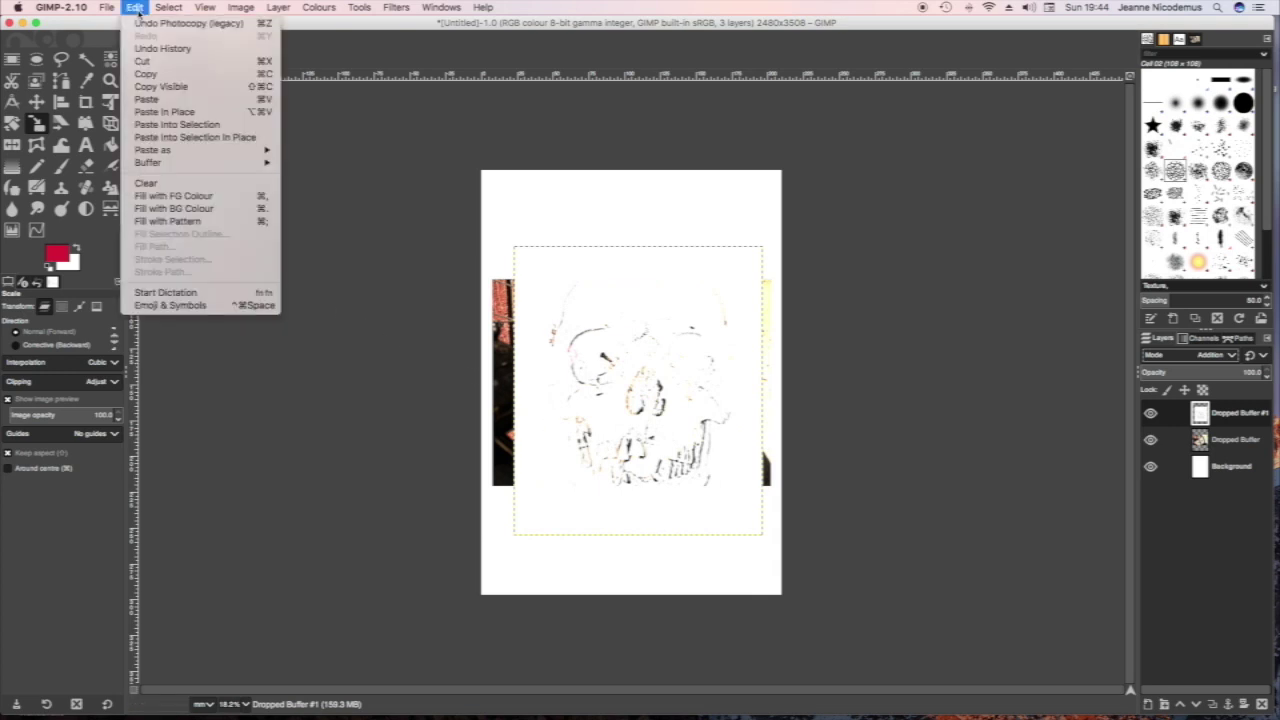
left_click(142, 27)
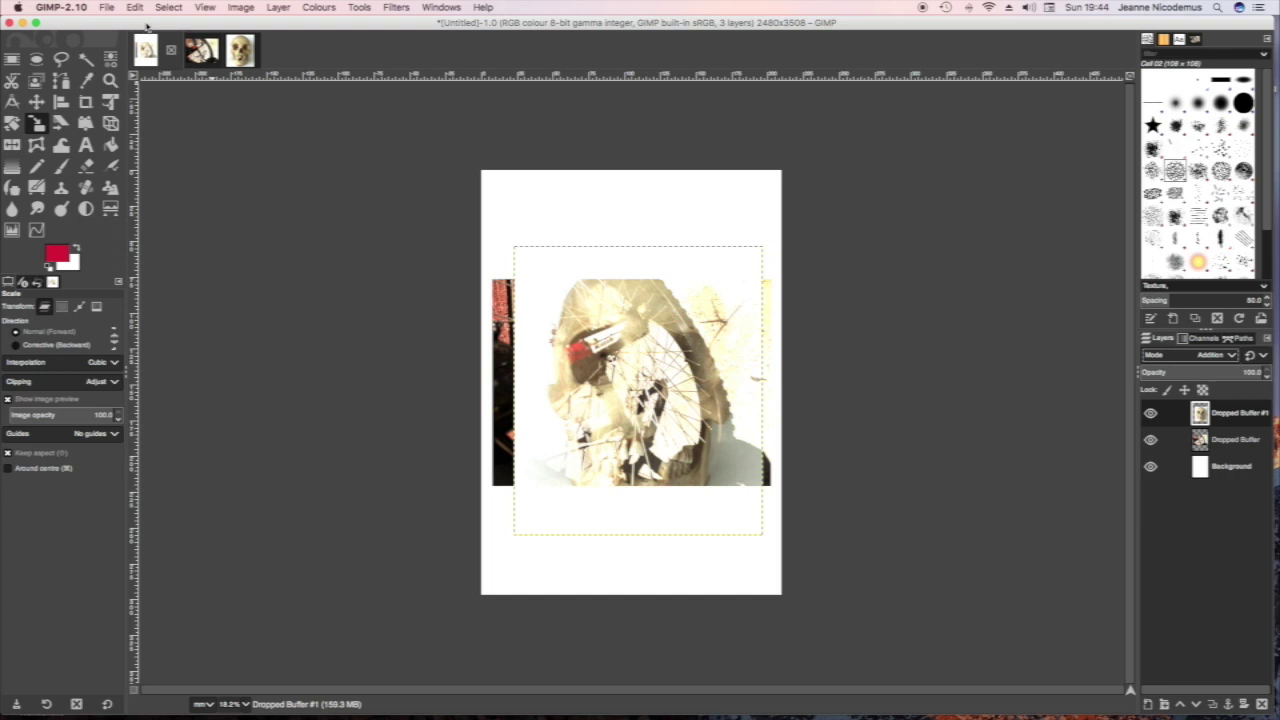
left_click(246, 8)
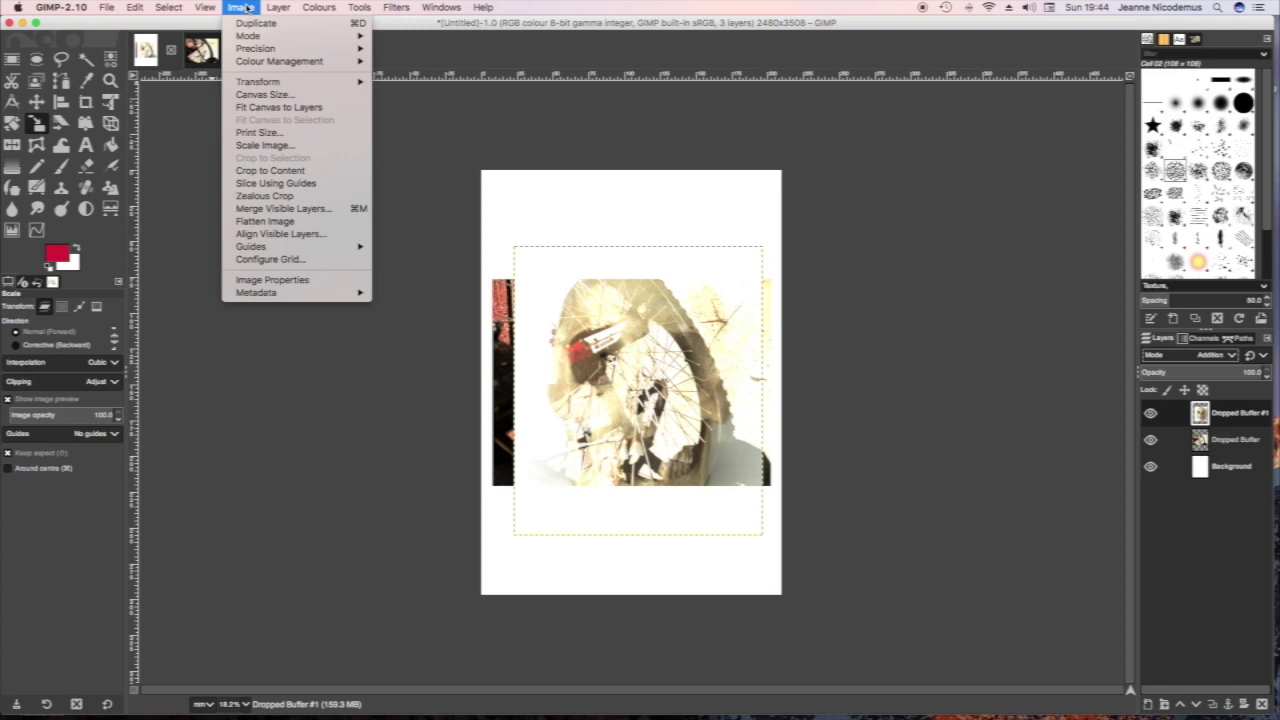
mouse_move(319, 7)
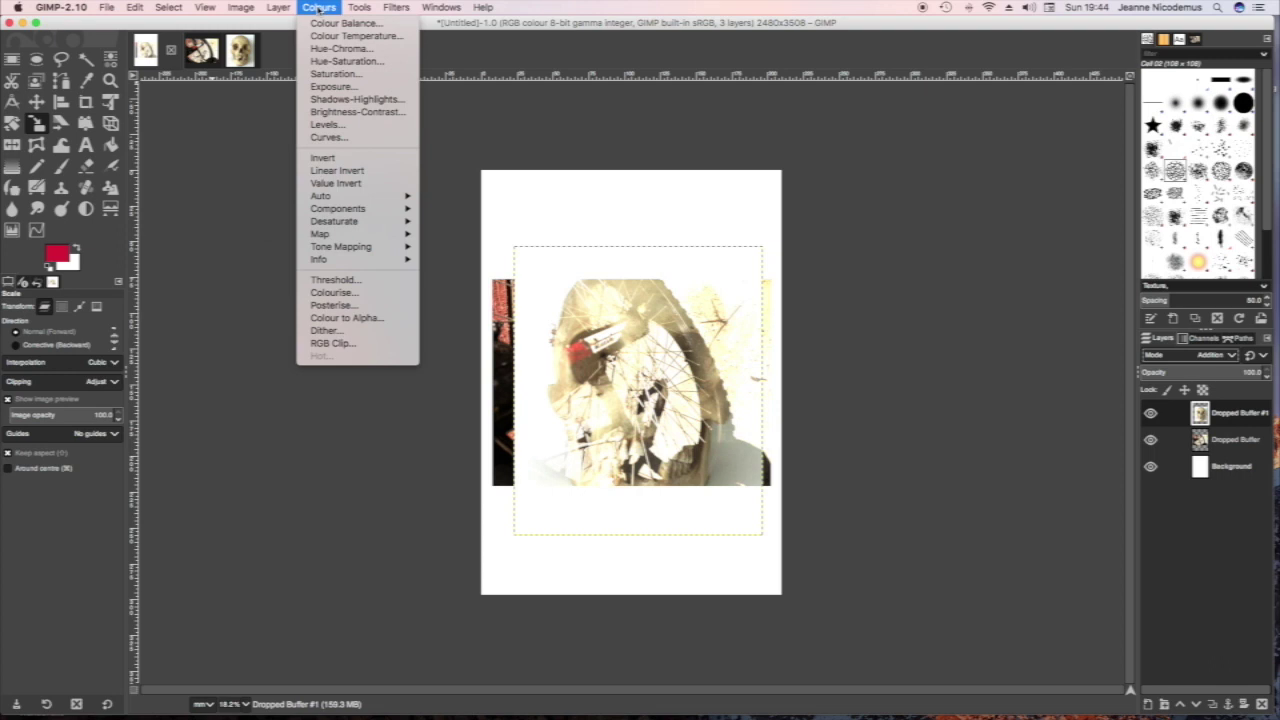
Apply a freehand Curves adjustment with spiky Value-curve strokes to turn the skull vivid yellow, purple and green.
left_click(328, 140)
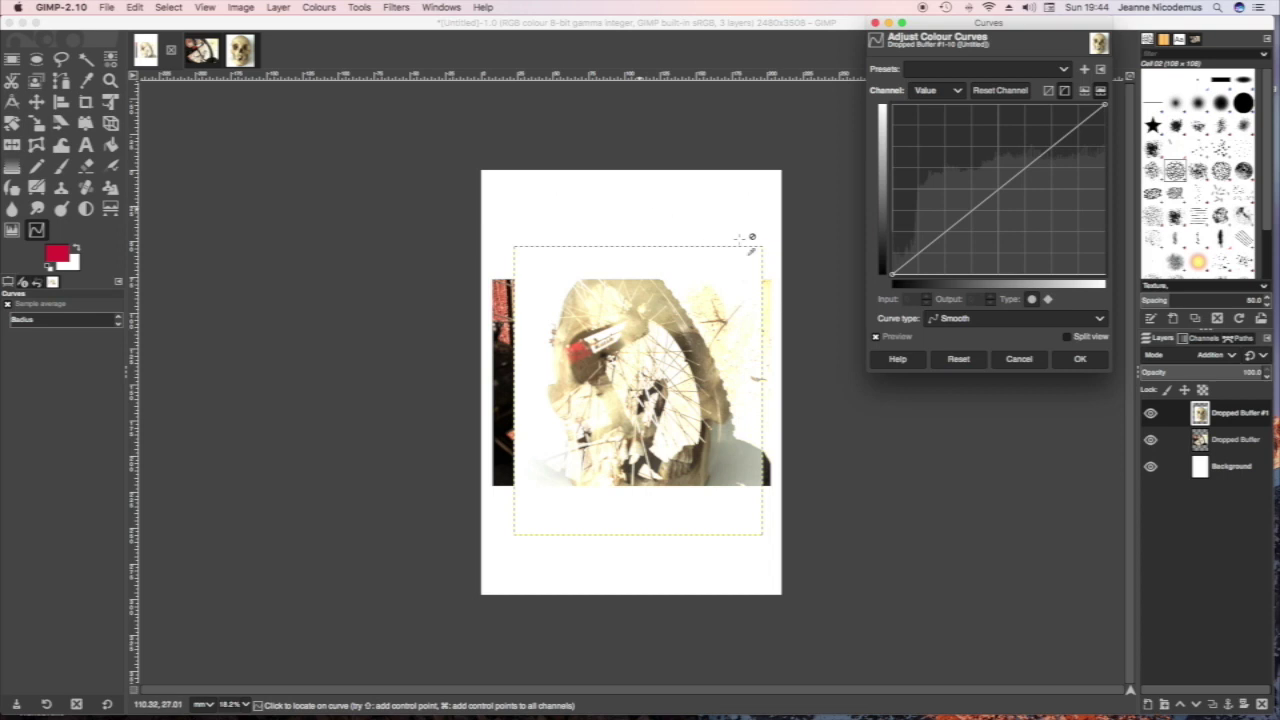
left_click(1099, 322)
left_click(955, 336)
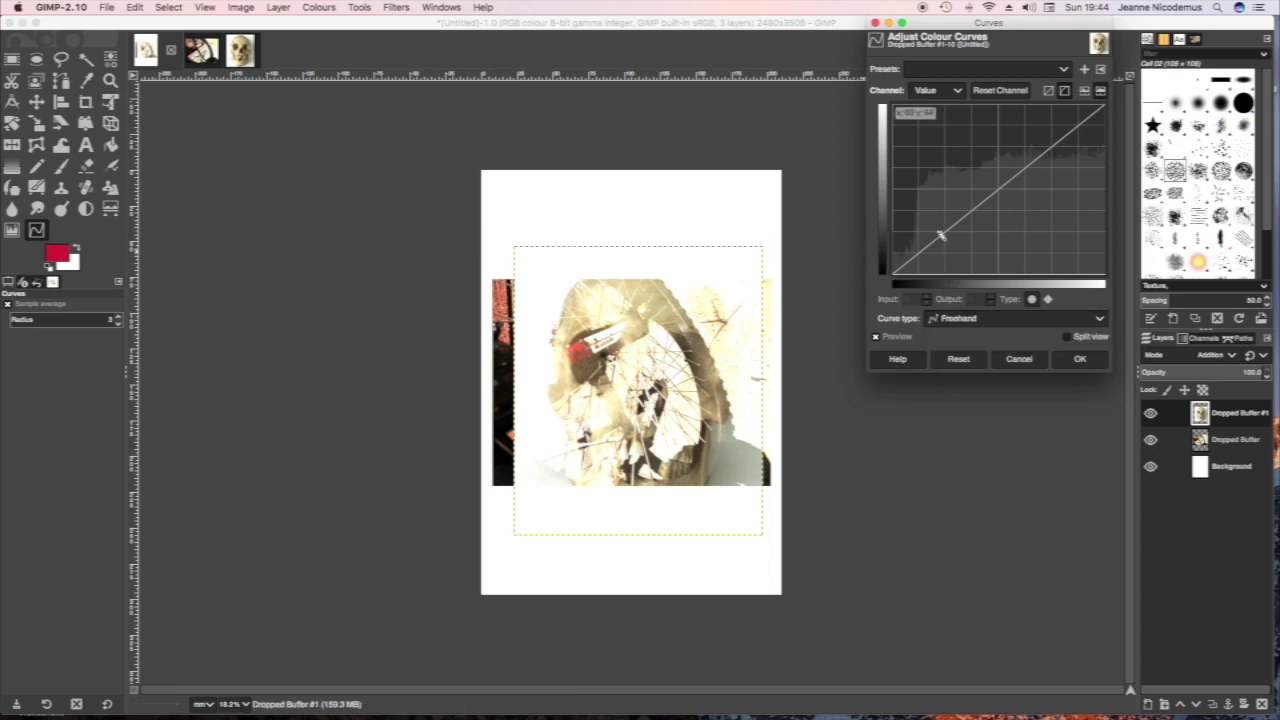
mouse_move(940, 234)
left_mouse_down()
mouse_move(923, 202)
mouse_move(971, 214)
mouse_move(1000, 186)
mouse_move(991, 180)
mouse_move(1022, 240)
mouse_move(1025, 164)
mouse_move(965, 104)
left_mouse_up()
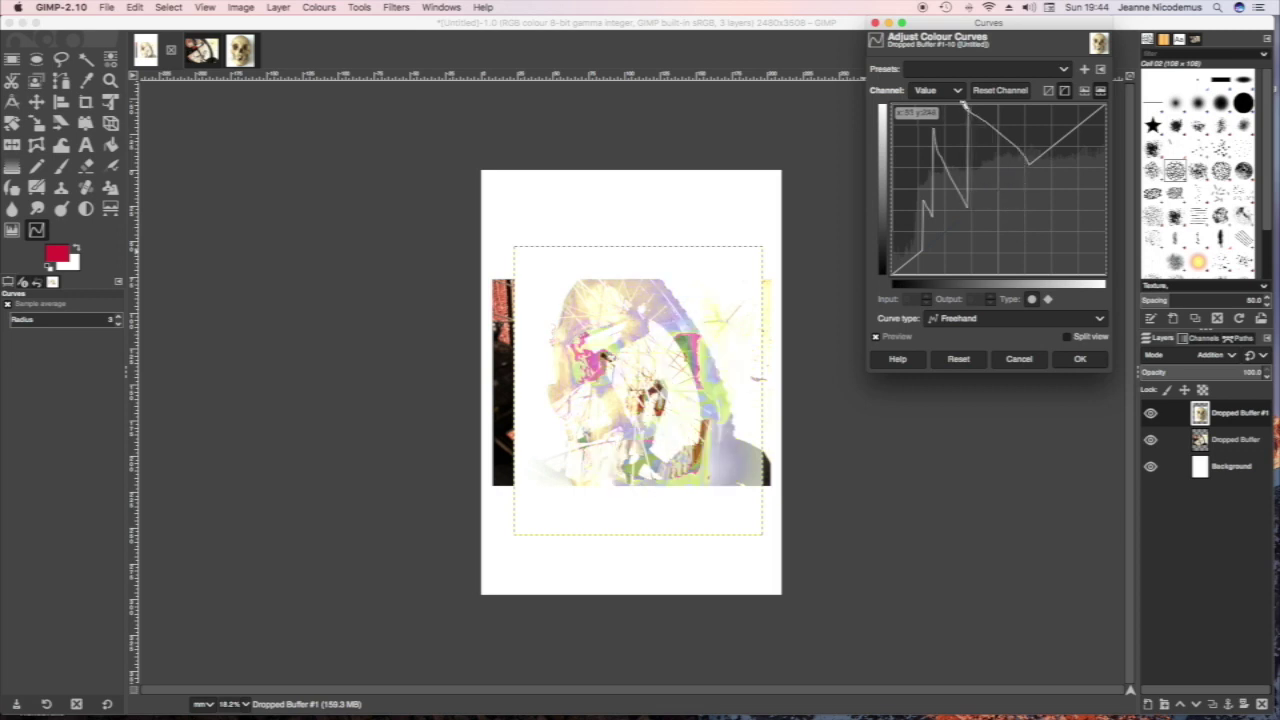
left_click_drag(948, 175, 962, 122)
mouse_move(927, 168)
left_mouse_down()
mouse_move(930, 190)
mouse_move(896, 158)
left_mouse_up()
mouse_move(1047, 140)
left_mouse_down()
mouse_move(1060, 166)
mouse_move(1050, 213)
mouse_move(957, 217)
mouse_move(920, 249)
mouse_move(1008, 246)
mouse_move(1020, 214)
mouse_move(981, 170)
left_mouse_up()
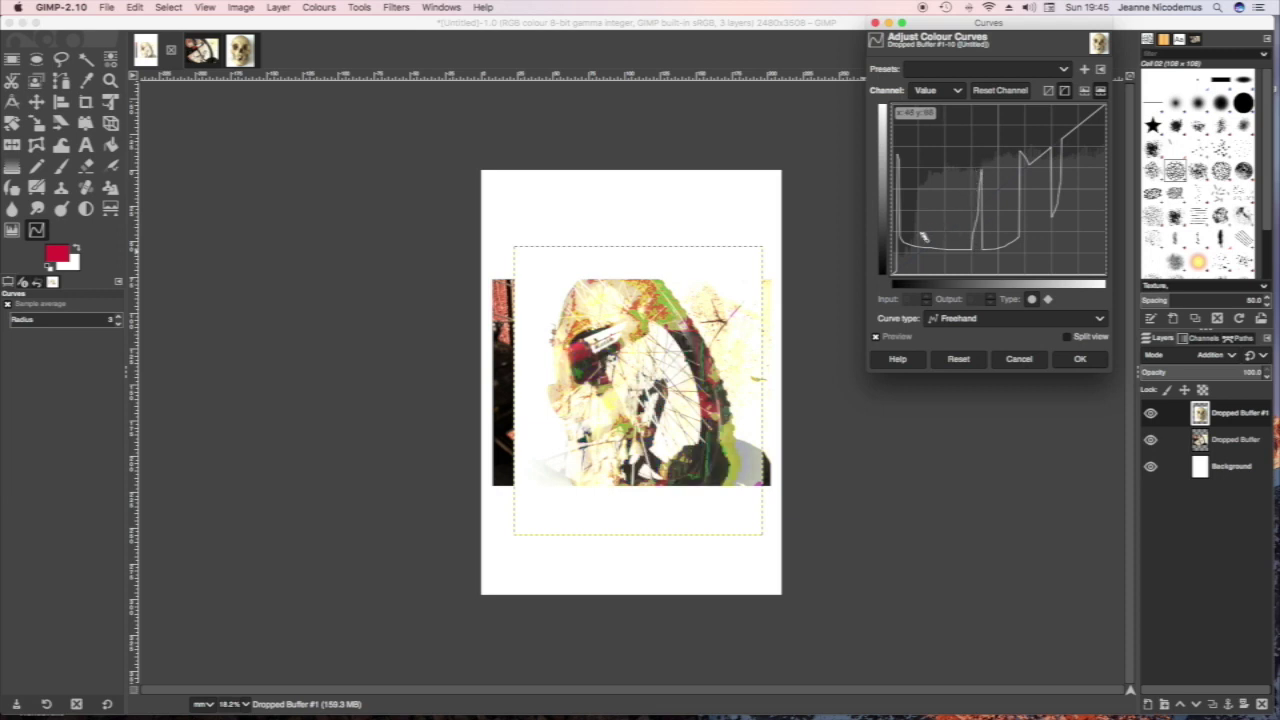
left_click_drag(921, 245, 949, 162)
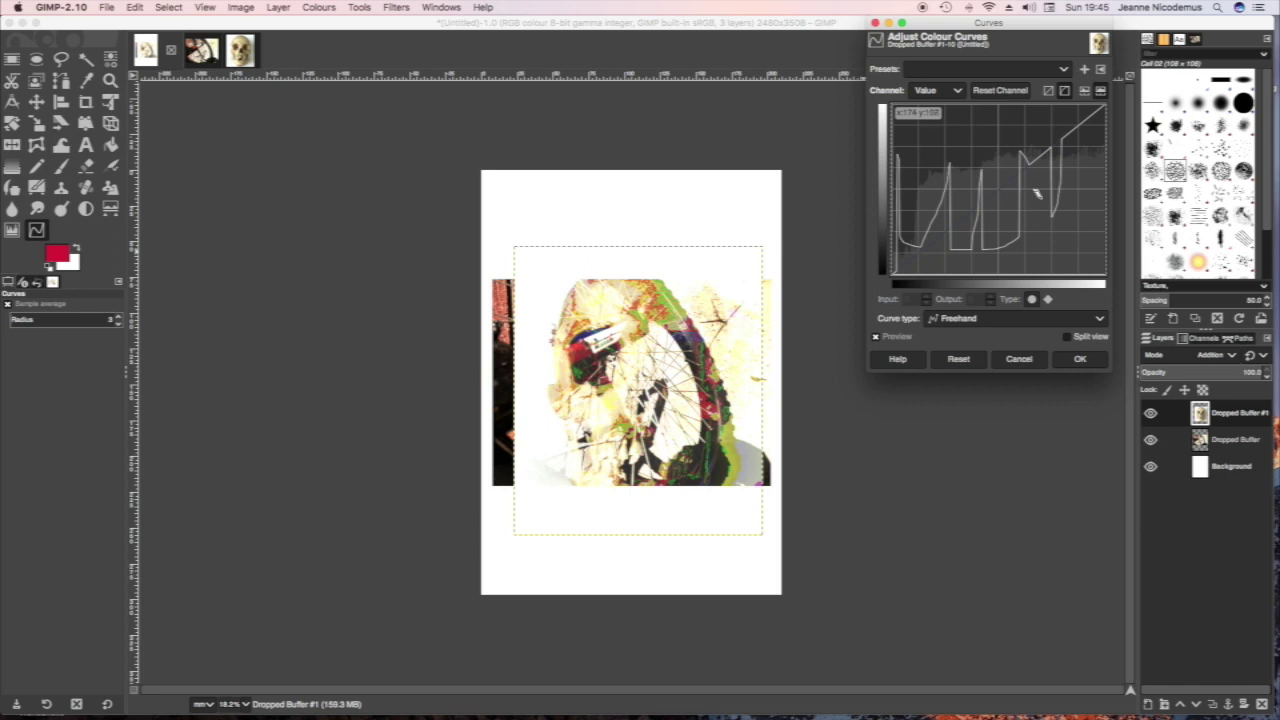
left_click_drag(1052, 188, 1001, 262)
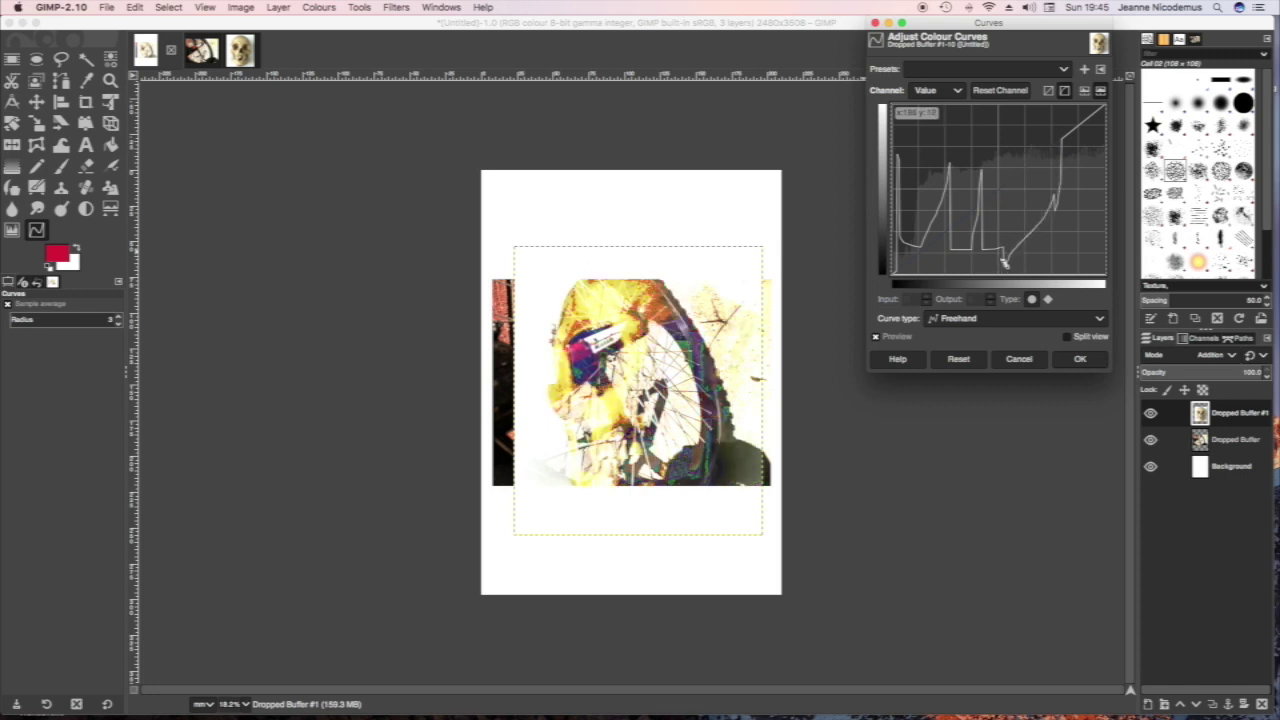
left_click(1078, 360)
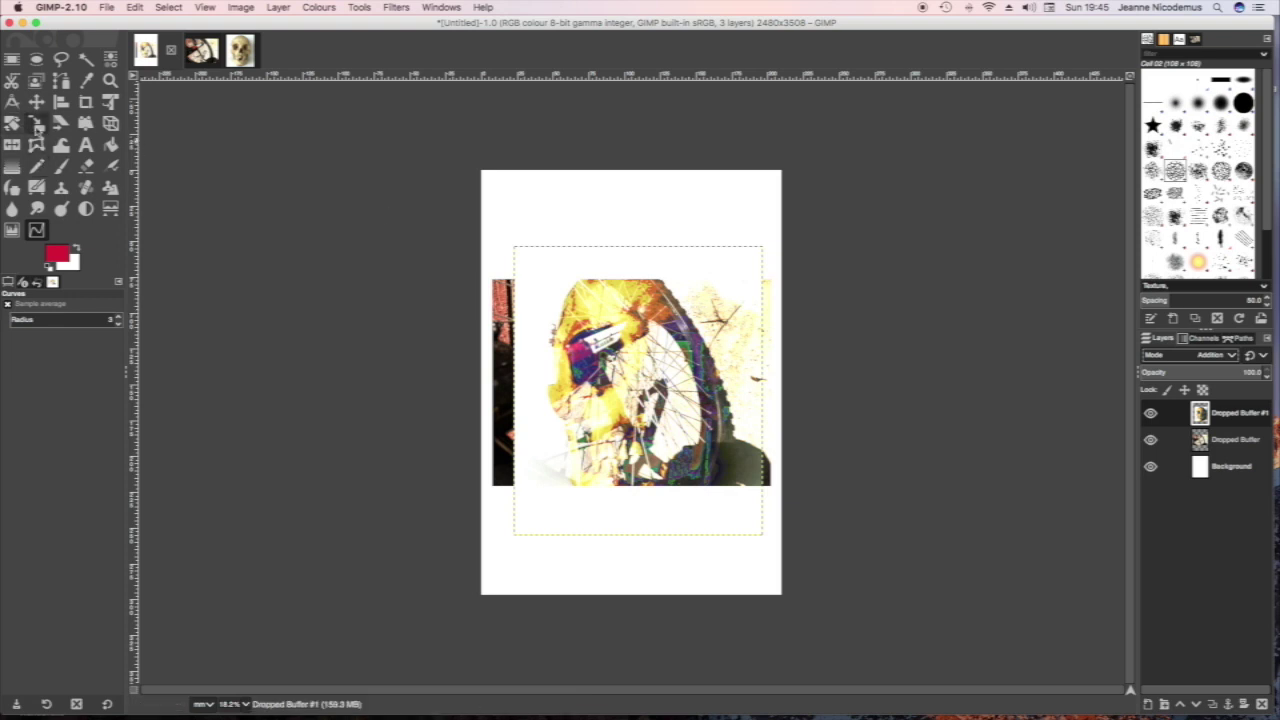
Scale the skull layer up to roughly 235 × 273 mm, extending past the A4 page edges.
left_click(37, 124)
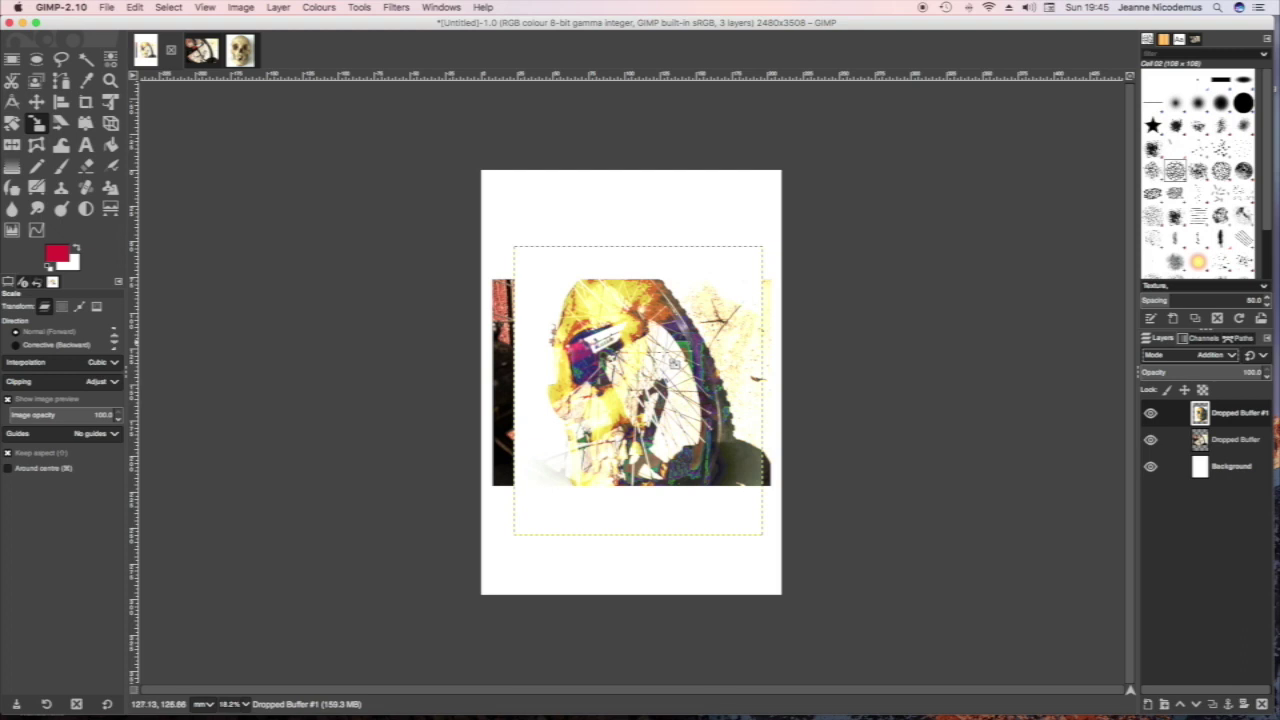
left_click(672, 363)
left_click_drag(507, 239, 466, 184)
left_click_drag(777, 537, 795, 574)
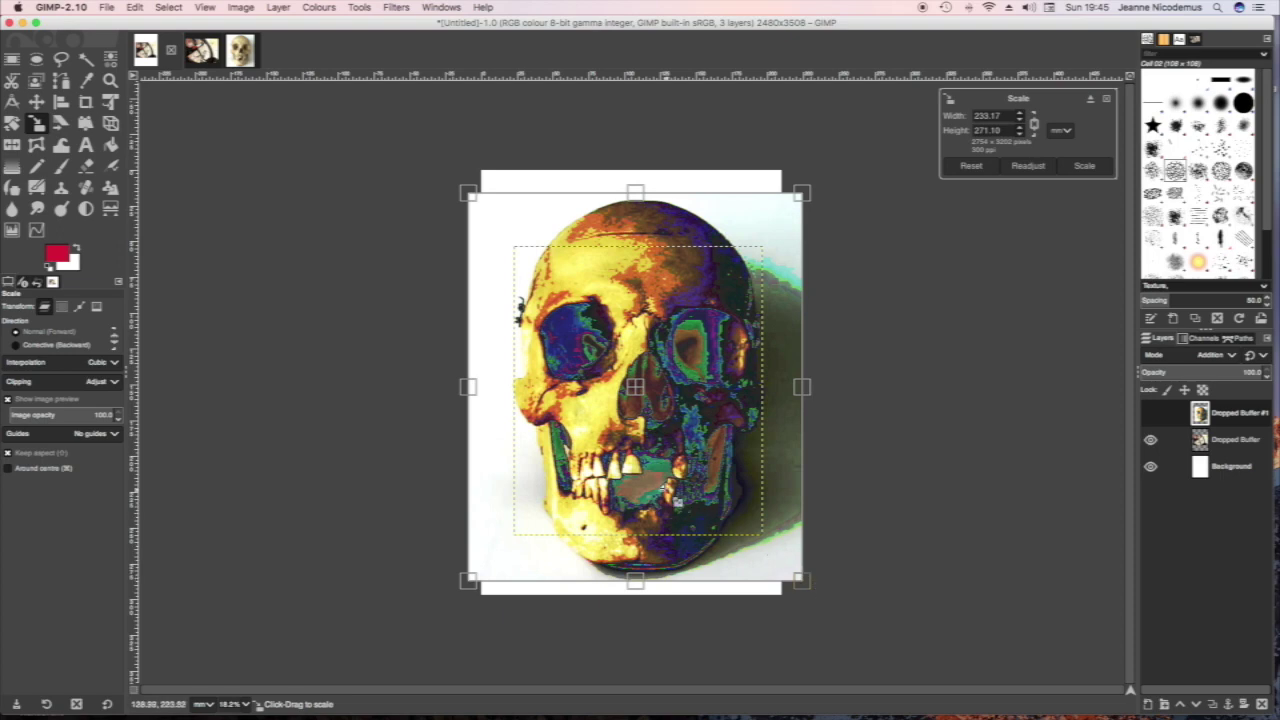
left_click_drag(467, 196, 452, 188)
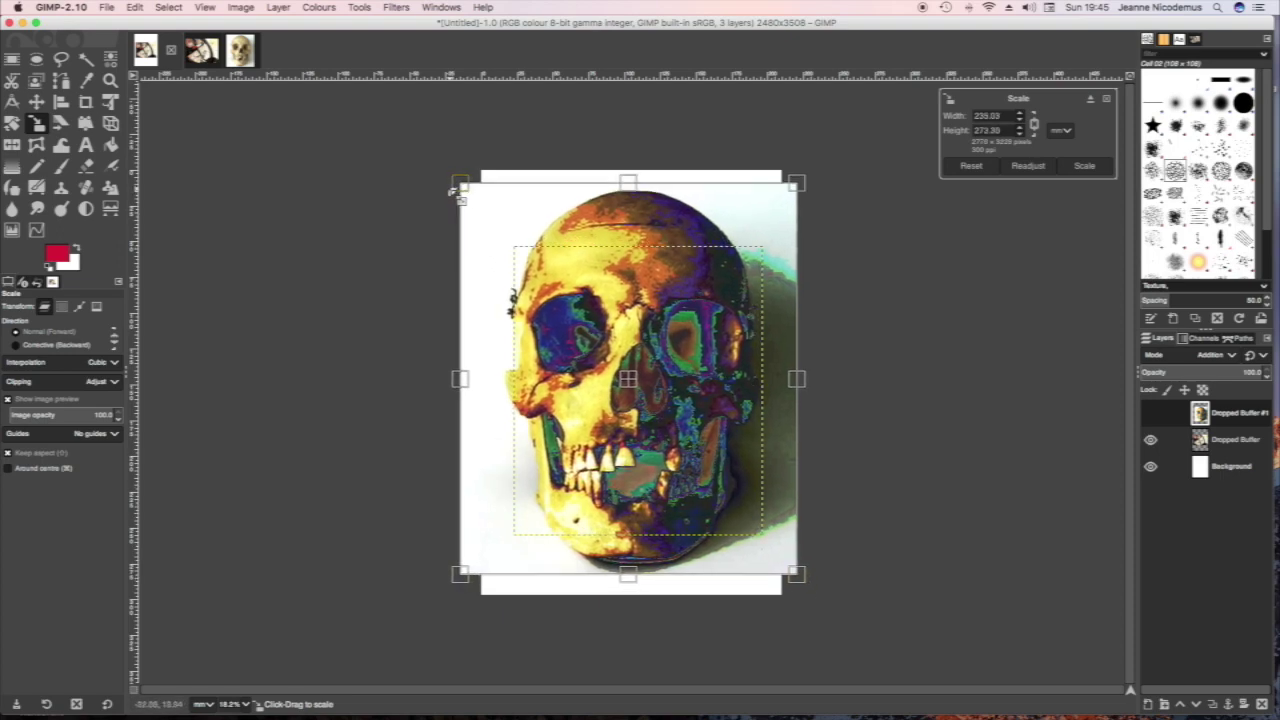
key("Return")
left_click(1150, 412)
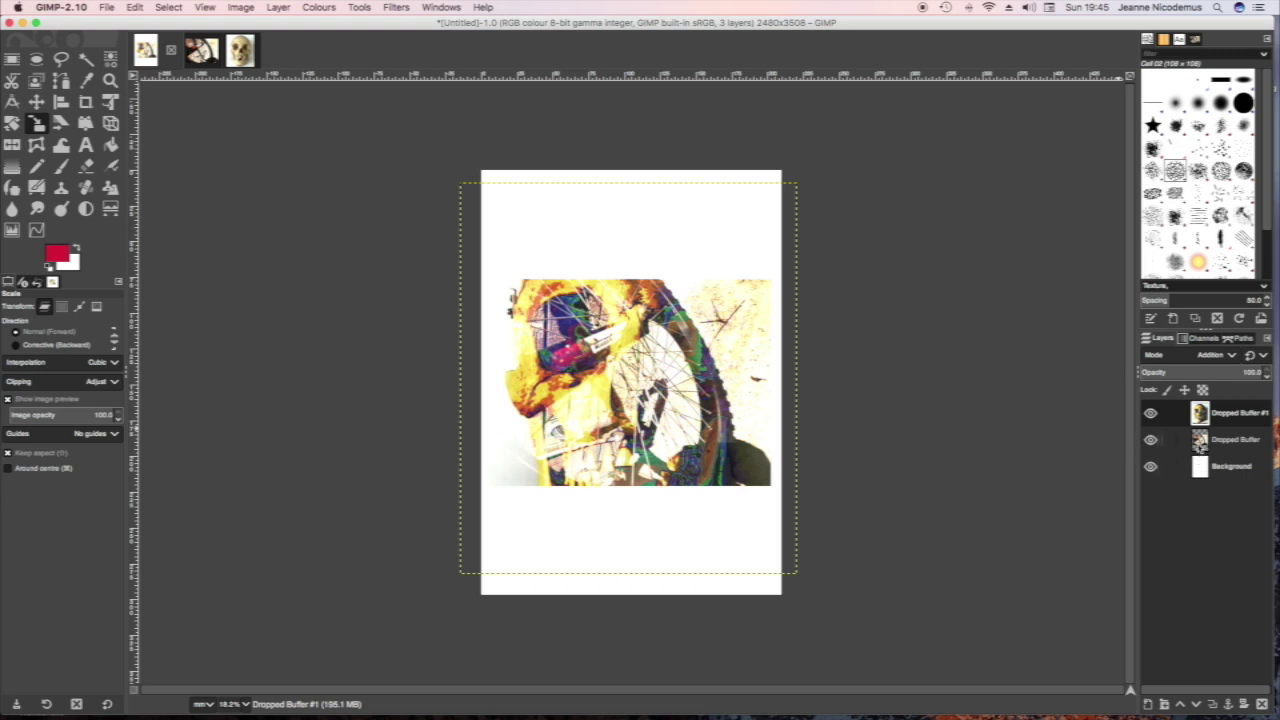
left_click(1200, 440)
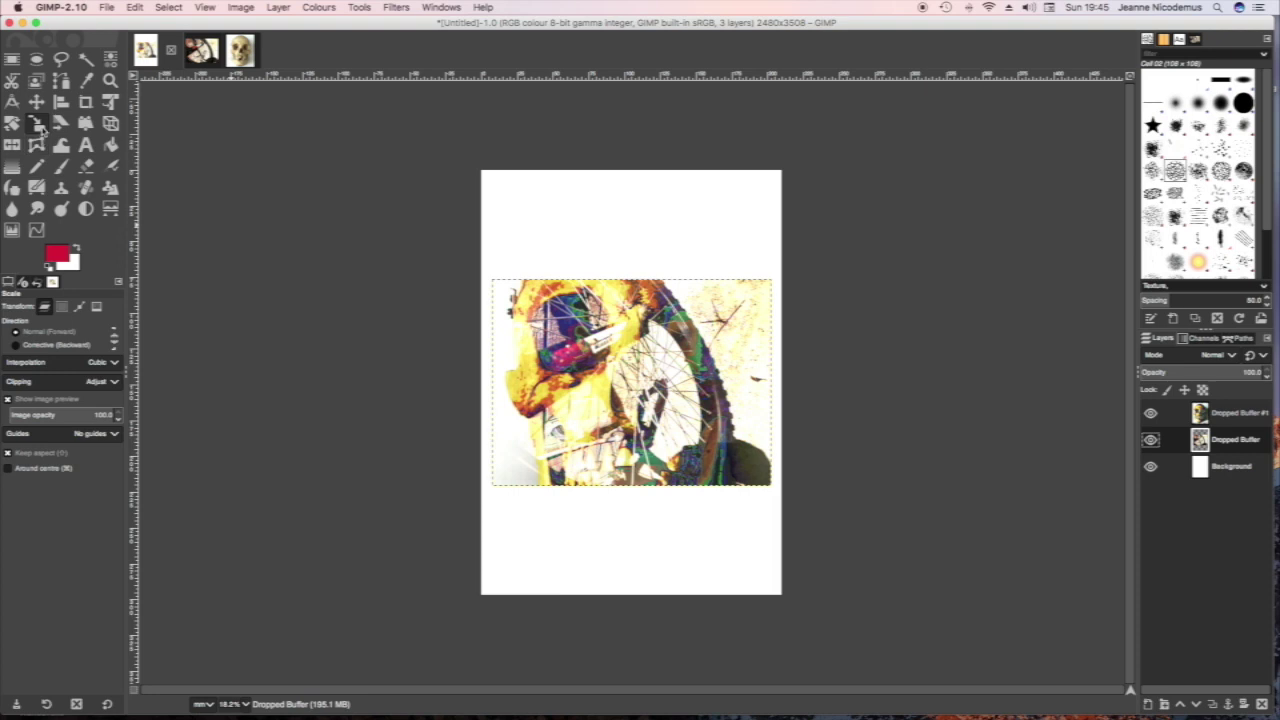
Scale the Dropped Buffer bicycle wheel layer to about 232 × 172 mm.
left_click(666, 454)
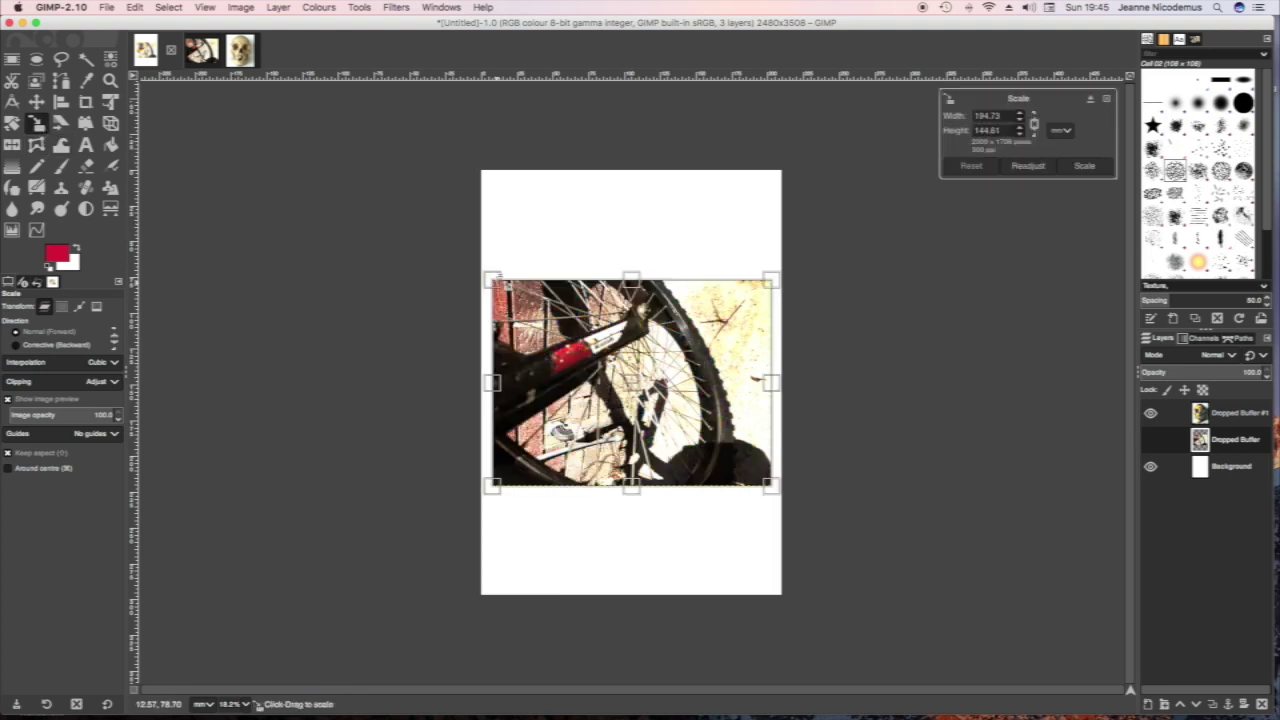
left_click_drag(494, 283, 420, 226)
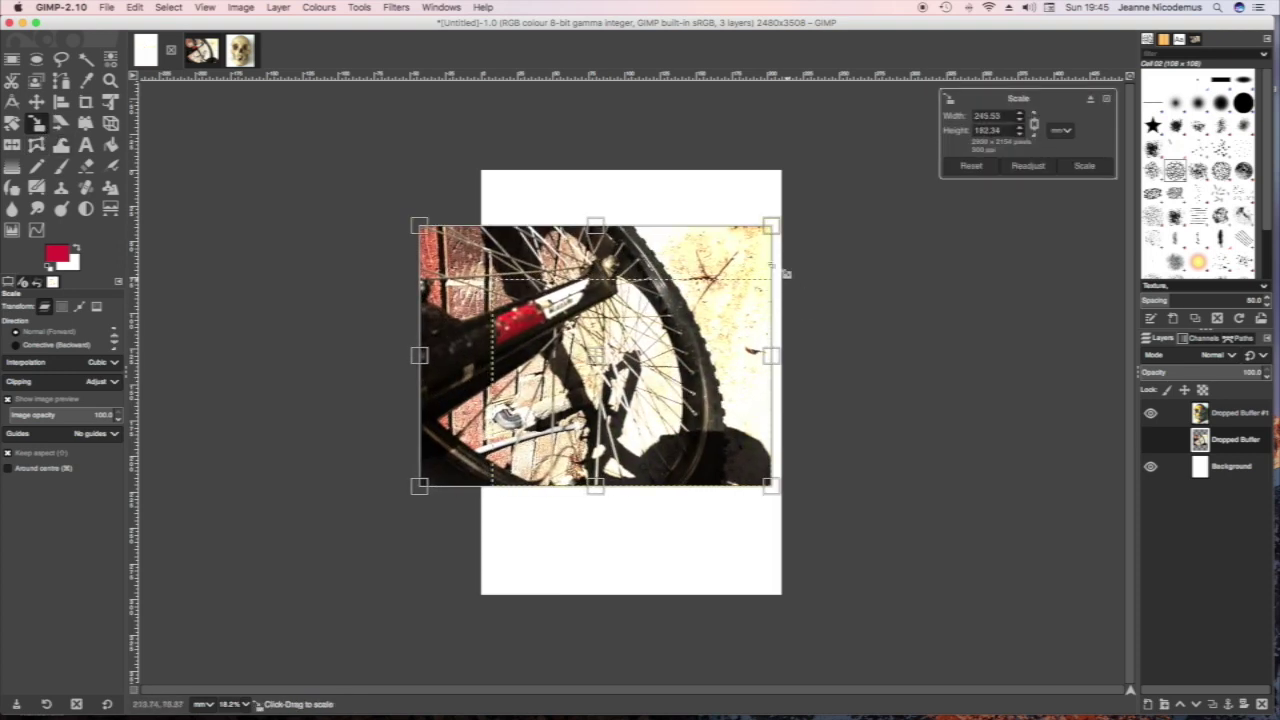
mouse_move(776, 238)
left_mouse_down()
mouse_move(721, 319)
mouse_move(596, 326)
left_mouse_up()
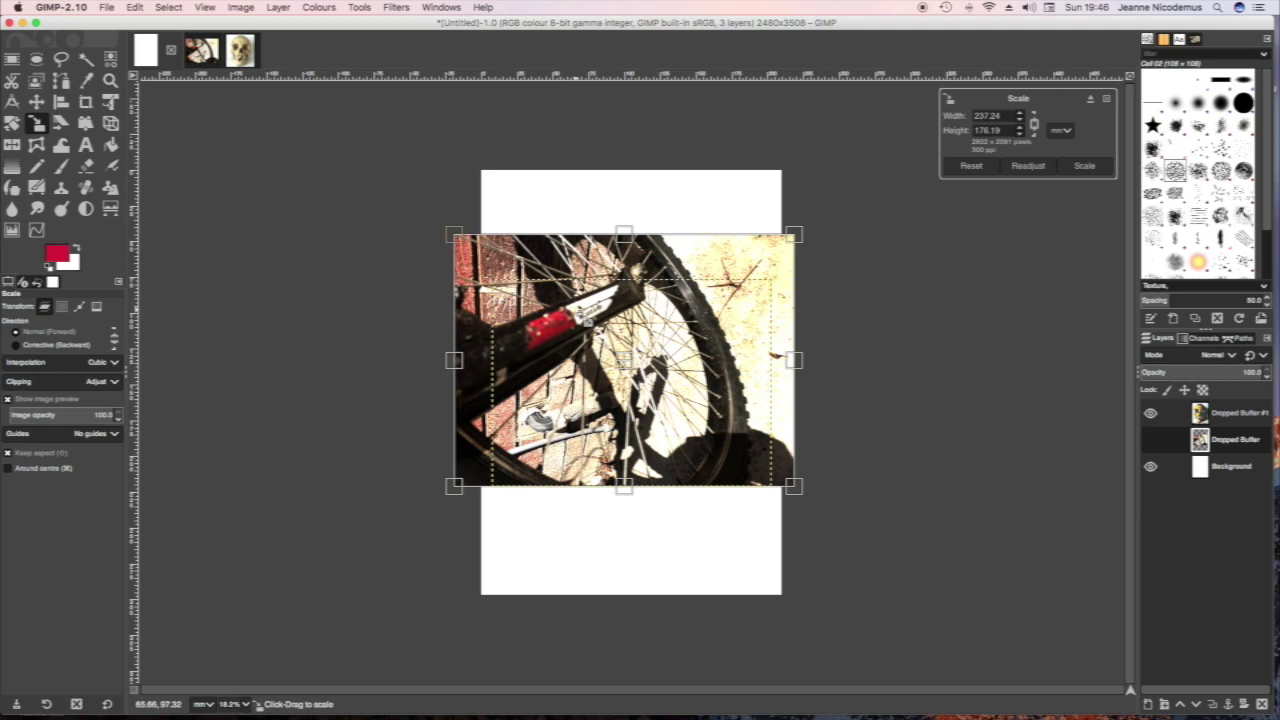
left_click_drag(597, 325, 652, 298)
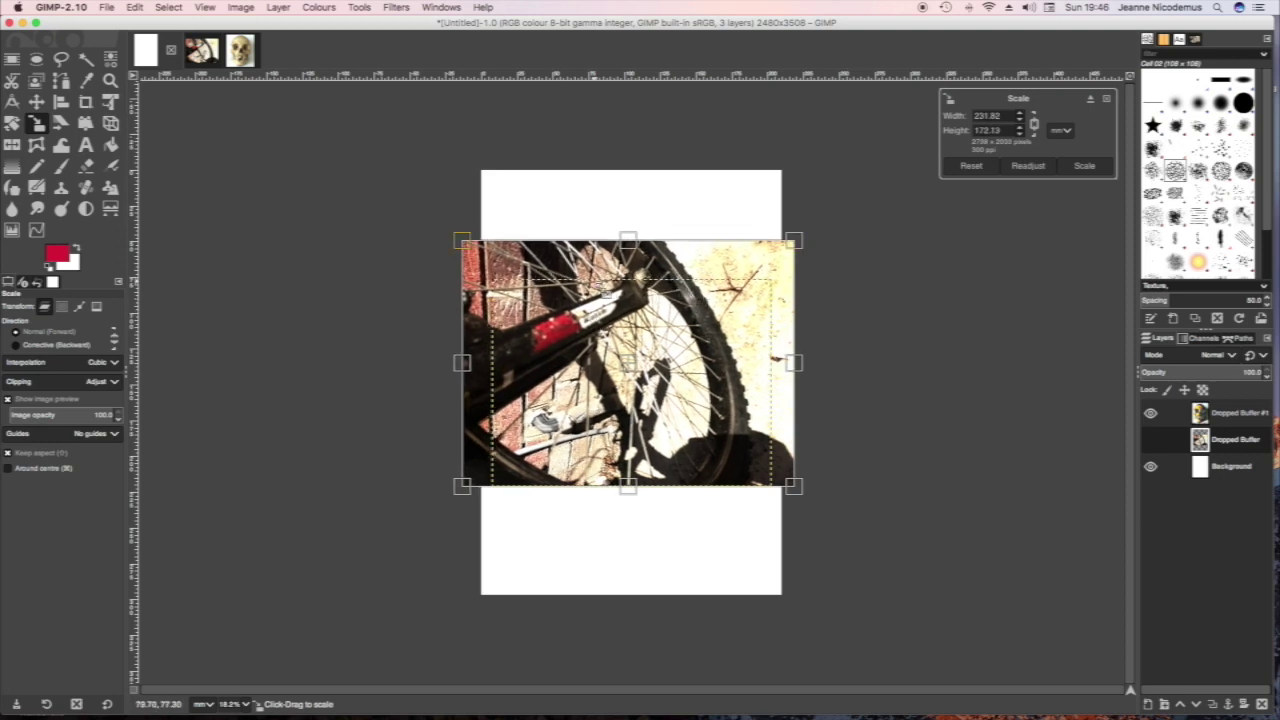
key("Return")
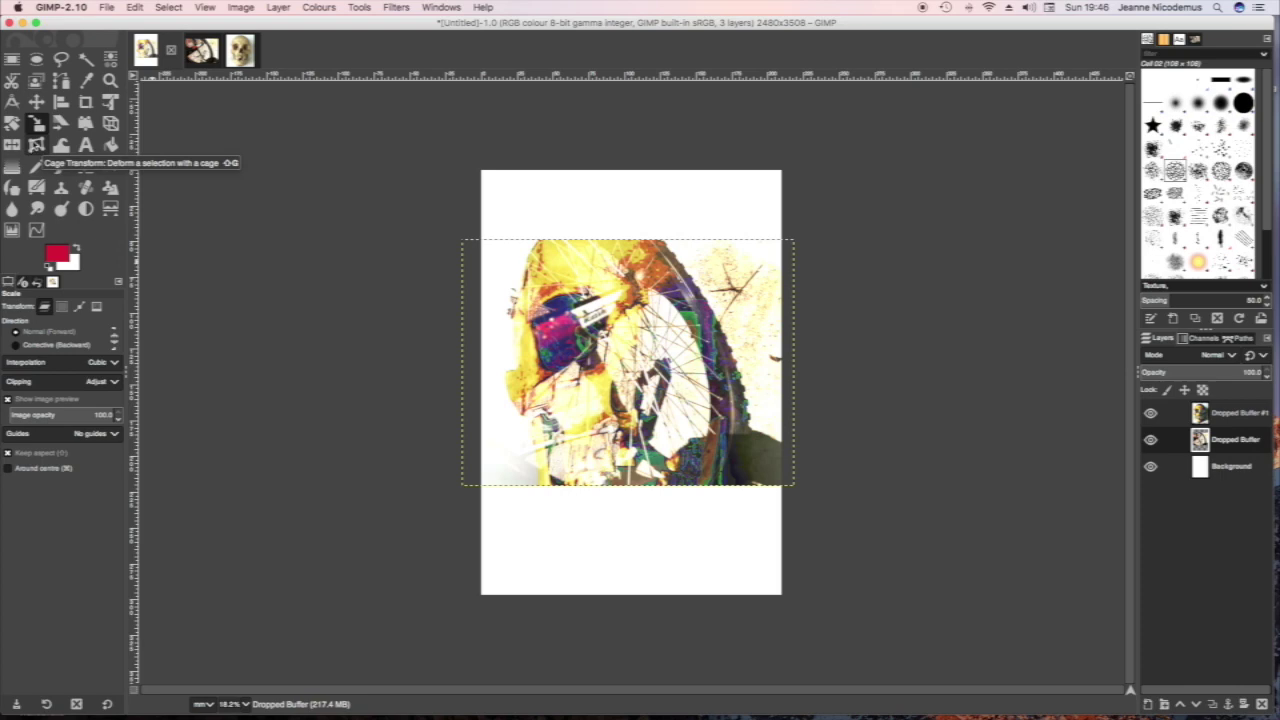
Rotate the Dropped Buffer bicycle wheel layer about 90° so it stands upright in portrait.
left_click(11, 123)
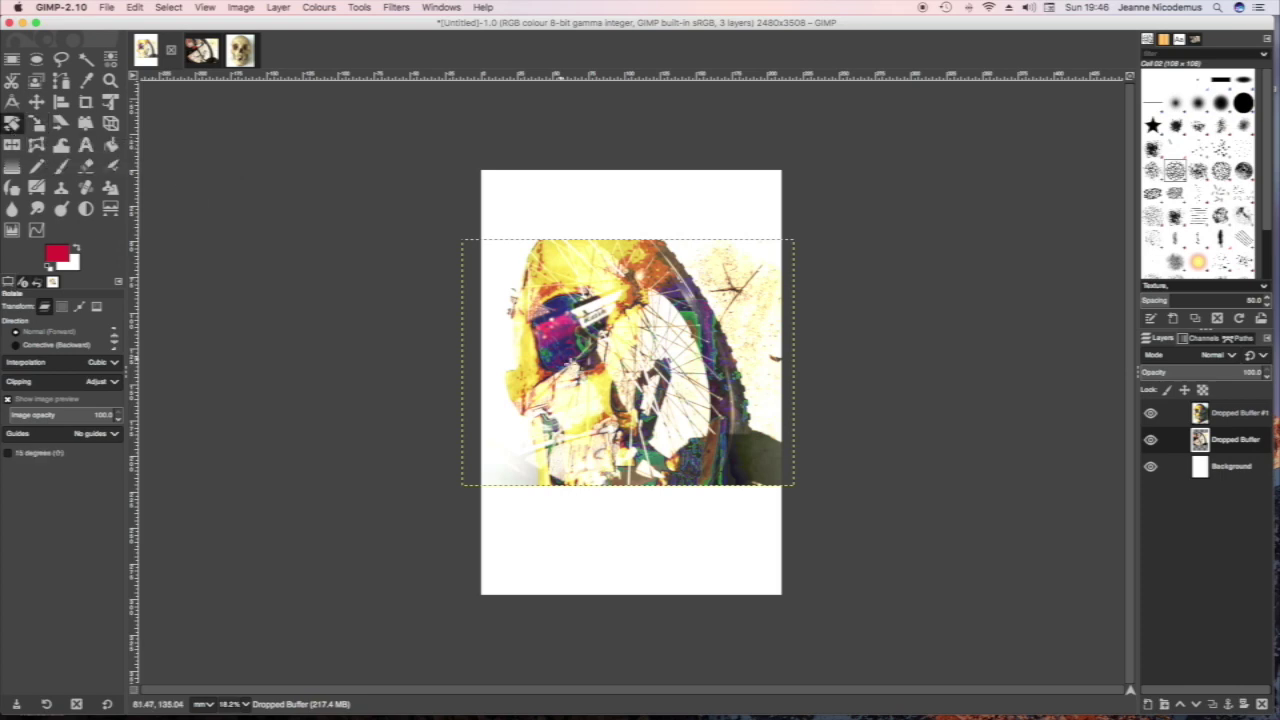
left_click(597, 363)
left_click_drag(676, 352, 710, 488)
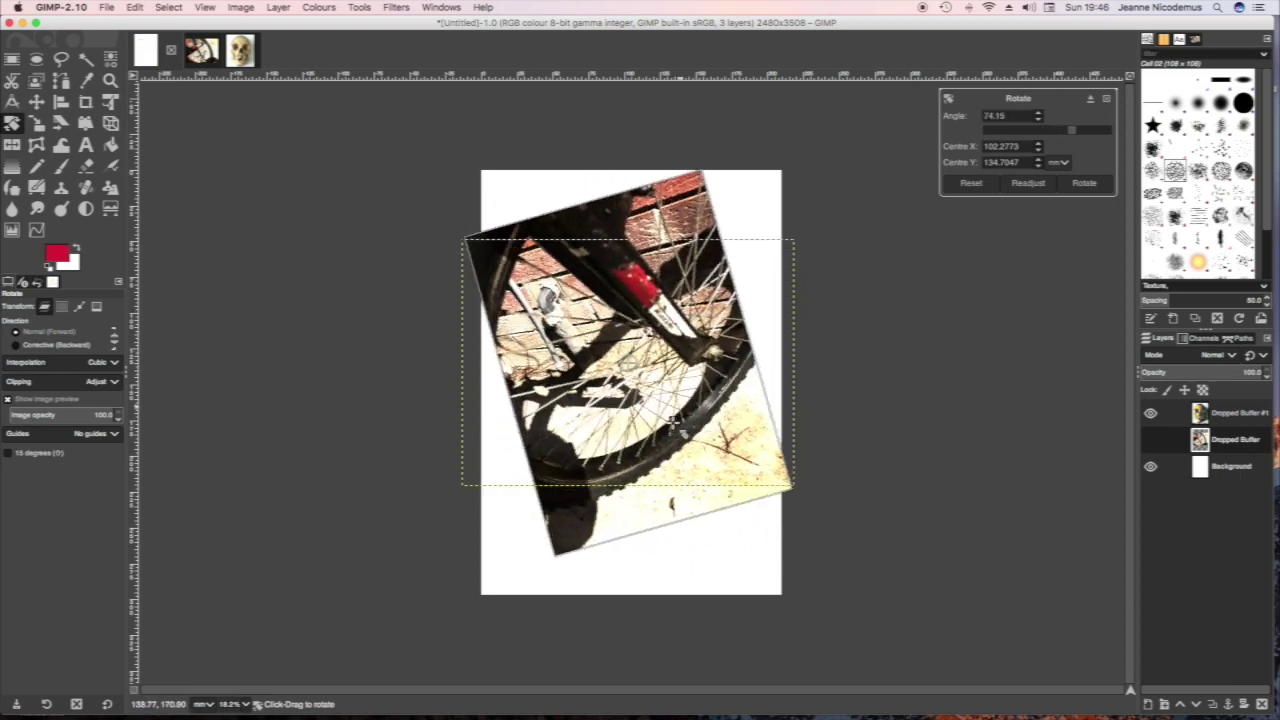
left_click_drag(683, 426, 670, 436)
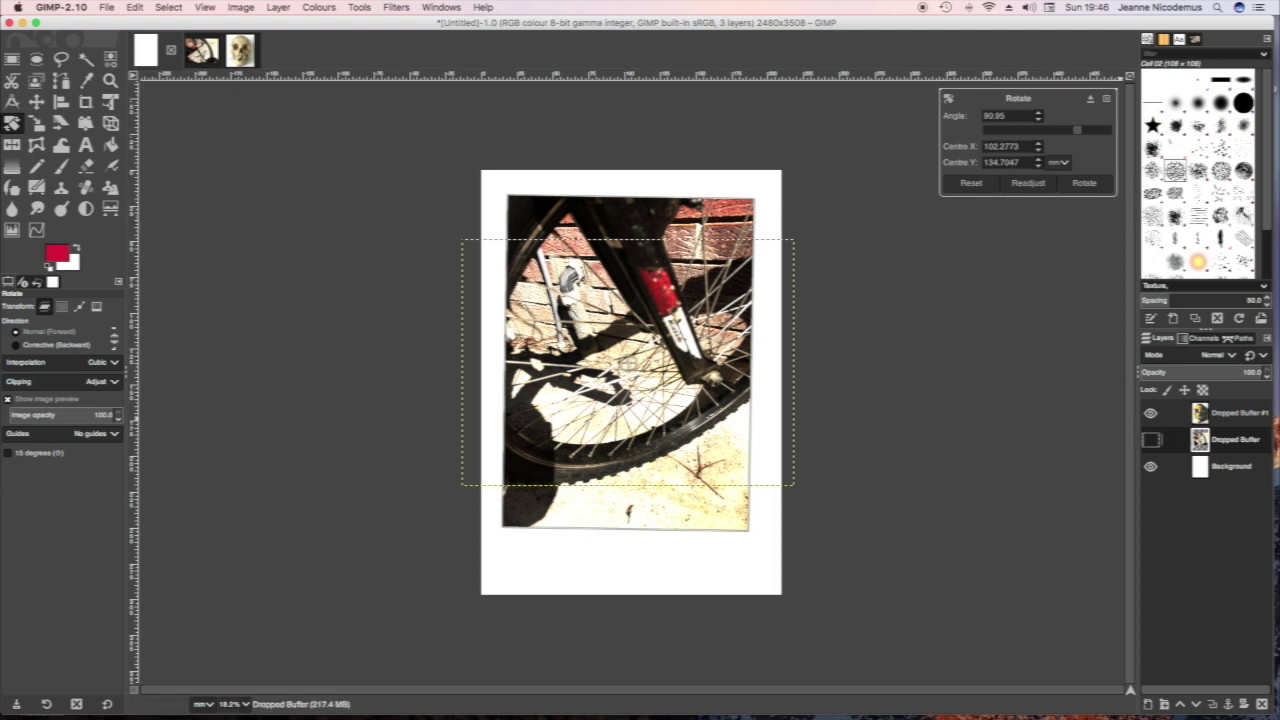
left_click(1200, 413)
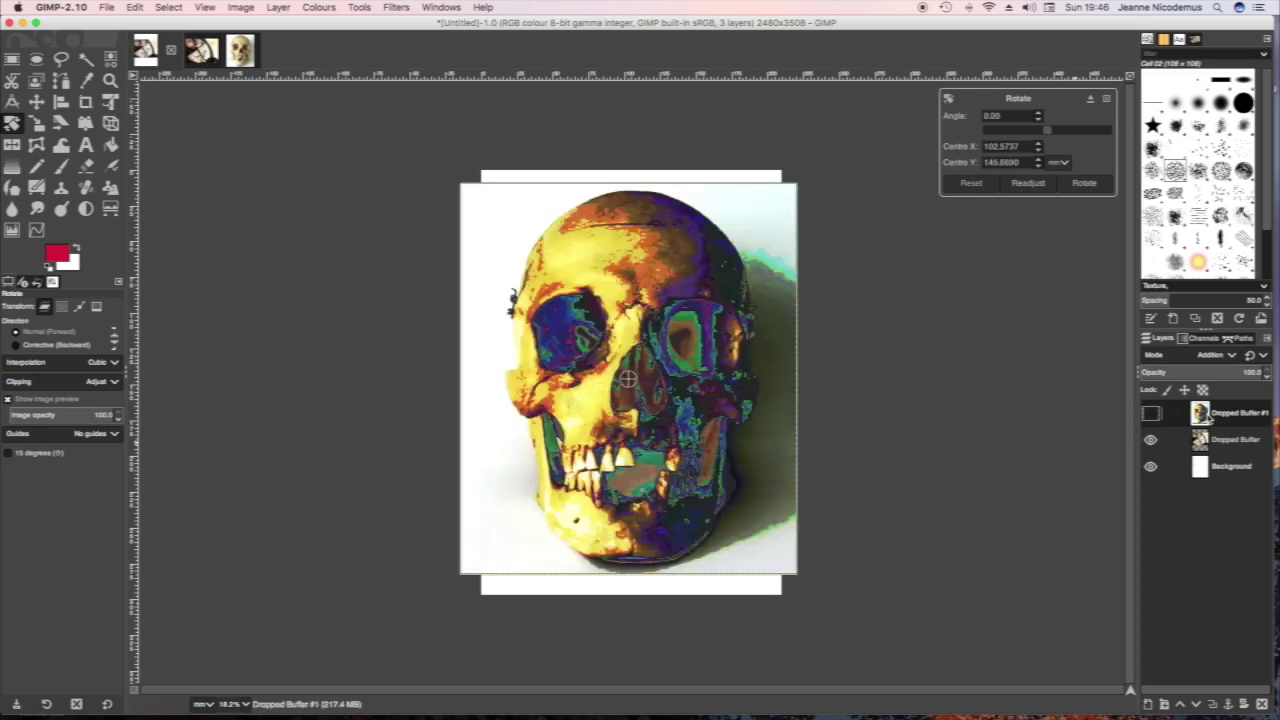
left_click(1207, 440)
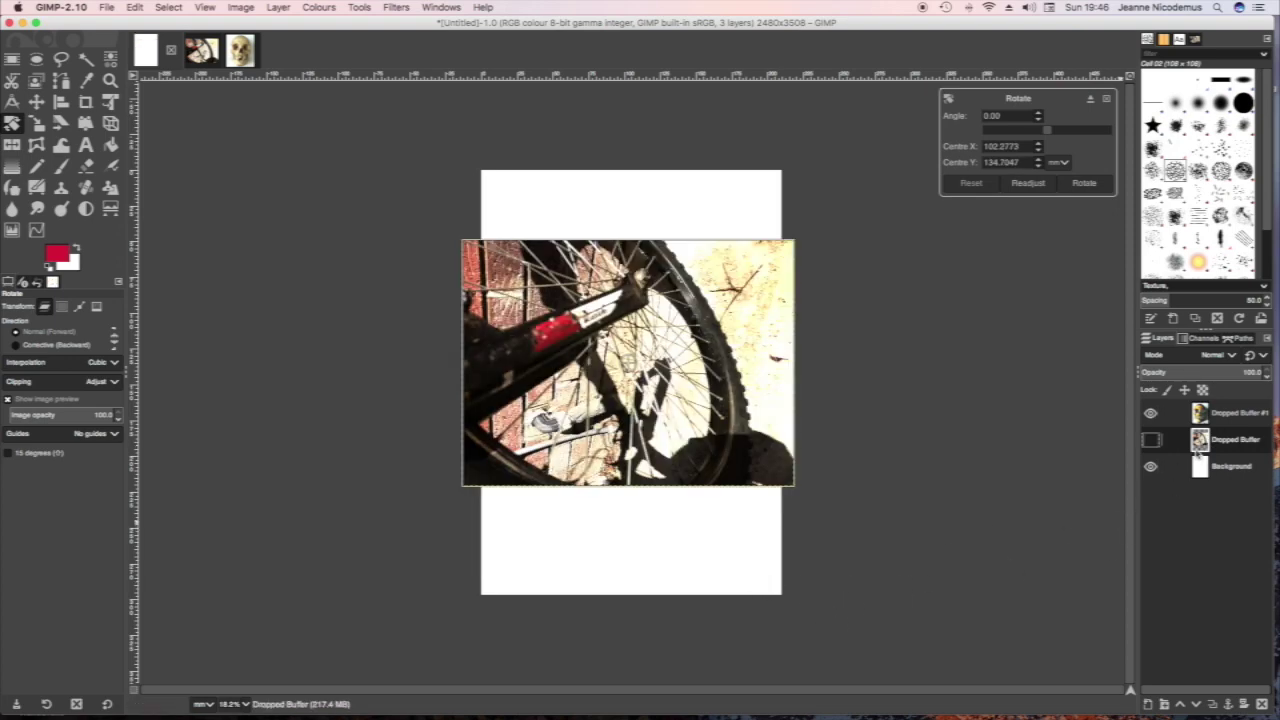
mouse_move(772, 396)
left_mouse_down()
mouse_move(646, 463)
mouse_move(615, 465)
left_mouse_up()
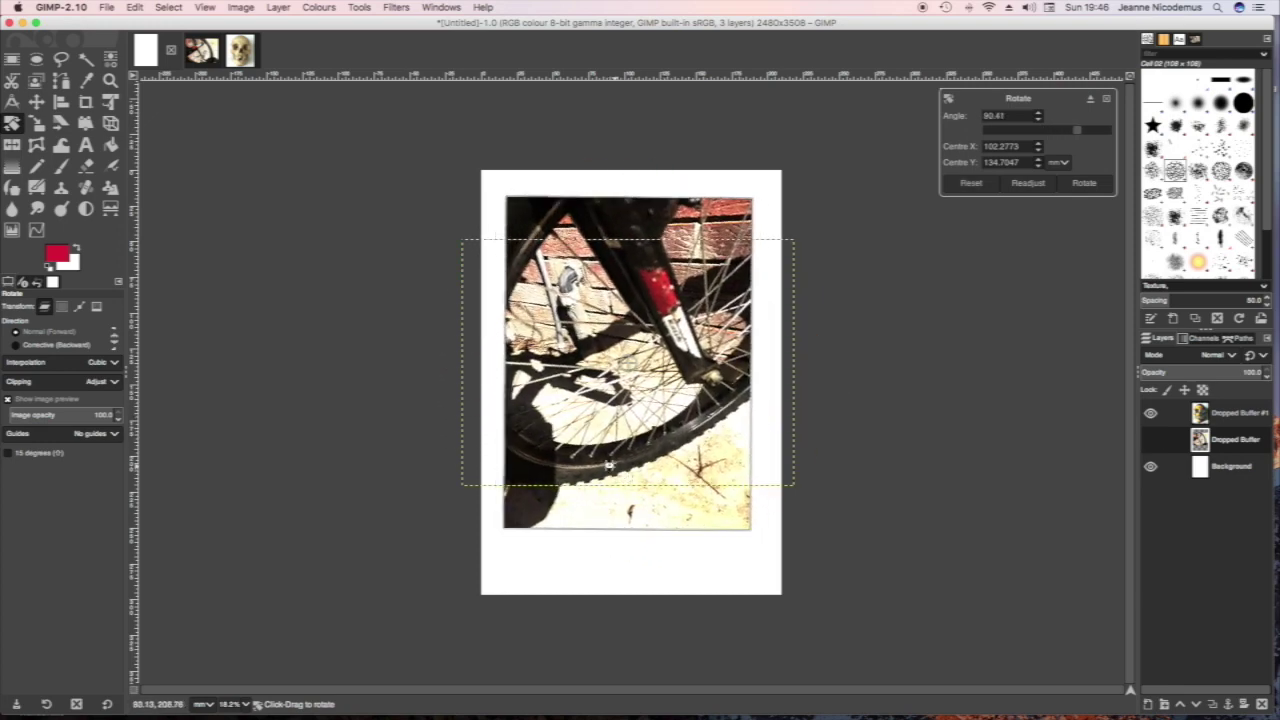
key("Return")
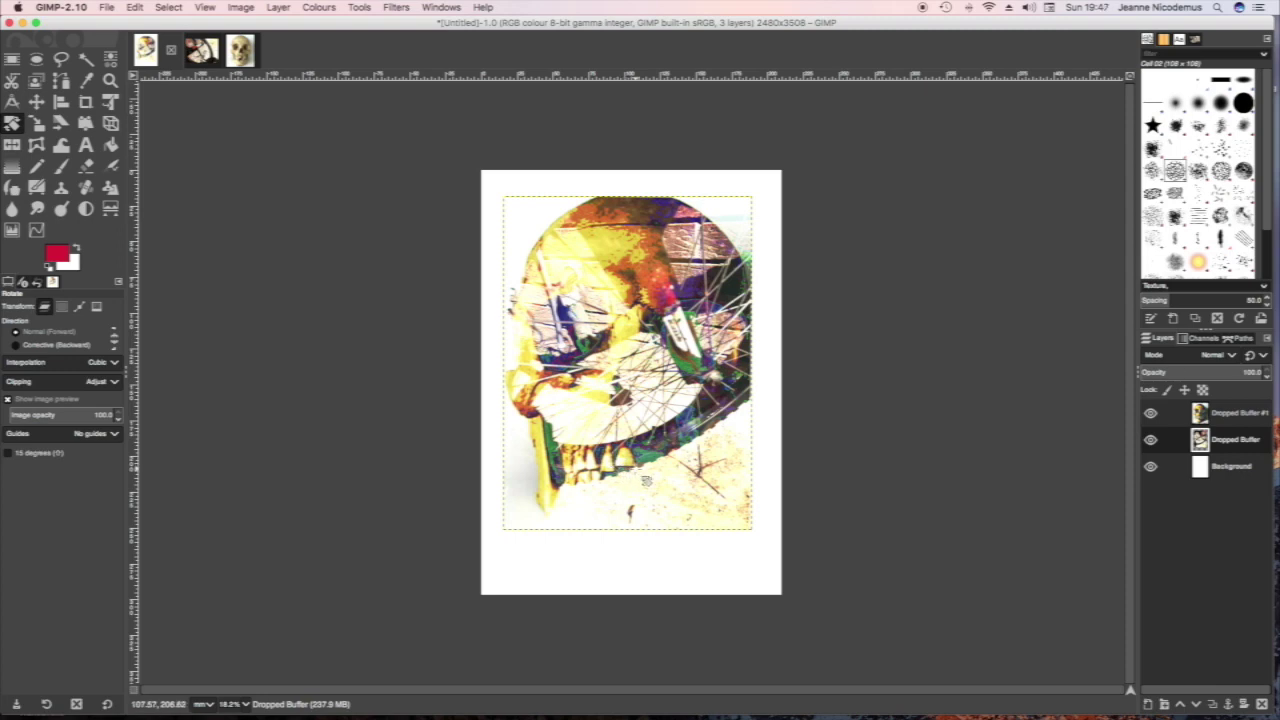
left_click_drag(646, 481, 648, 484)
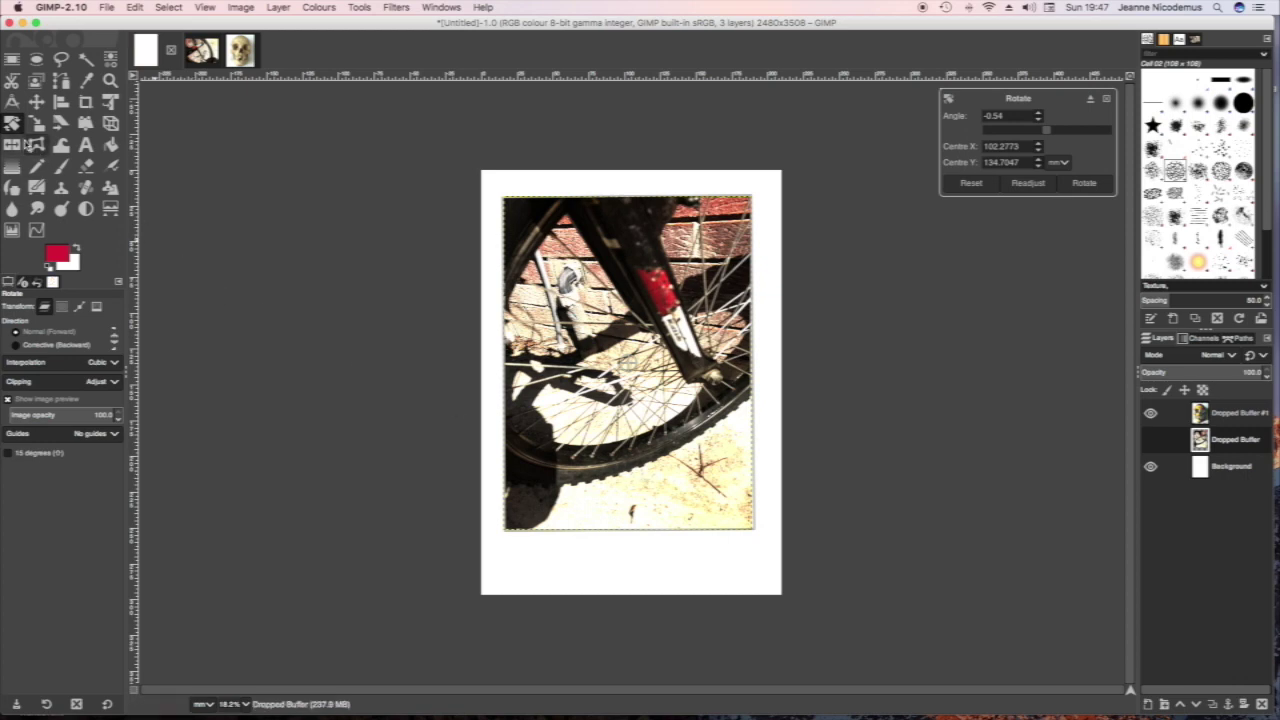
Scale the upright bicycle layer to about 191.09 × 254.59 mm so it nearly fills the page.
left_click(37, 124)
left_click(606, 362)
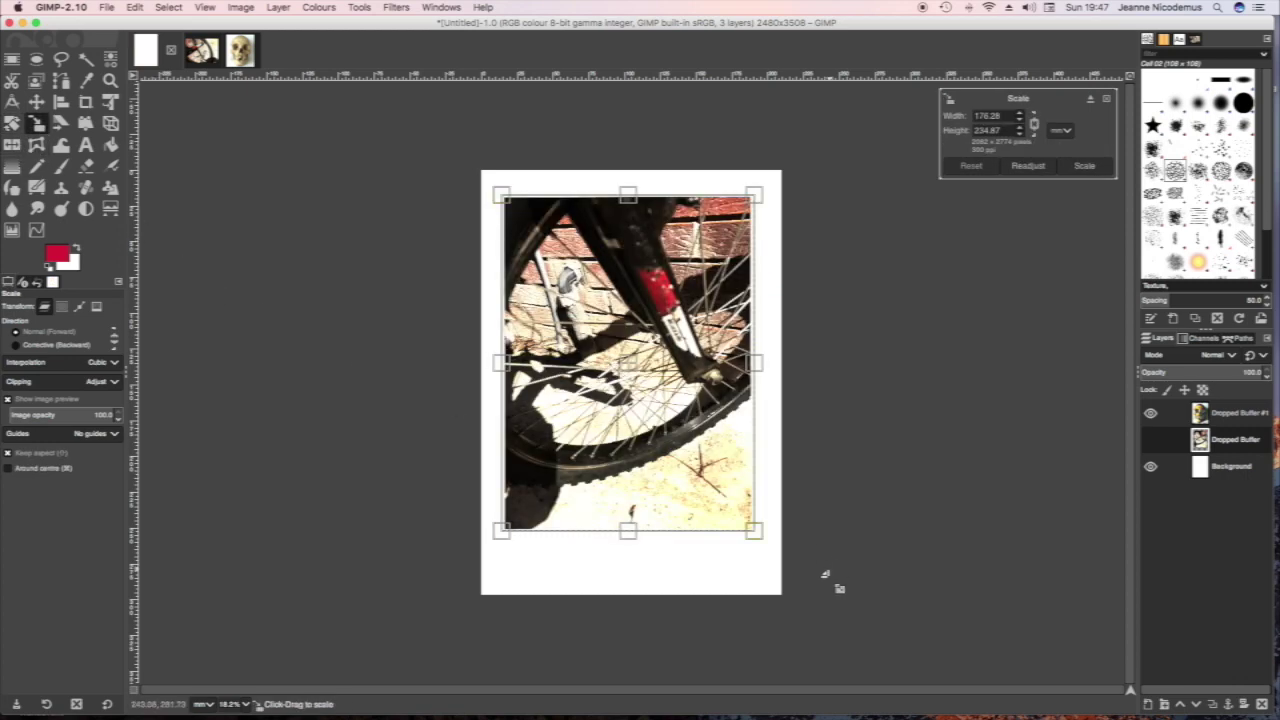
left_click_drag(768, 554, 787, 583)
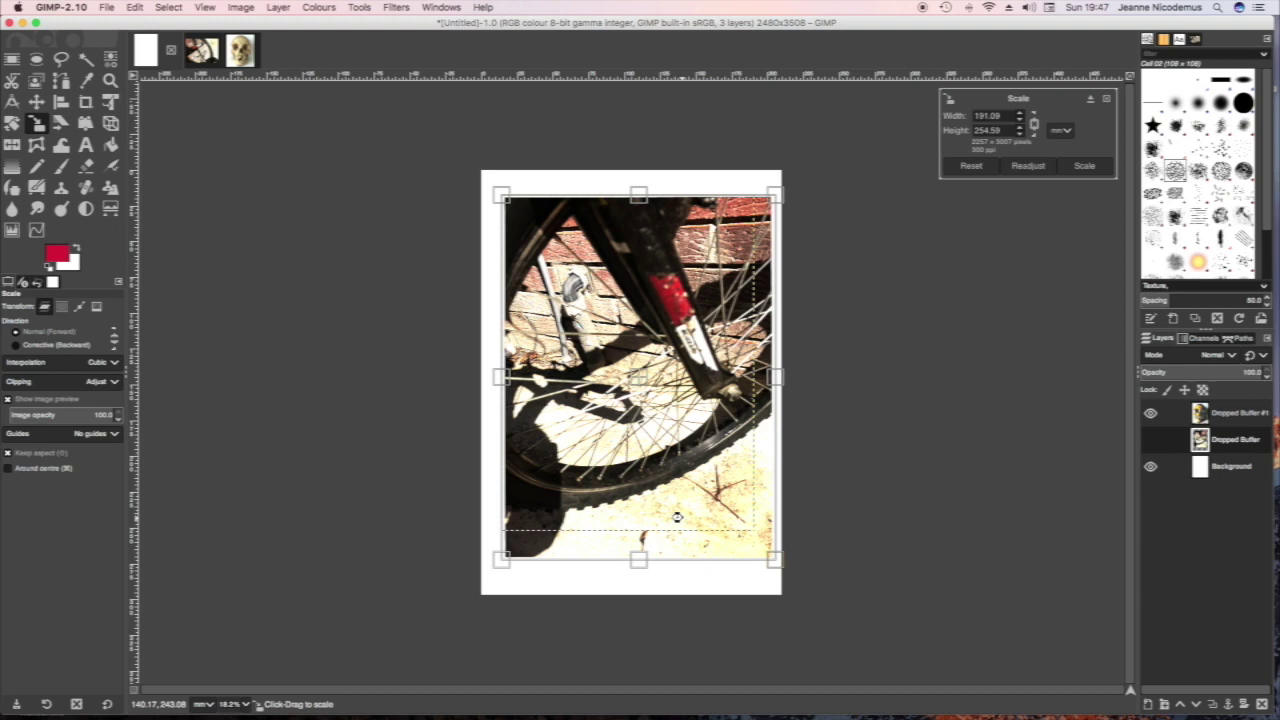
key("Return")
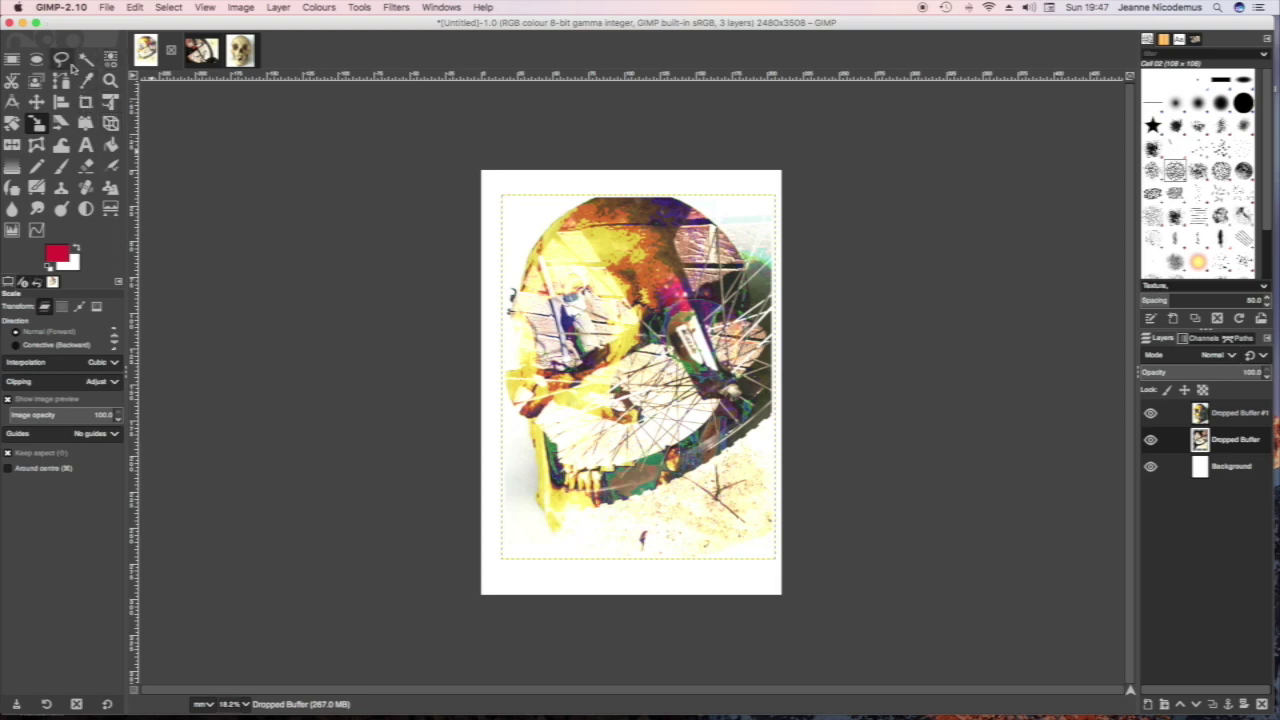
Save the collage as Untitled.xcf in the Desktop folder.
left_click(105, 8)
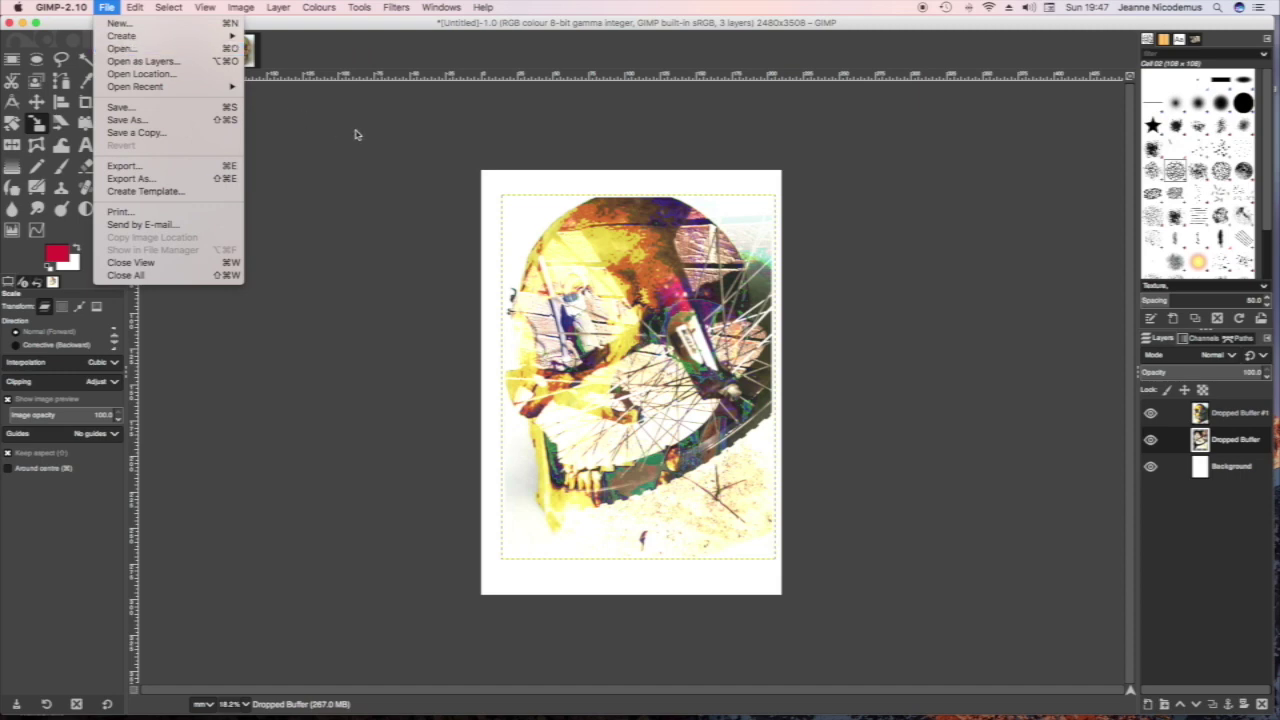
left_click(107, 8)
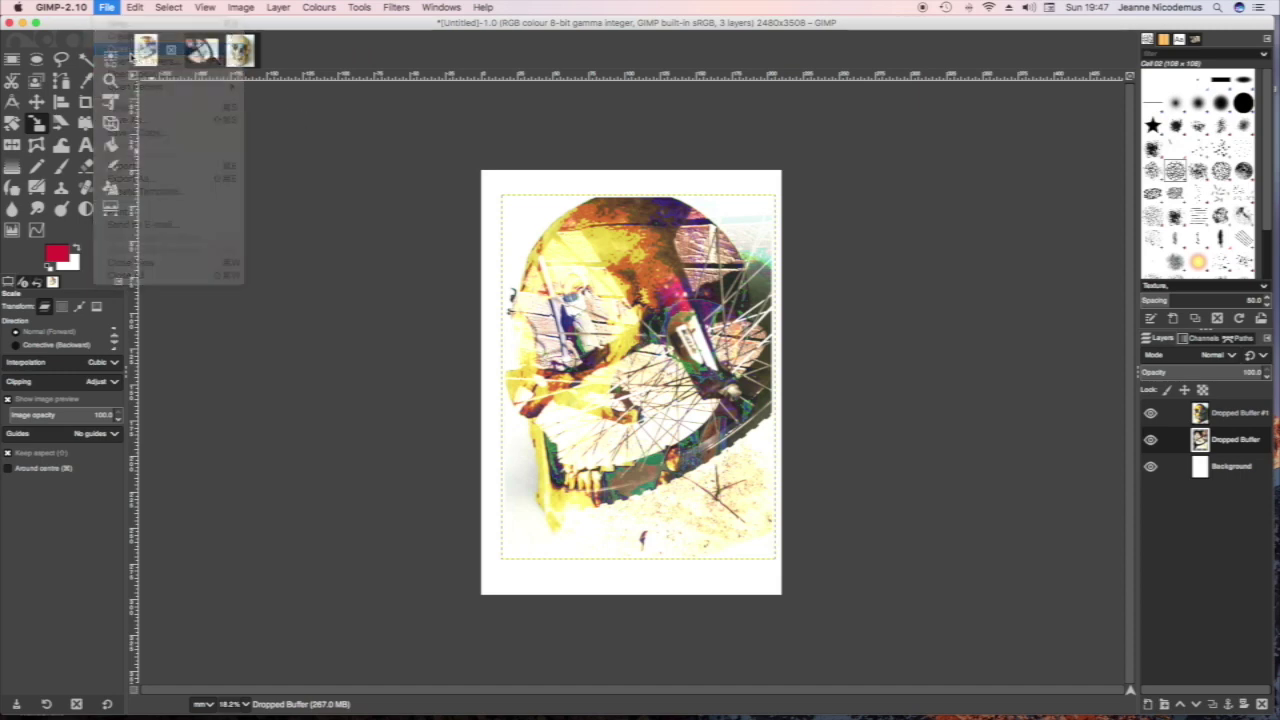
left_click(107, 8)
left_click(130, 120)
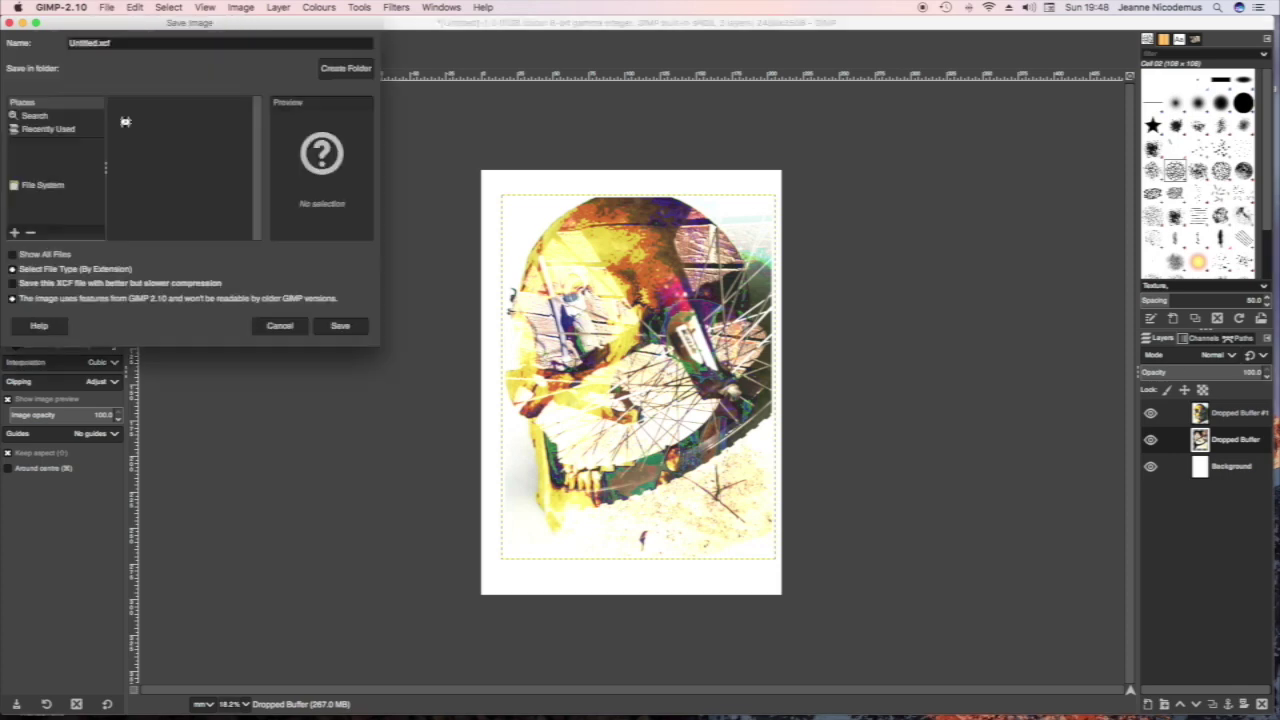
left_click(341, 326)
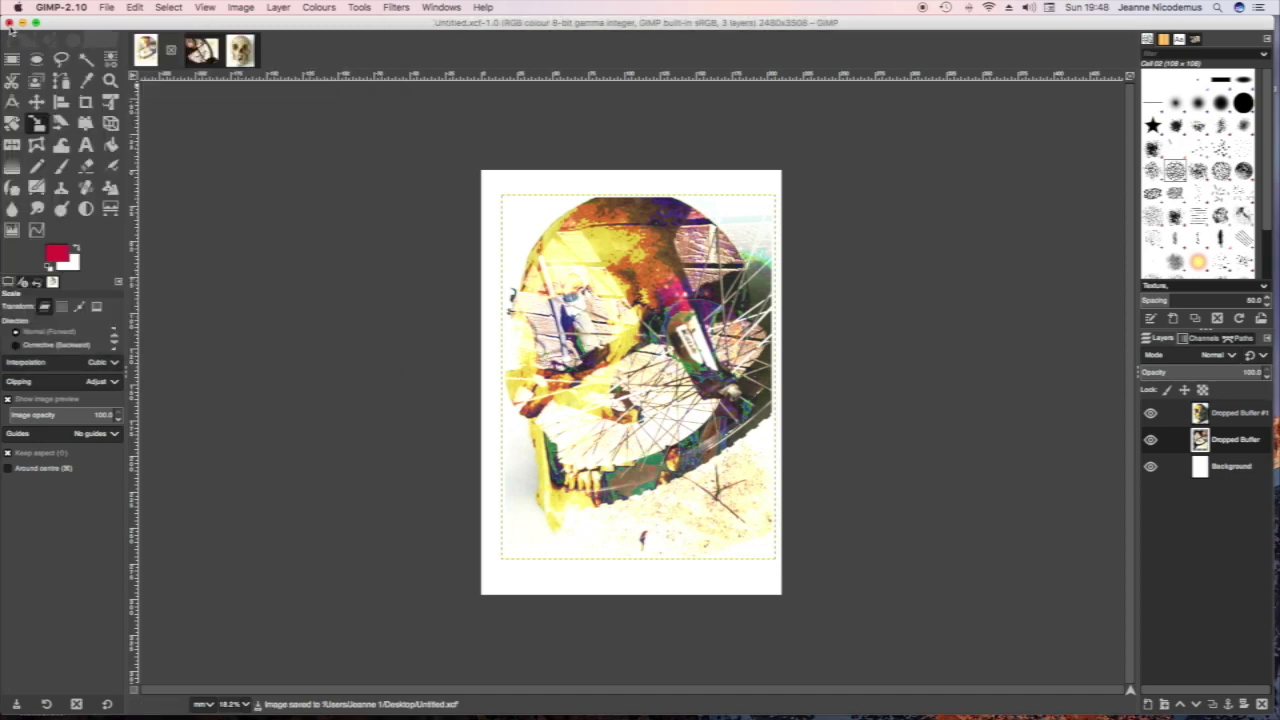
left_click(57, 8)
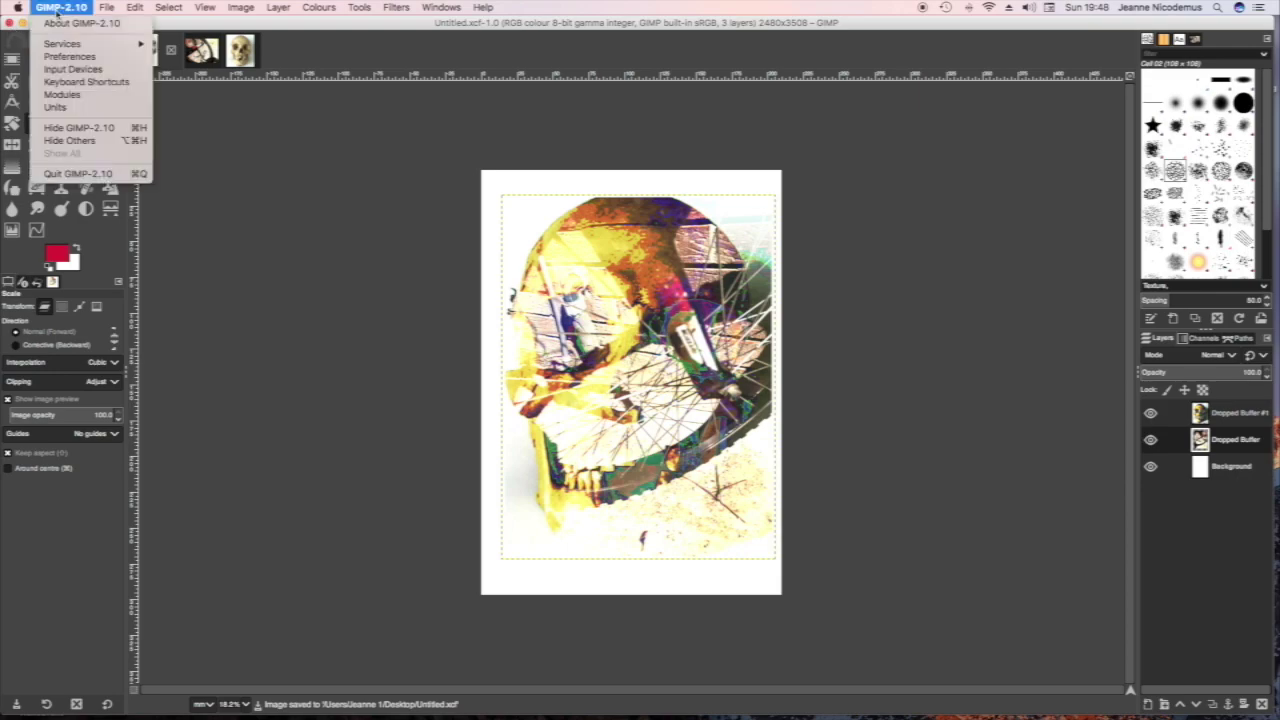